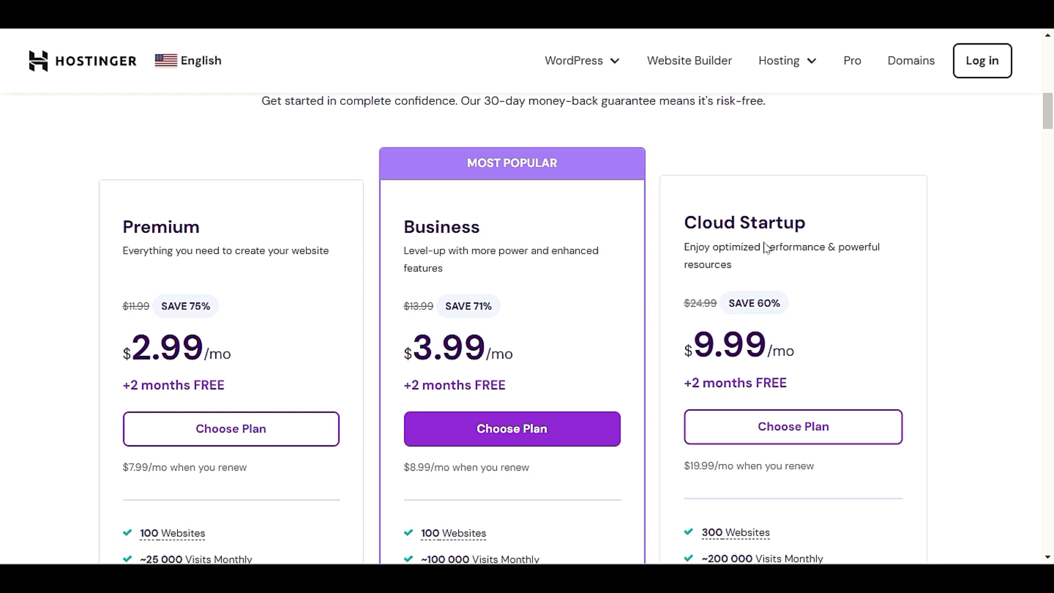
Step: Scroll through the Hostinger pricing page to compare hosting plans, prices and review ratings
{"action": "scroll", "coordinate": [766, 246], "scroll_direction": "up", "scroll_amount": 1}
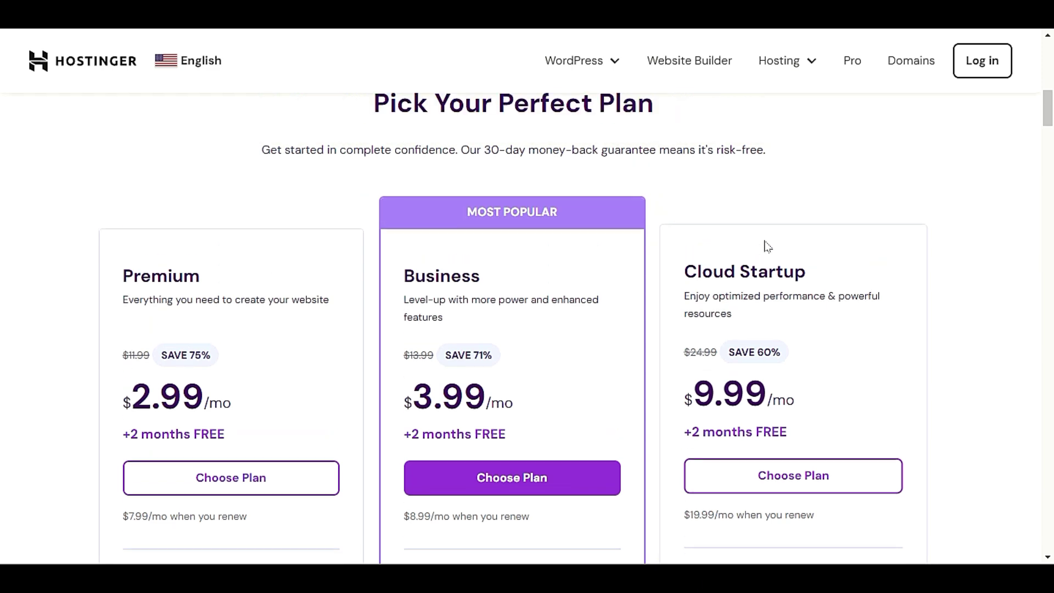
{"action": "scroll", "coordinate": [767, 246], "scroll_direction": "up", "scroll_amount": 3}
{"action": "scroll", "coordinate": [767, 246], "scroll_direction": "down", "scroll_amount": 3}
{"action": "scroll", "coordinate": [771, 234], "scroll_direction": "up", "scroll_amount": 2}
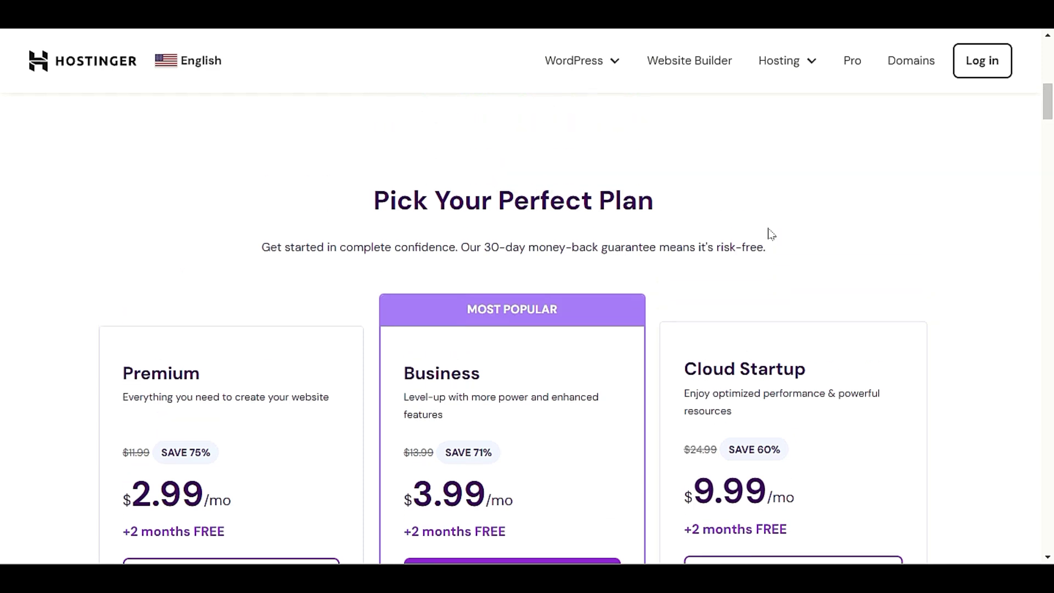
{"action": "scroll", "coordinate": [718, 231], "scroll_direction": "down", "scroll_amount": 3}
{"action": "scroll", "coordinate": [719, 236], "scroll_direction": "up", "scroll_amount": 2}
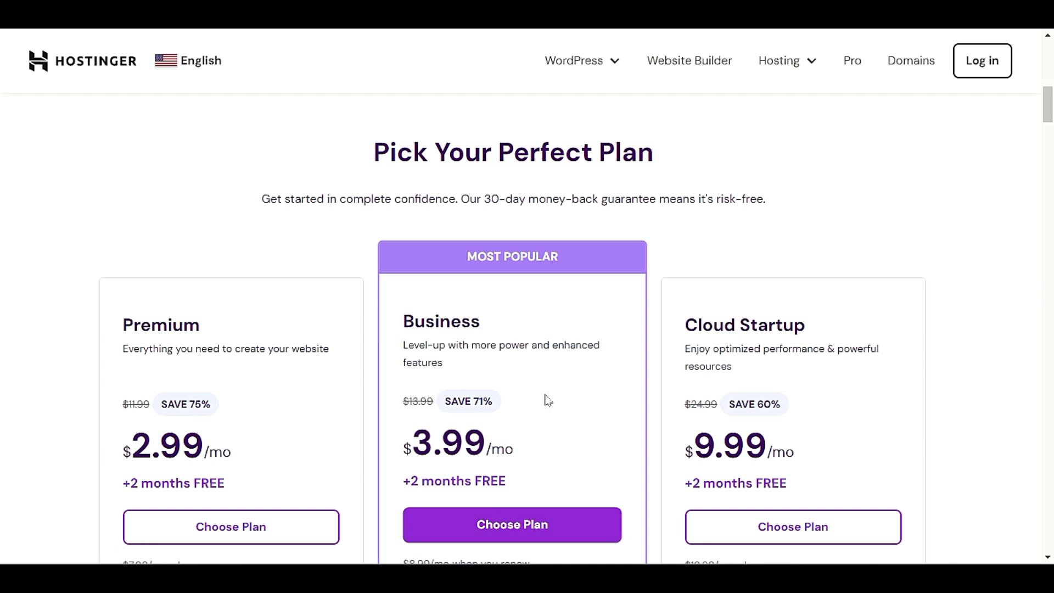
{"action": "scroll", "coordinate": [547, 400], "scroll_direction": "up", "scroll_amount": 5}
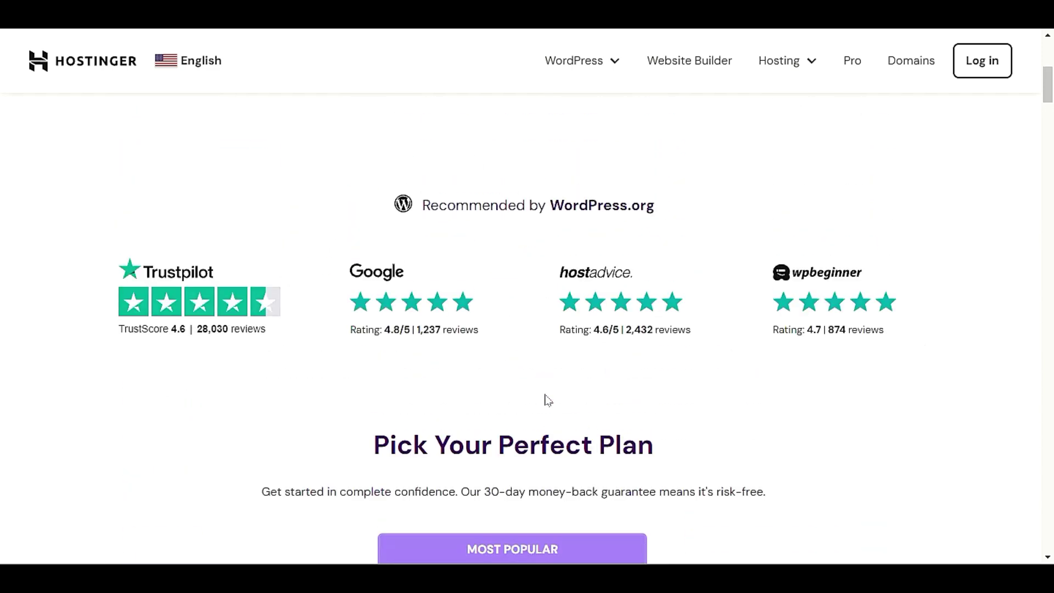
{"action": "scroll", "coordinate": [547, 400], "scroll_direction": "down", "scroll_amount": 2}
{"action": "scroll", "coordinate": [547, 400], "scroll_direction": "up", "scroll_amount": 5}
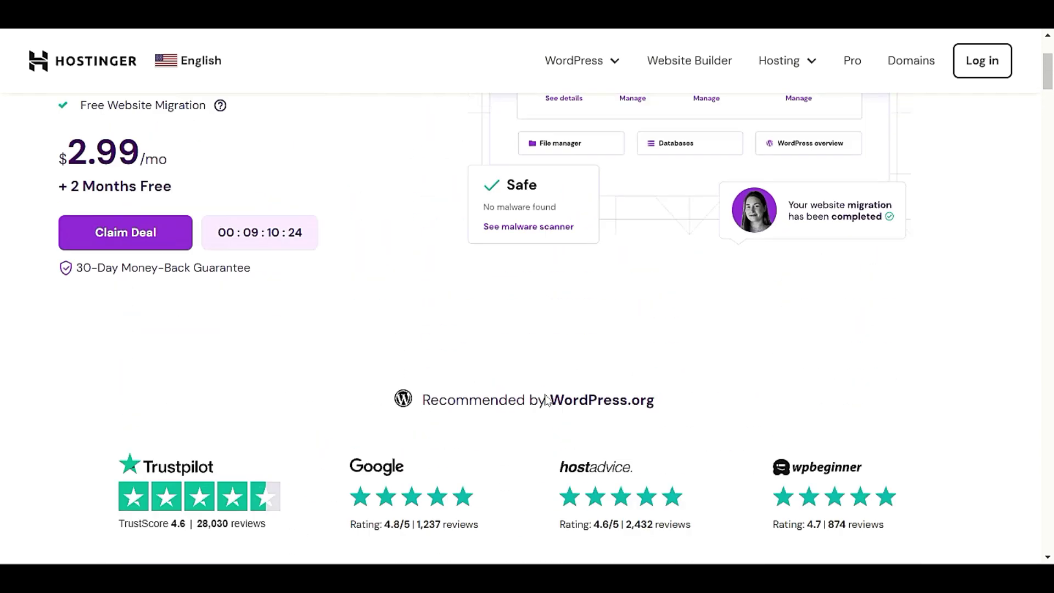
{"action": "scroll", "coordinate": [547, 400], "scroll_direction": "up", "scroll_amount": 3}
{"action": "scroll", "coordinate": [547, 400], "scroll_direction": "down", "scroll_amount": 5}
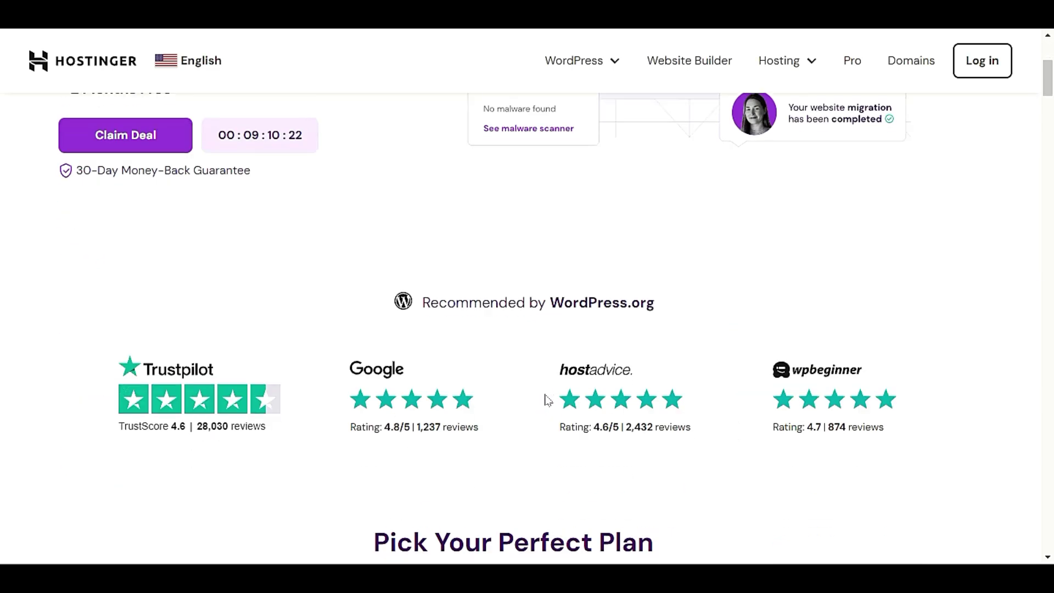
{"action": "scroll", "coordinate": [156, 268], "scroll_direction": "up", "scroll_amount": 1}
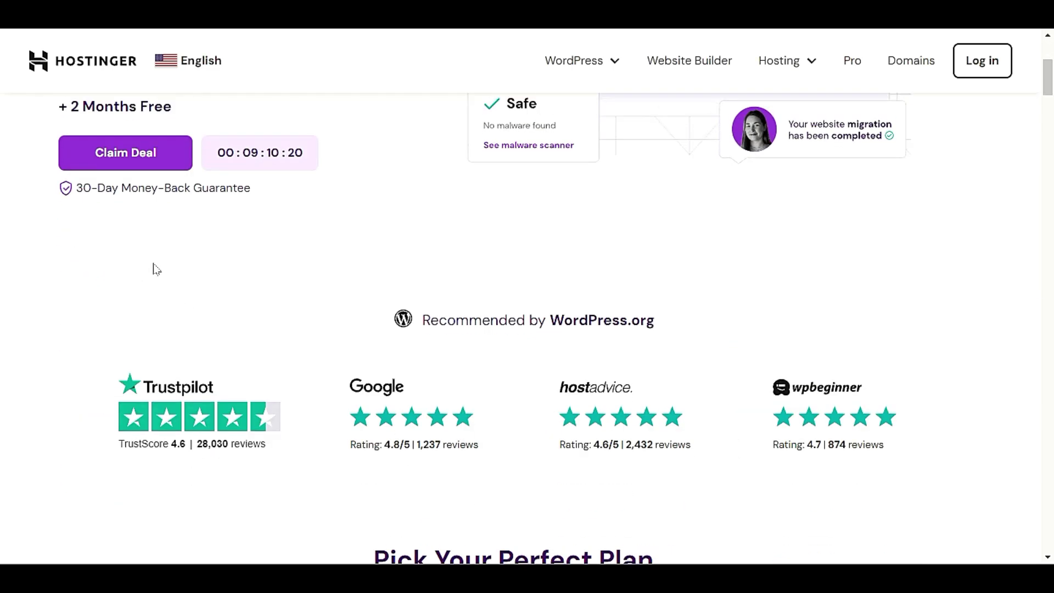
{"action": "scroll", "coordinate": [156, 268], "scroll_direction": "up", "scroll_amount": 1}
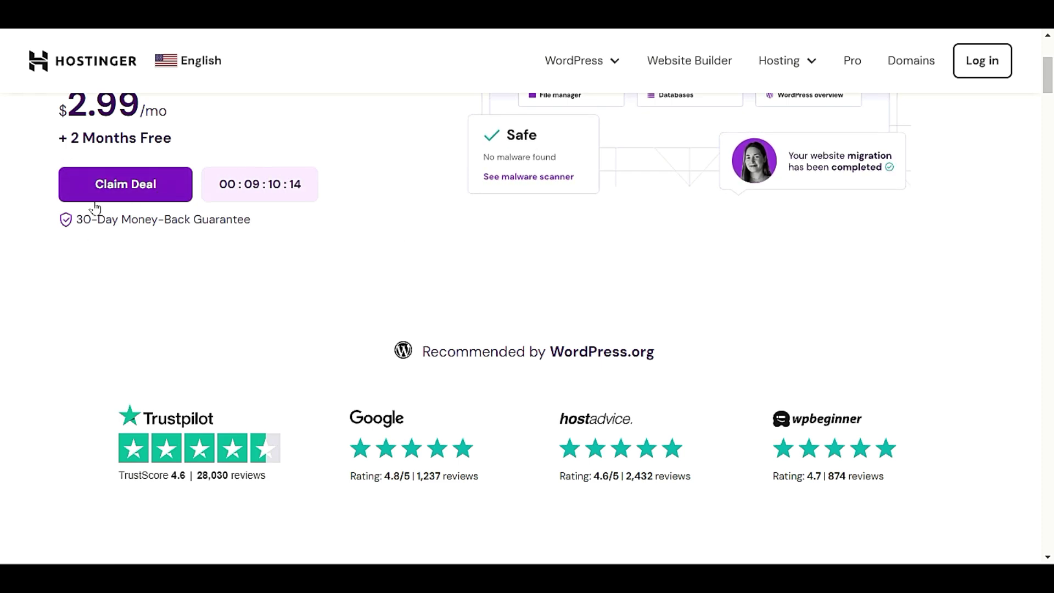
{"action": "scroll", "coordinate": [359, 337], "scroll_direction": "down", "scroll_amount": 5}
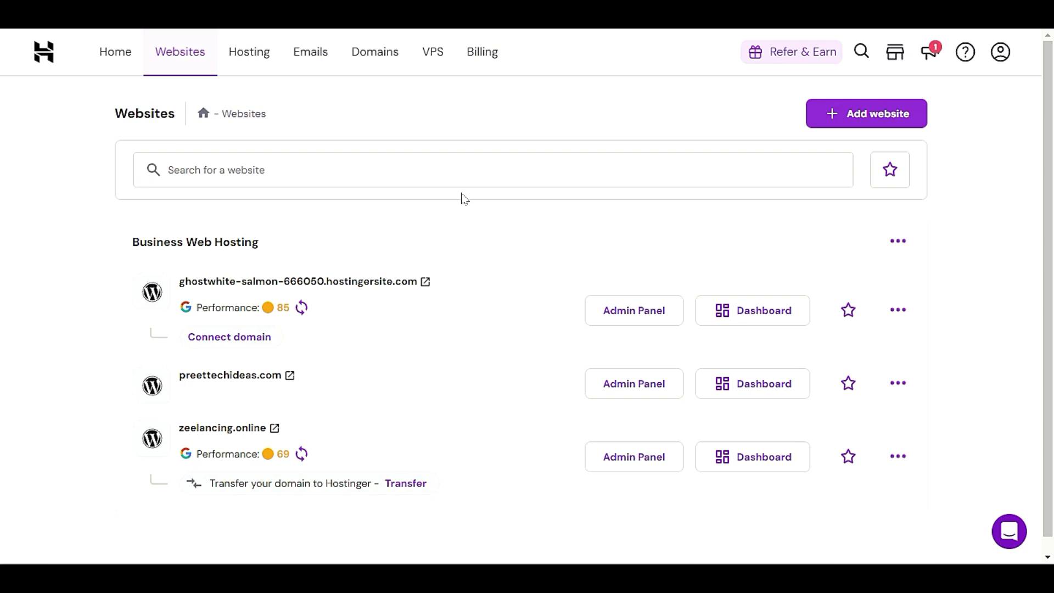
Step: Go to Domains and scroll the list showing preettechideas.com and external zeelancing.online
{"action": "scroll", "coordinate": [541, 258], "scroll_direction": "down", "scroll_amount": 1}
{"action": "scroll", "coordinate": [554, 262], "scroll_direction": "up", "scroll_amount": 1}
{"action": "left_click", "coordinate": [363, 60]}
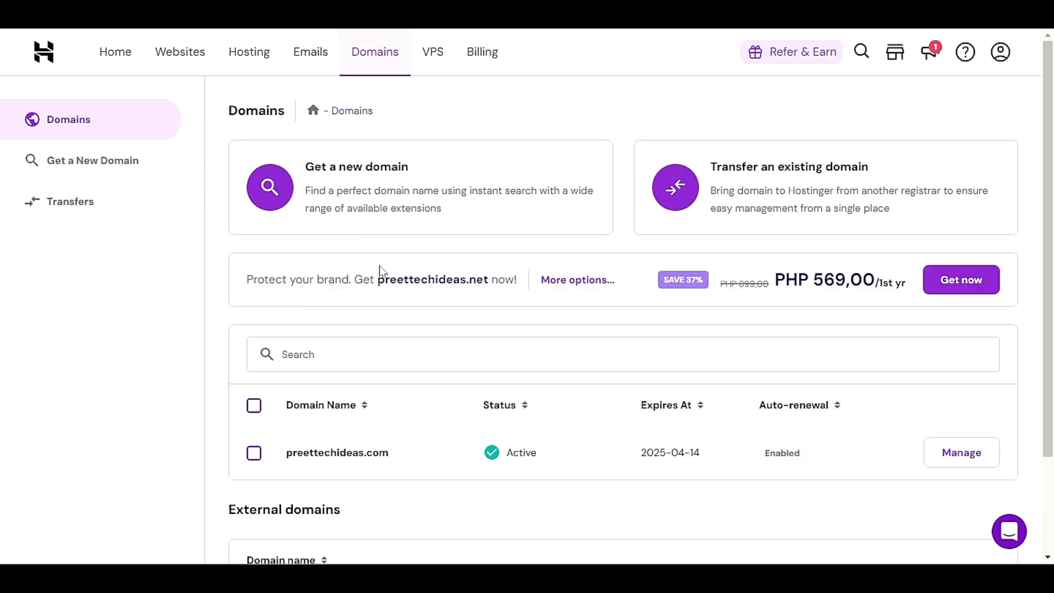
{"action": "scroll", "coordinate": [378, 274], "scroll_direction": "down", "scroll_amount": 2}
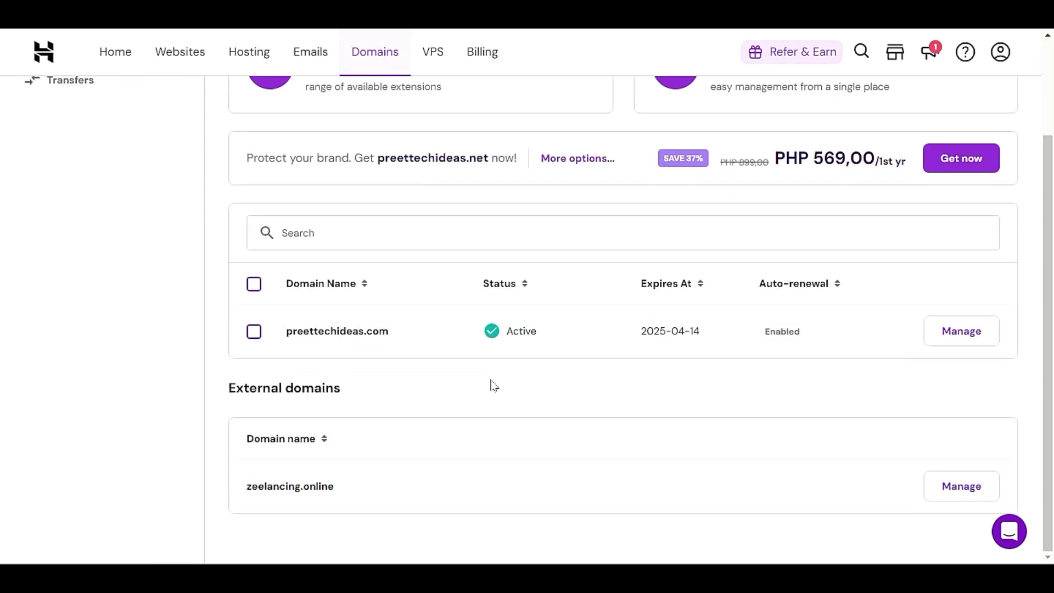
{"action": "scroll", "coordinate": [494, 384], "scroll_direction": "up", "scroll_amount": 2}
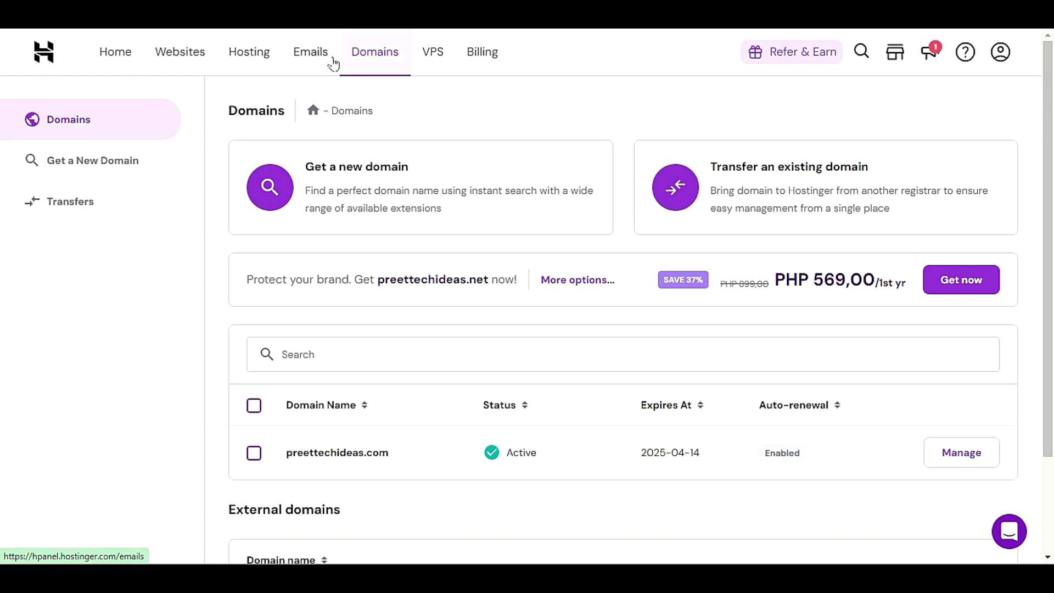
Step: Go to Emails and highlight the preettechideas.com and zeelancing.online domain names
{"action": "left_click", "coordinate": [300, 63]}
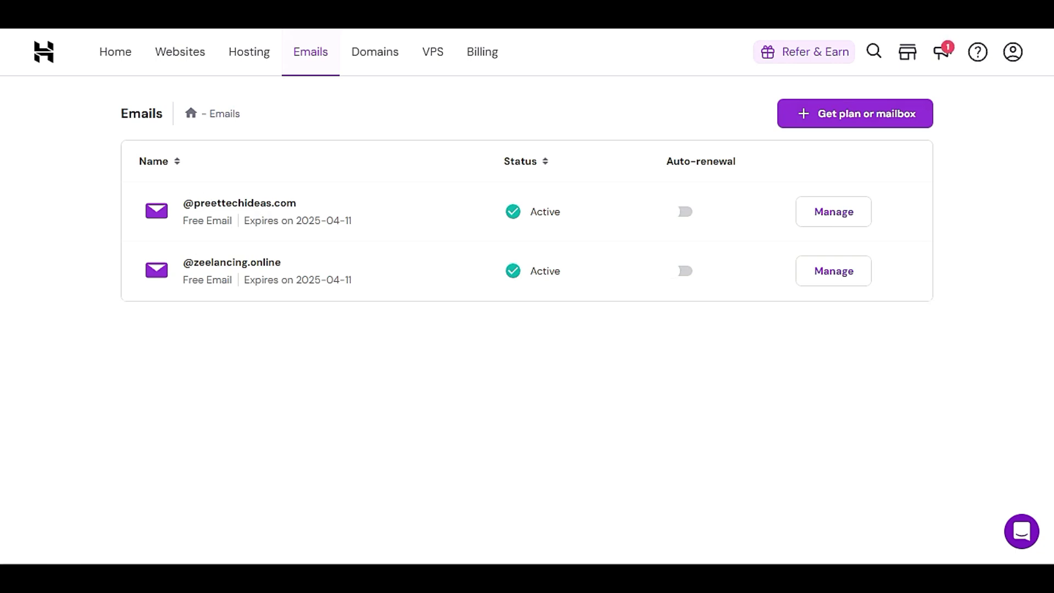
{"action": "double_click", "coordinate": [198, 202]}
{"action": "left_click_drag", "start_coordinate": [294, 262], "coordinate": [175, 259]}
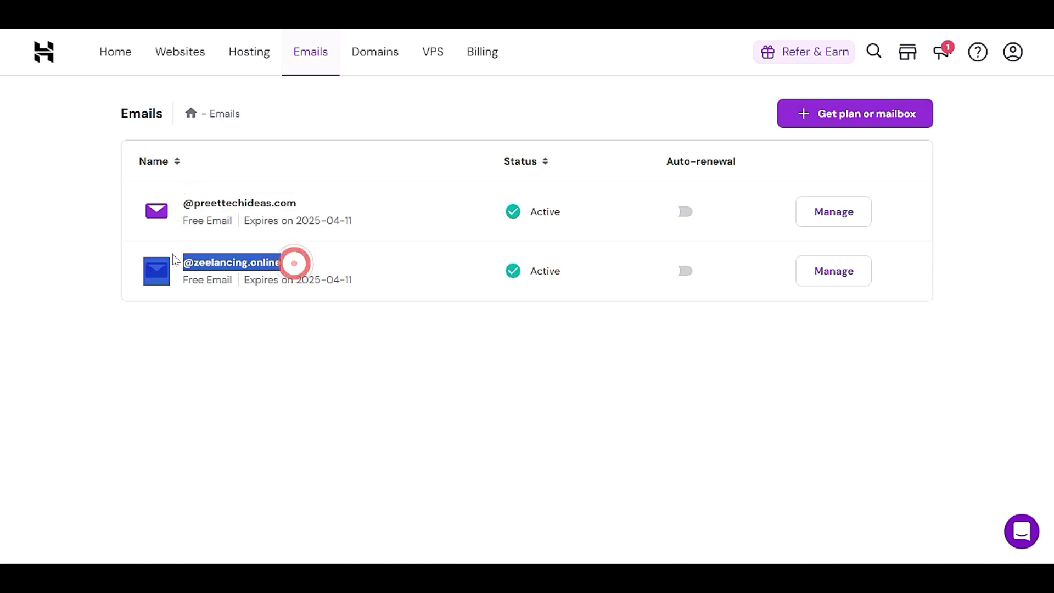
{"action": "left_click", "coordinate": [305, 201]}
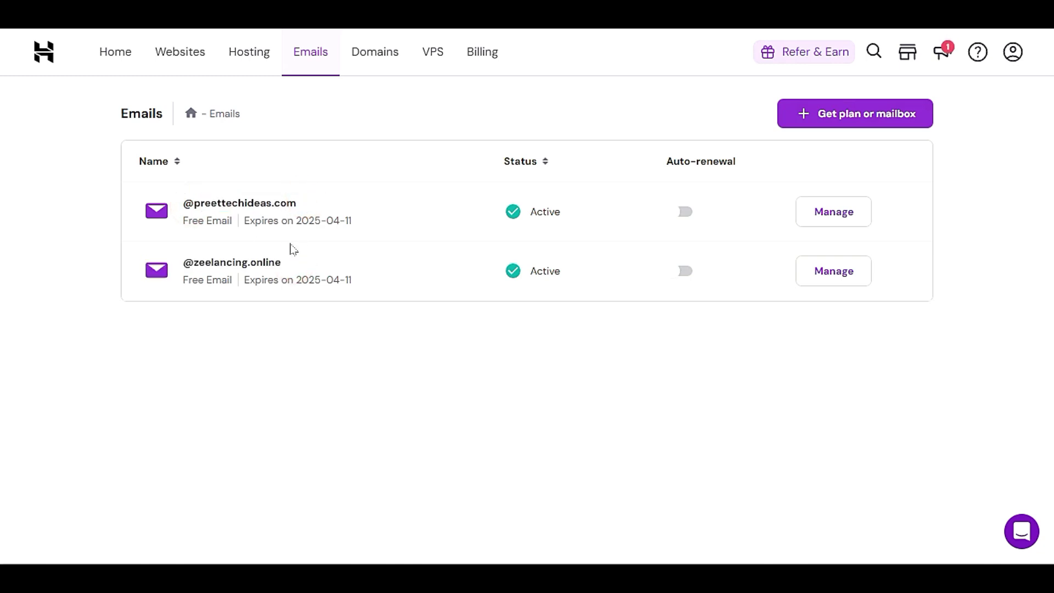
{"action": "left_click_drag", "start_coordinate": [294, 262], "coordinate": [193, 262]}
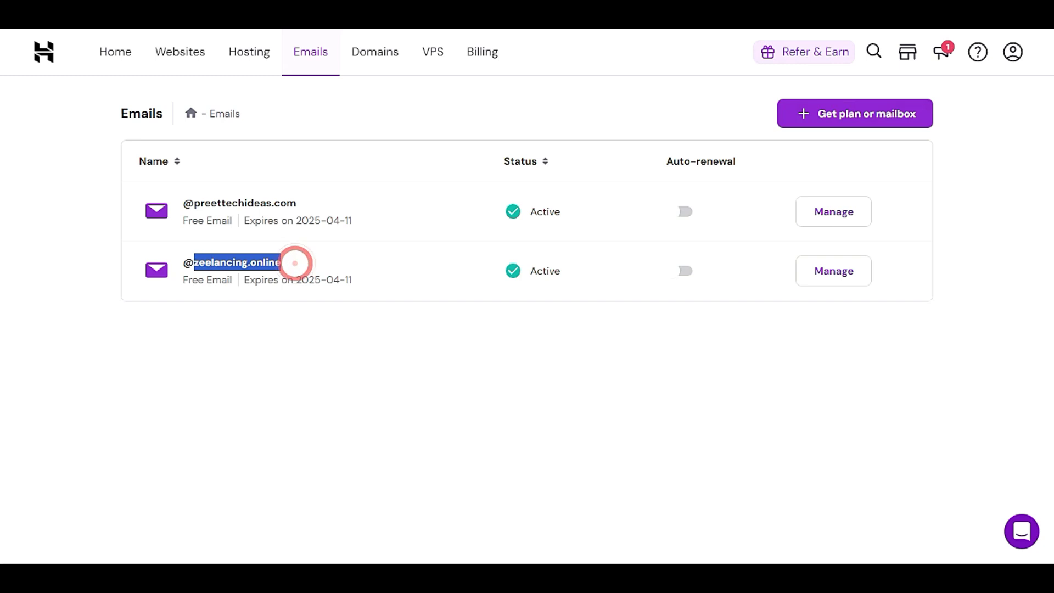
{"action": "left_click", "coordinate": [214, 318]}
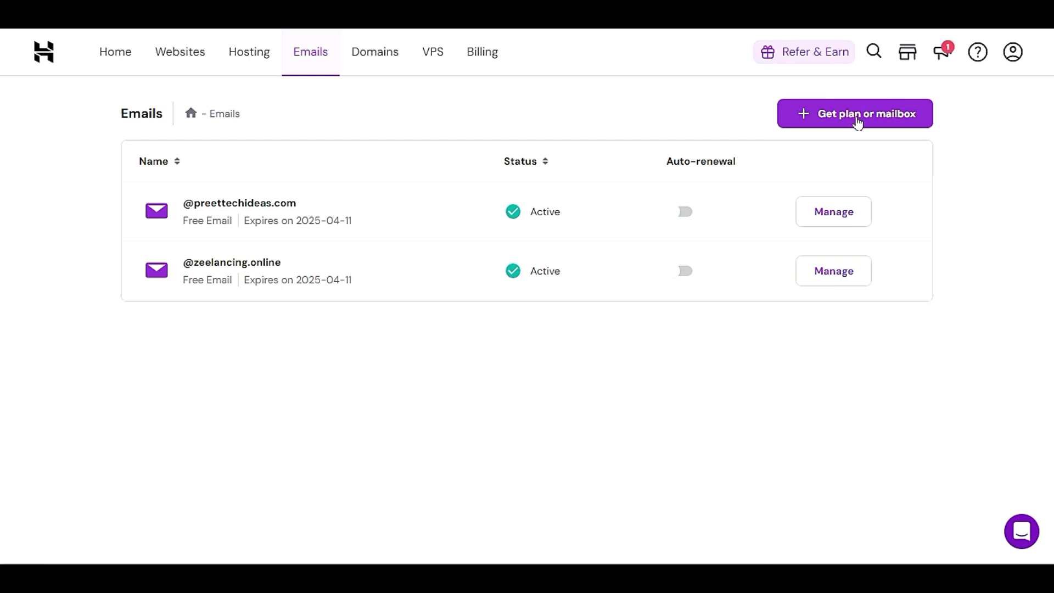
{"action": "left_click", "coordinate": [832, 123]}
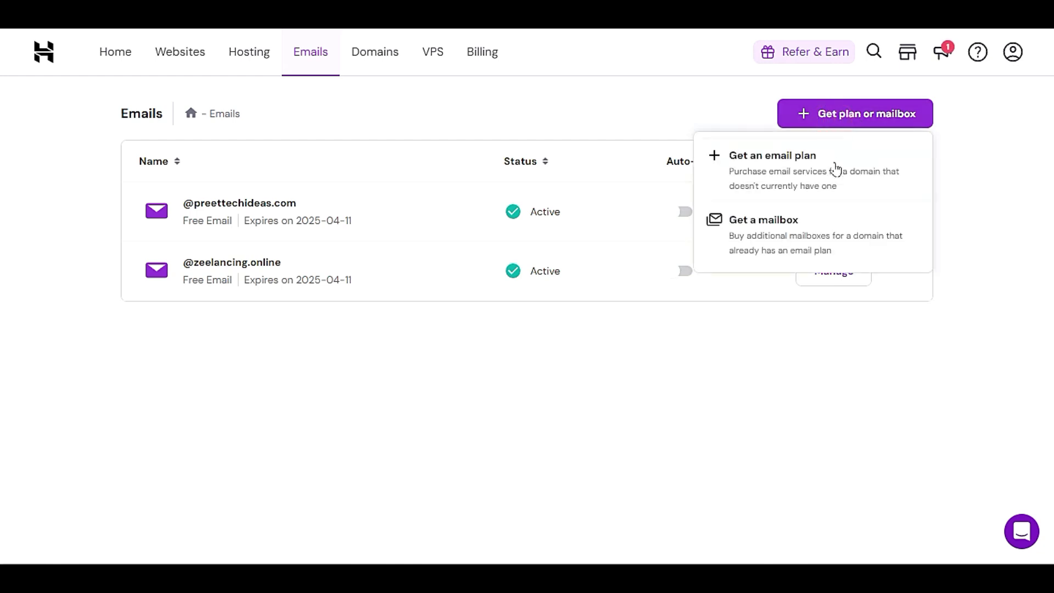
{"action": "left_click", "coordinate": [799, 179]}
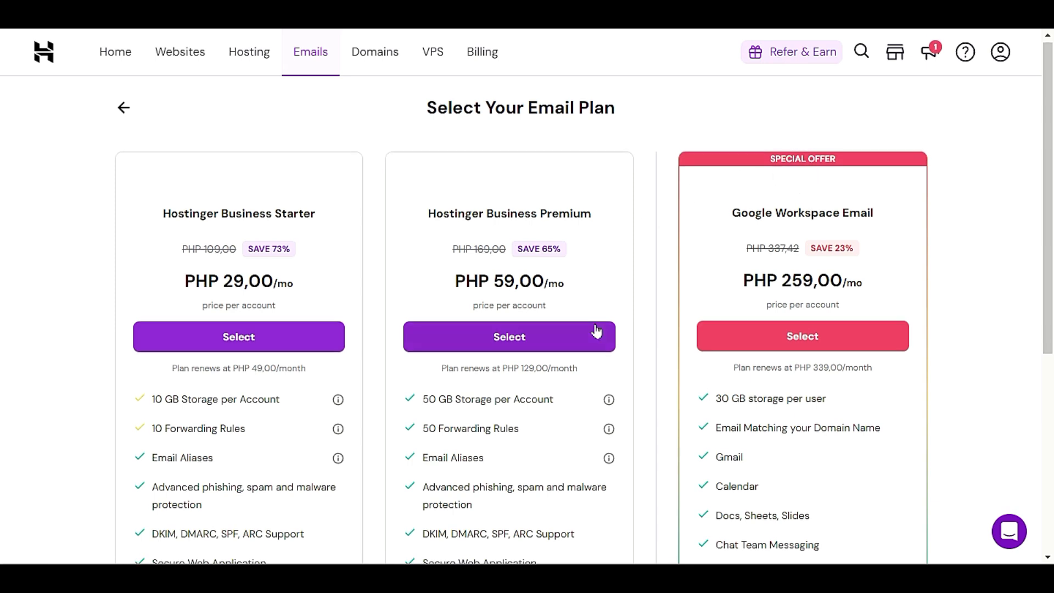
{"action": "scroll", "coordinate": [596, 331], "scroll_direction": "down", "scroll_amount": 3}
{"action": "scroll", "coordinate": [604, 312], "scroll_direction": "up", "scroll_amount": 3}
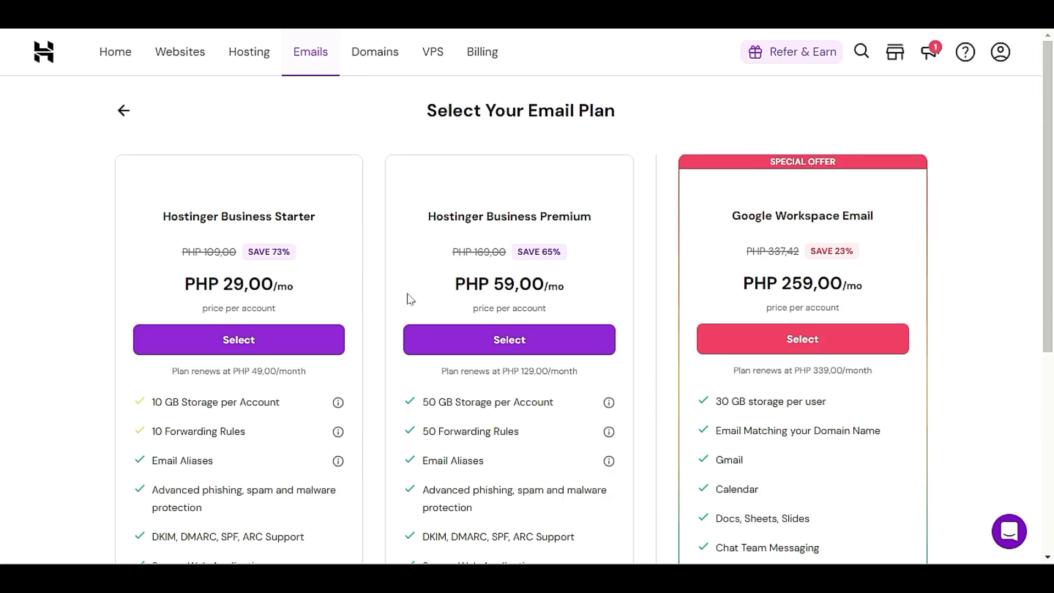
{"action": "left_click", "coordinate": [121, 111]}
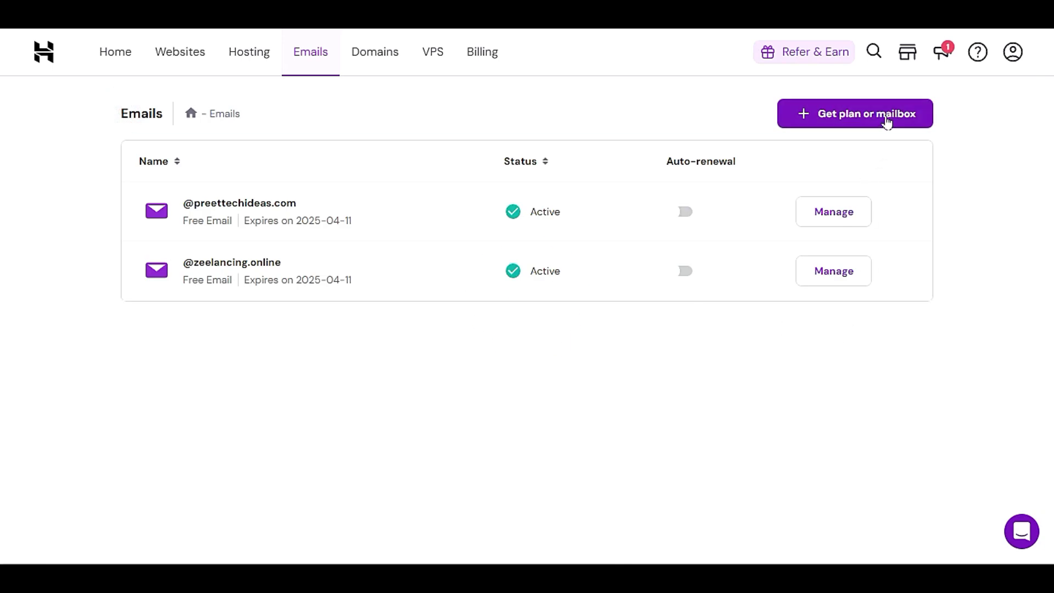
{"action": "left_click", "coordinate": [892, 113]}
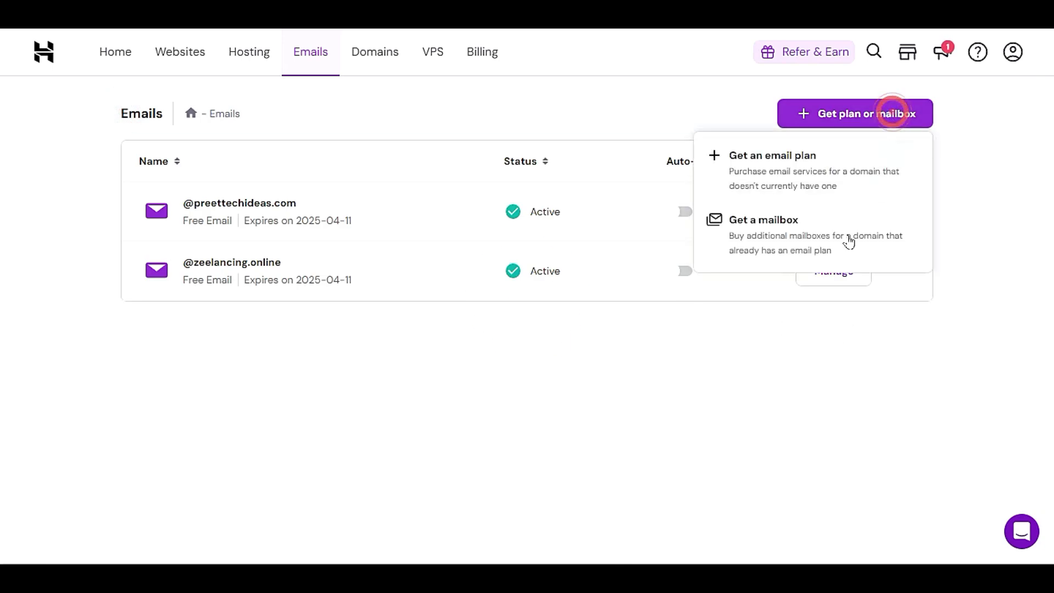
{"action": "left_click", "coordinate": [848, 245]}
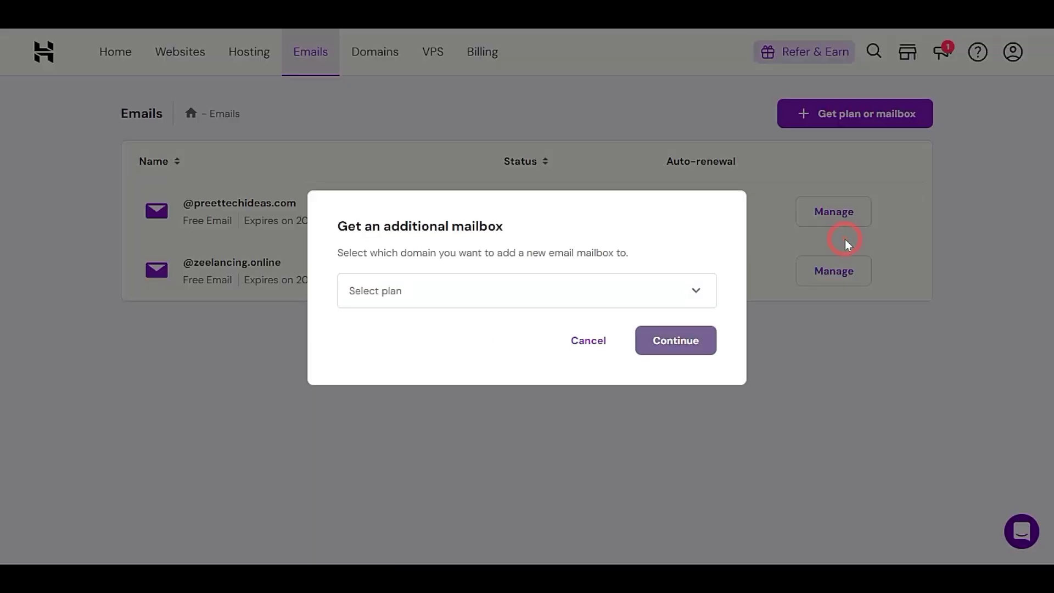
{"action": "left_click", "coordinate": [608, 286]}
{"action": "left_click", "coordinate": [768, 349]}
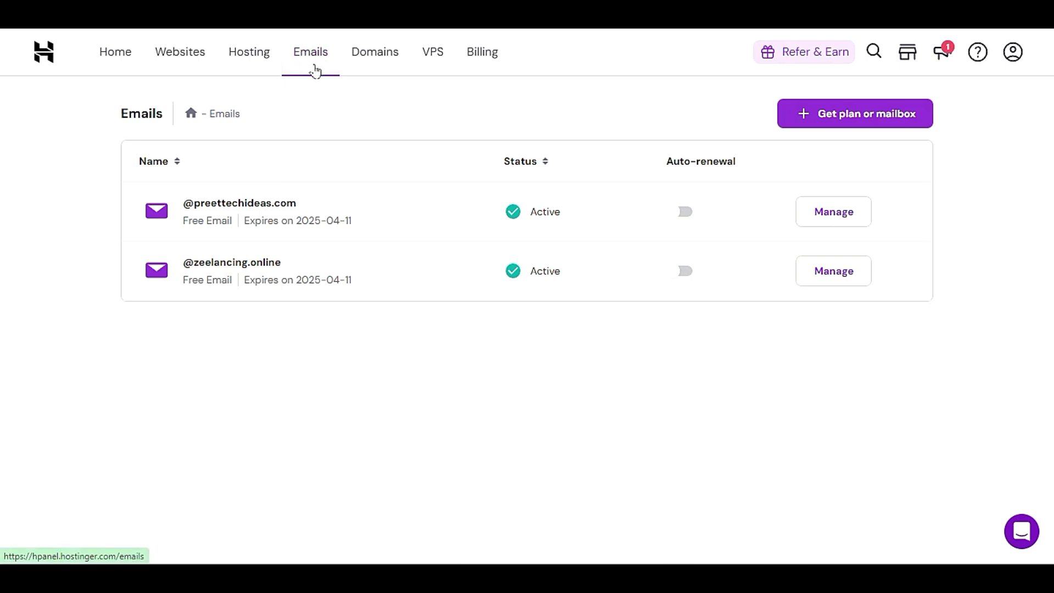
{"action": "left_click", "coordinate": [841, 110]}
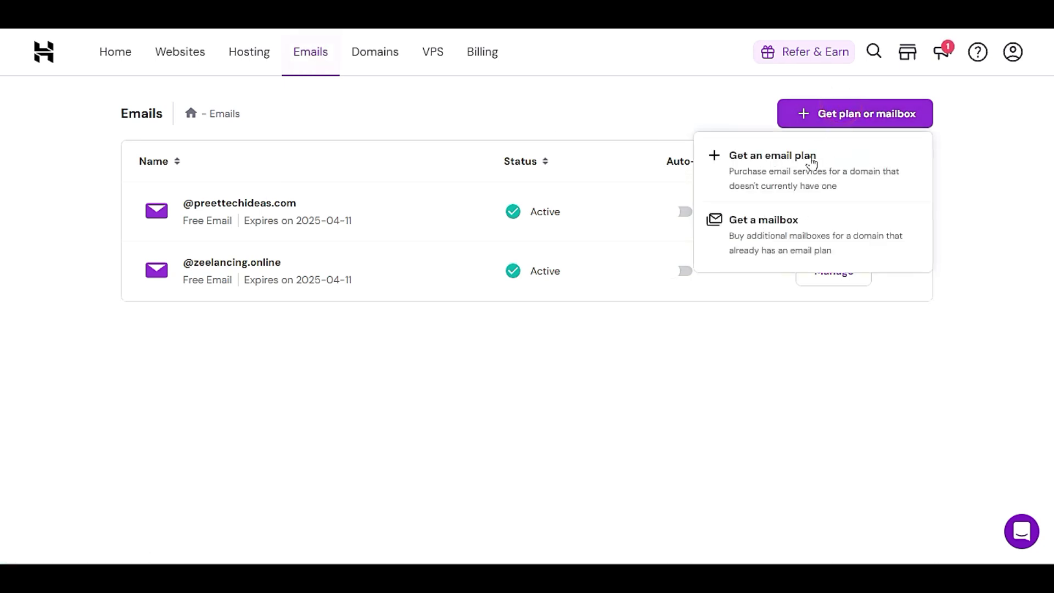
{"action": "left_click", "coordinate": [841, 117]}
{"action": "left_click", "coordinate": [841, 117]}
{"action": "left_click", "coordinate": [799, 171]}
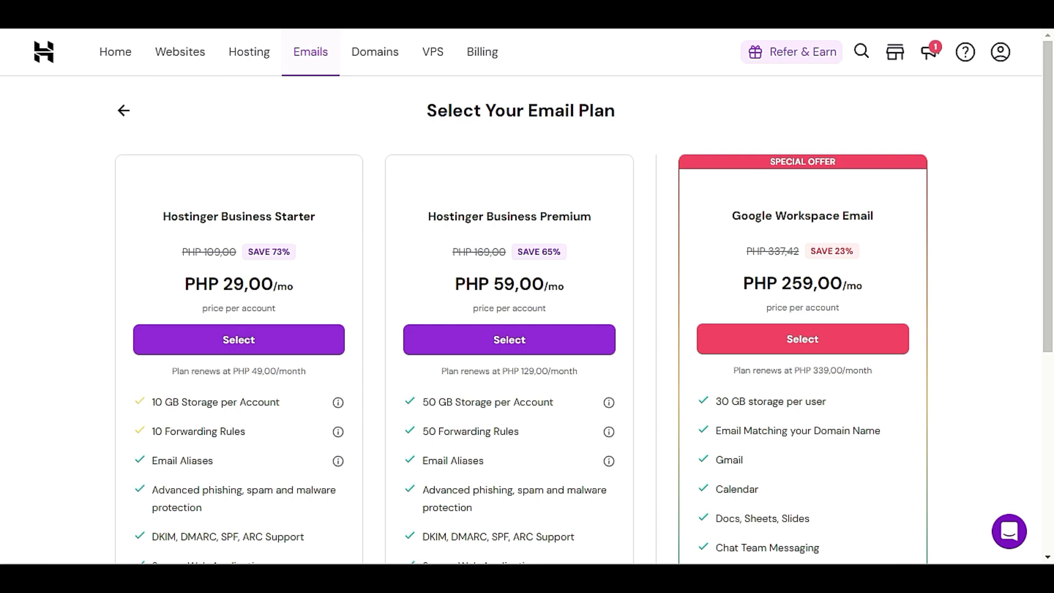
{"action": "left_click_drag", "start_coordinate": [297, 302], "coordinate": [147, 299]}
{"action": "left_click", "coordinate": [293, 303]}
{"action": "triple_click", "coordinate": [241, 282]}
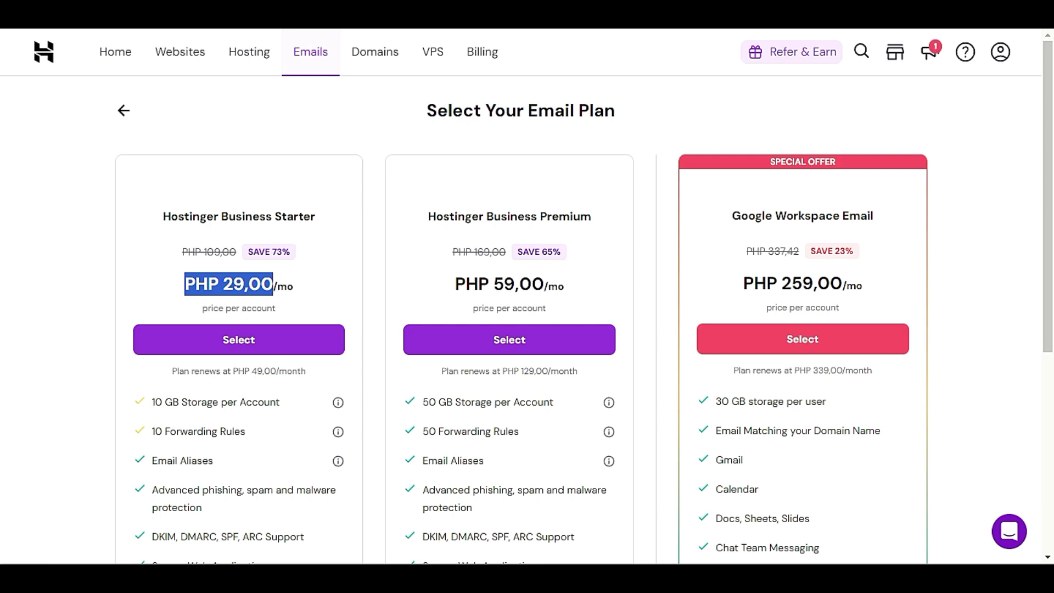
{"action": "left_click", "coordinate": [312, 298]}
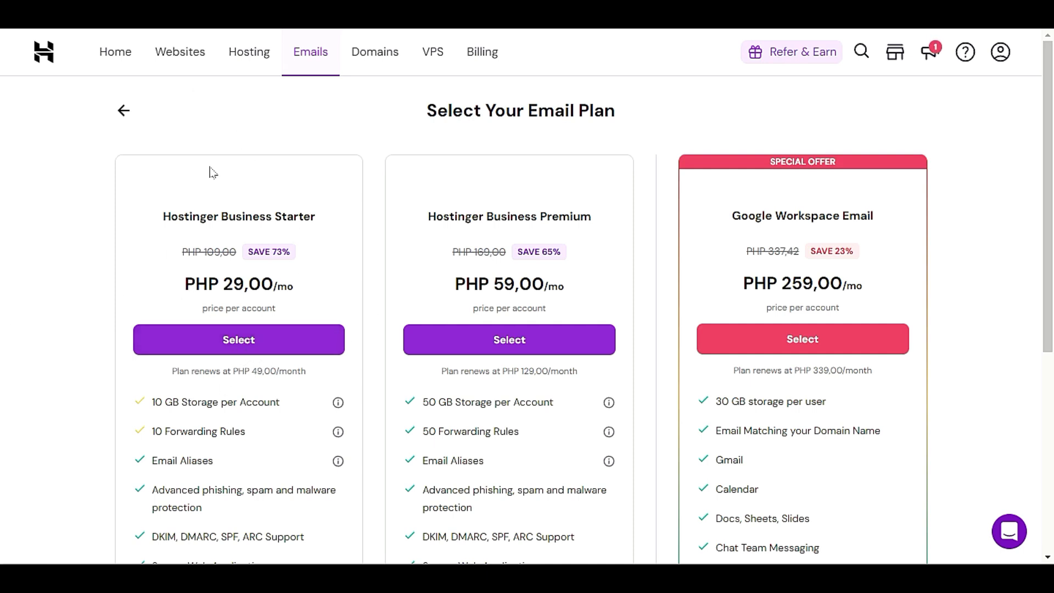
{"action": "left_click", "coordinate": [122, 111]}
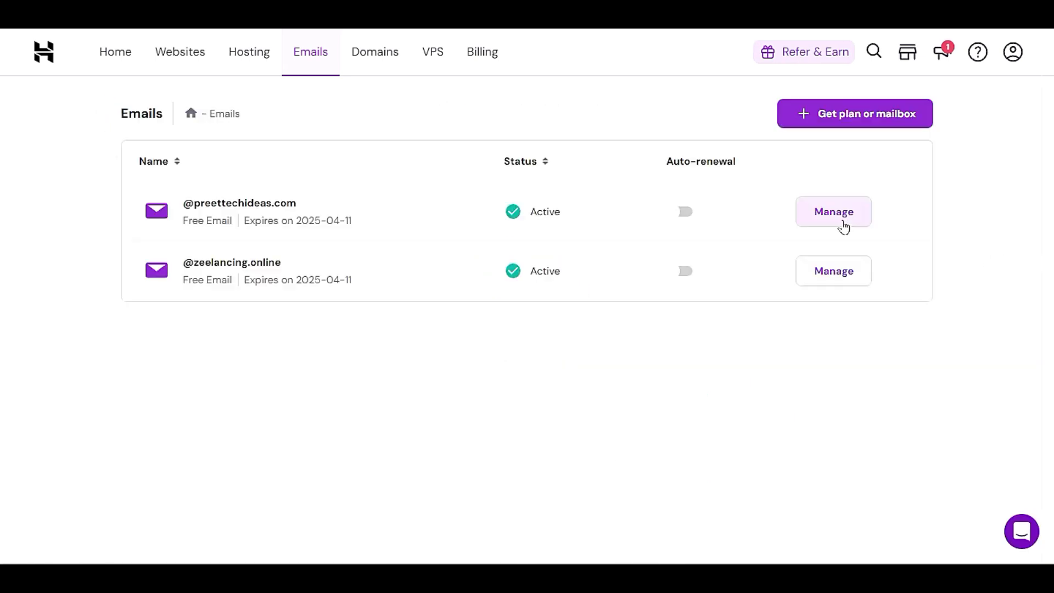
{"action": "left_click", "coordinate": [866, 114]}
{"action": "left_click", "coordinate": [820, 222]}
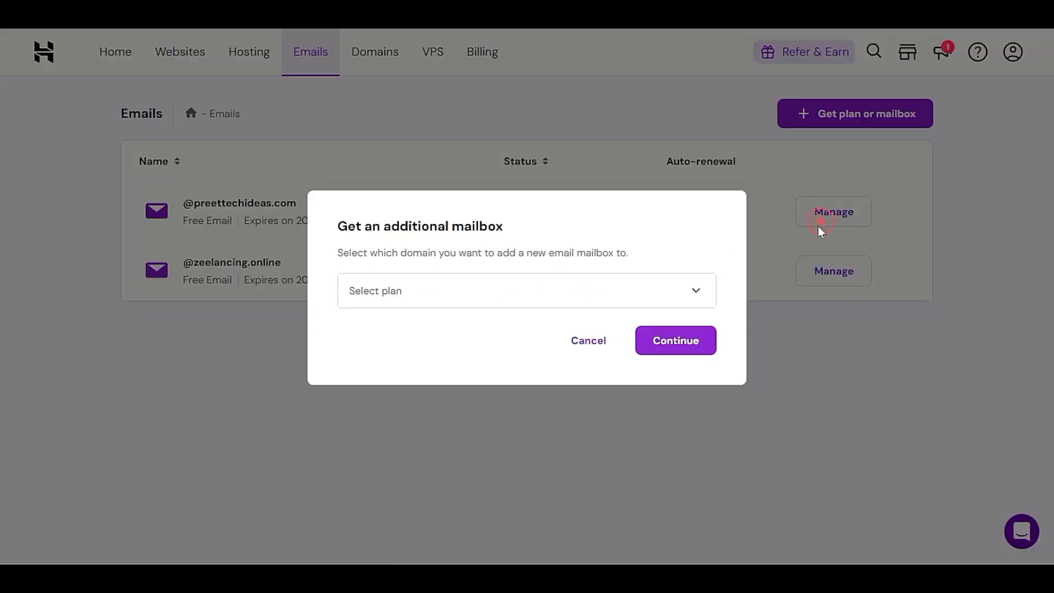
{"action": "left_click", "coordinate": [412, 299]}
{"action": "left_click", "coordinate": [423, 287]}
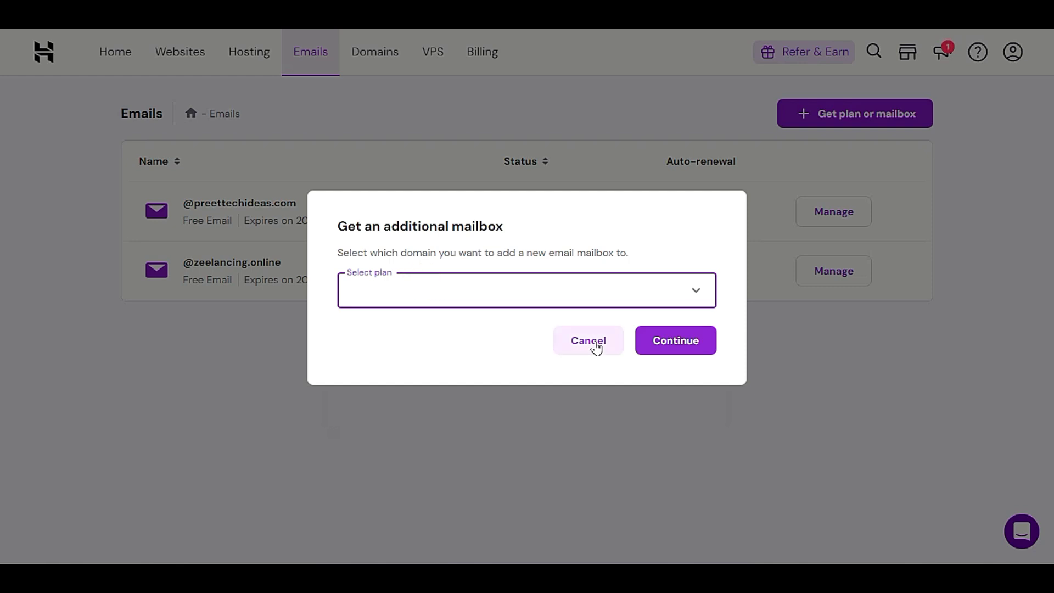
{"action": "left_click", "coordinate": [589, 341]}
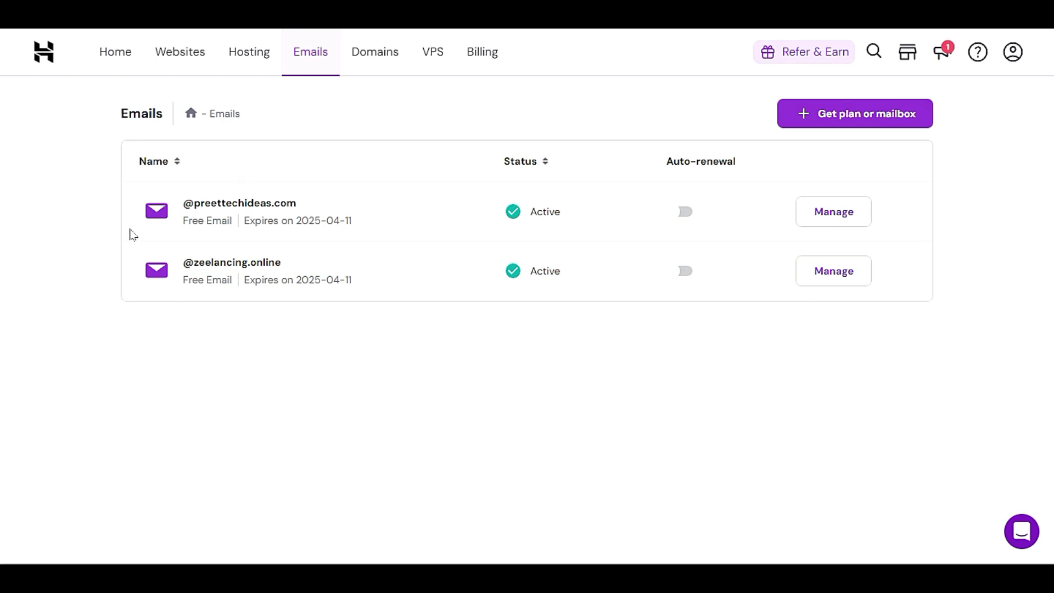
{"action": "left_click_drag", "start_coordinate": [286, 279], "coordinate": [188, 280]}
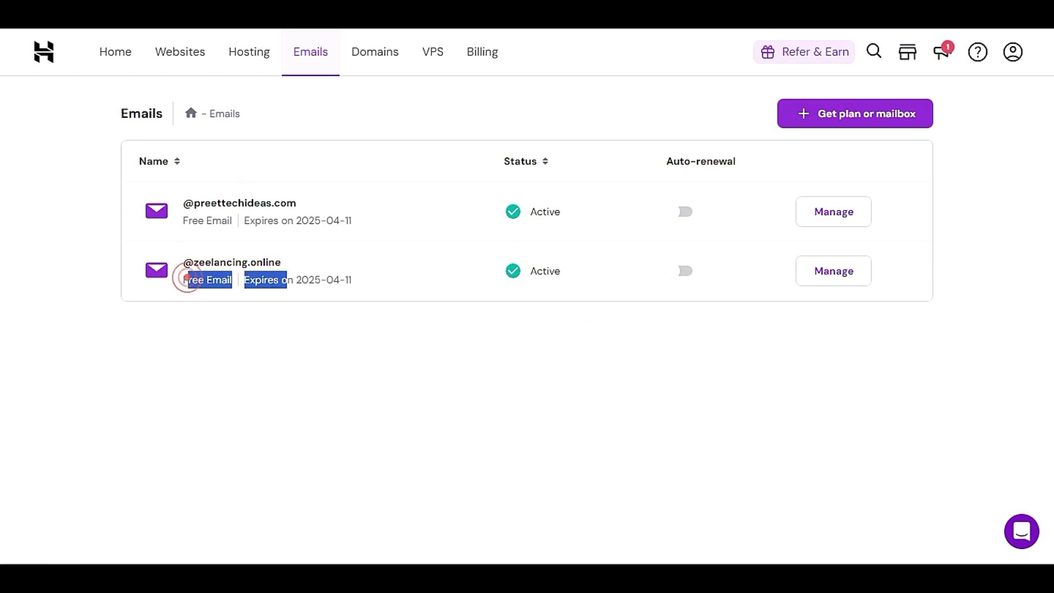
{"action": "left_click", "coordinate": [347, 339]}
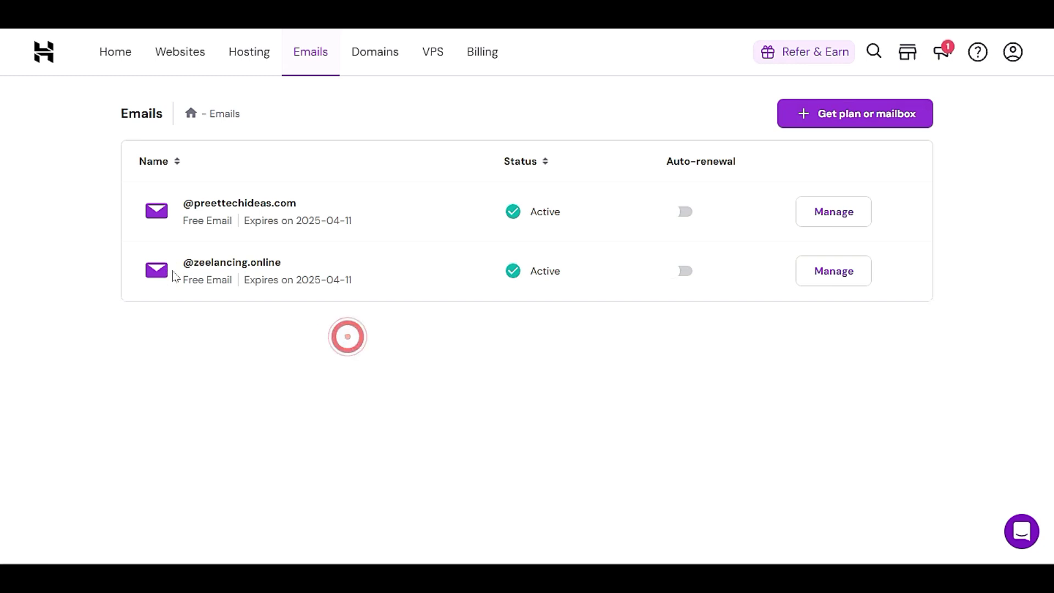
{"action": "left_click_drag", "start_coordinate": [192, 221], "coordinate": [351, 231]}
{"action": "left_click", "coordinate": [433, 335]}
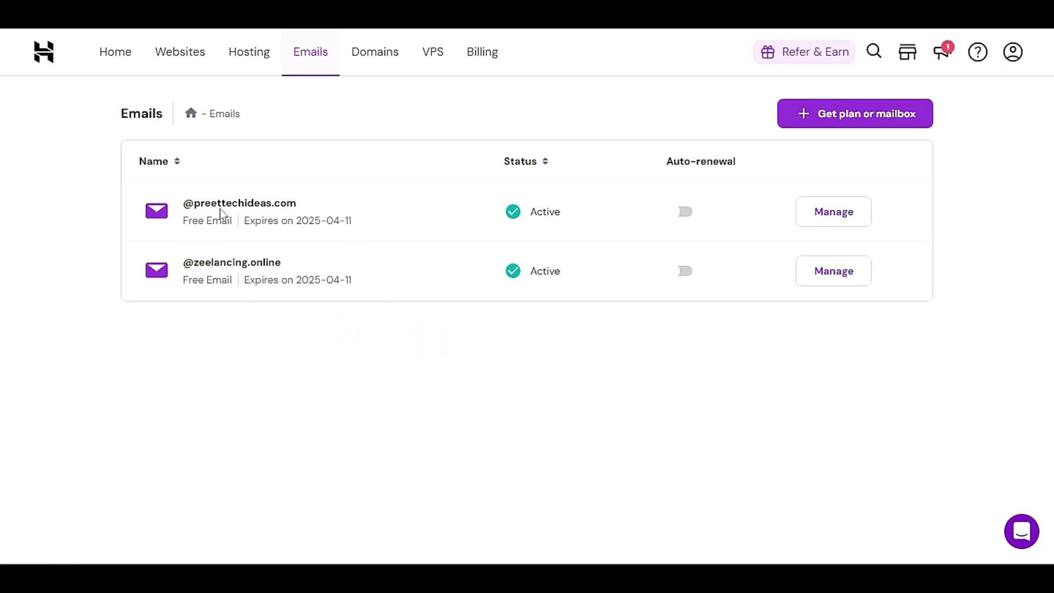
Step: Manage preettechideas.com and scroll its Email Accounts page showing 2 / 100 accounts used
{"action": "left_click", "coordinate": [834, 214]}
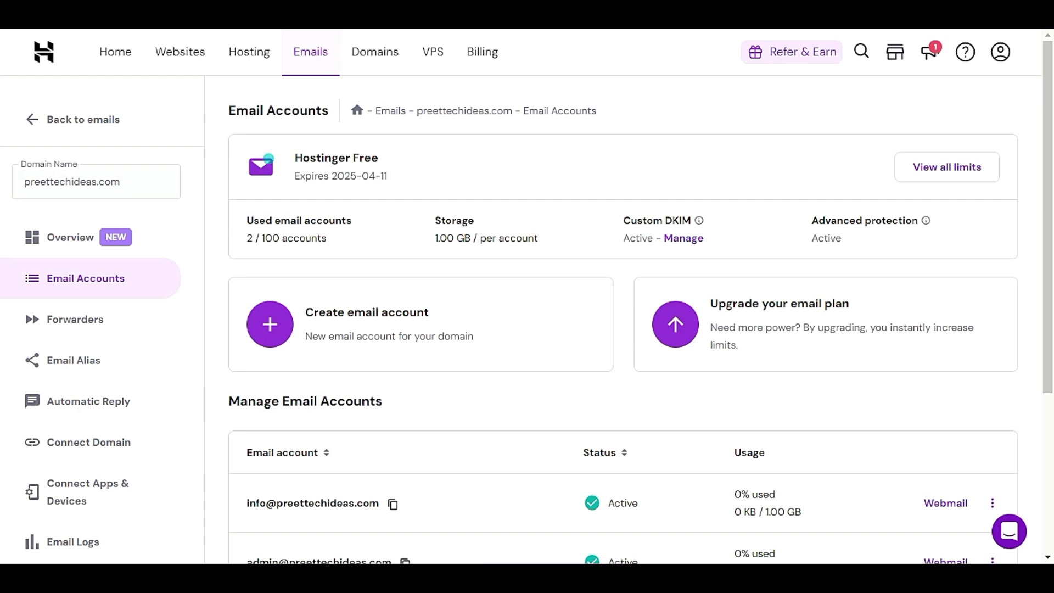
{"action": "scroll", "coordinate": [238, 379], "scroll_direction": "down", "scroll_amount": 3}
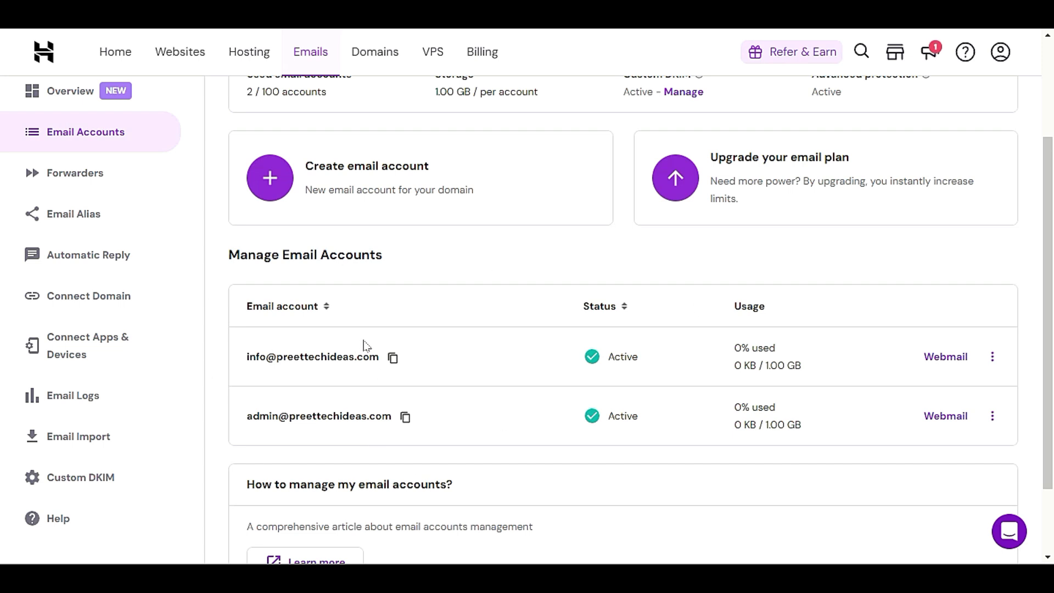
{"action": "scroll", "coordinate": [369, 341], "scroll_direction": "up", "scroll_amount": 3}
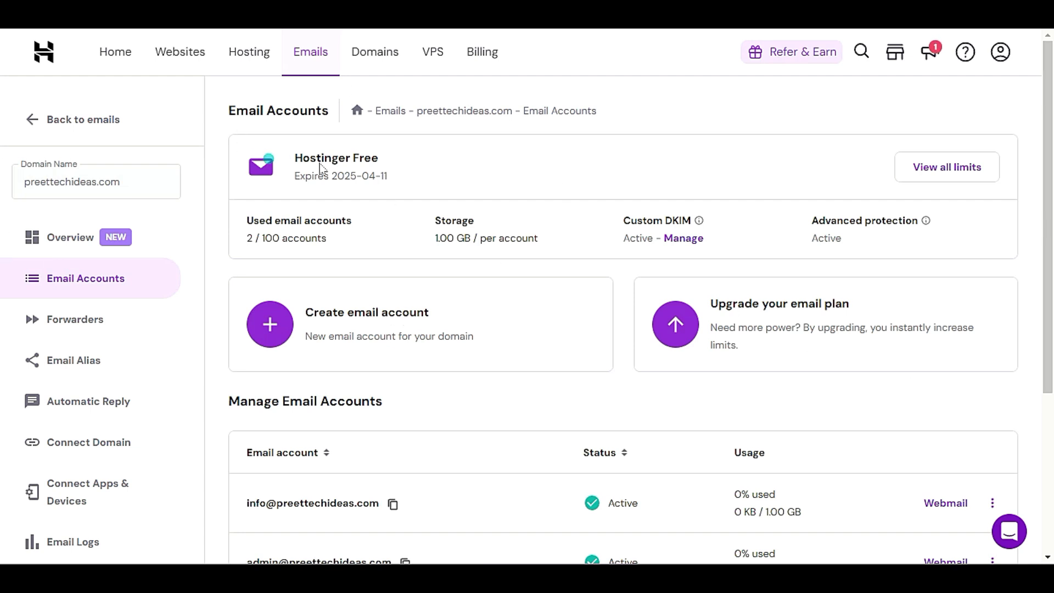
Step: Start a new email account and enter the mailbox name, dismissing autofill suggestions
{"action": "left_click", "coordinate": [434, 329]}
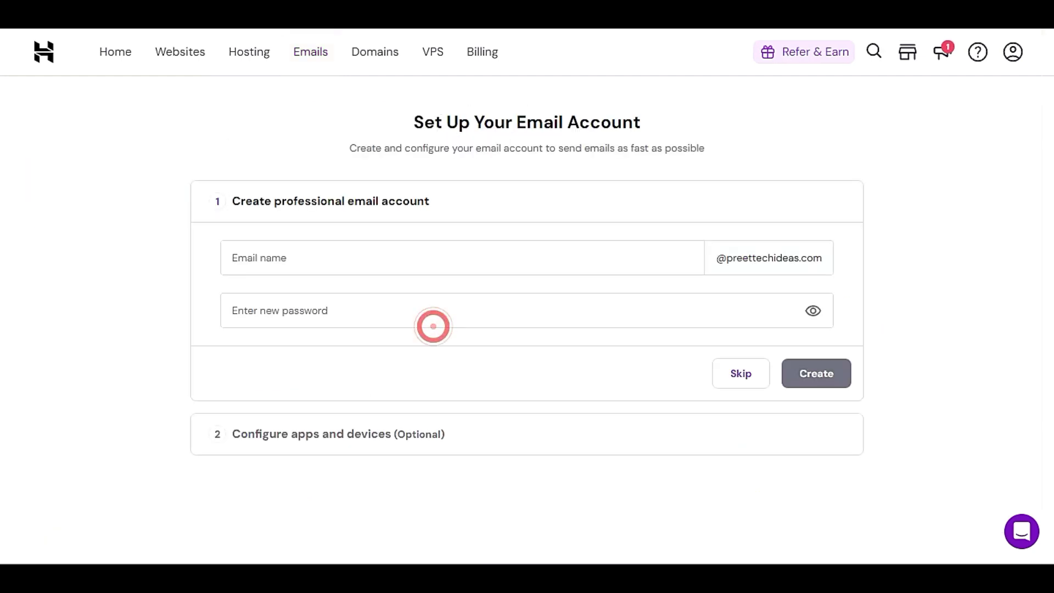
{"action": "left_click", "coordinate": [417, 245]}
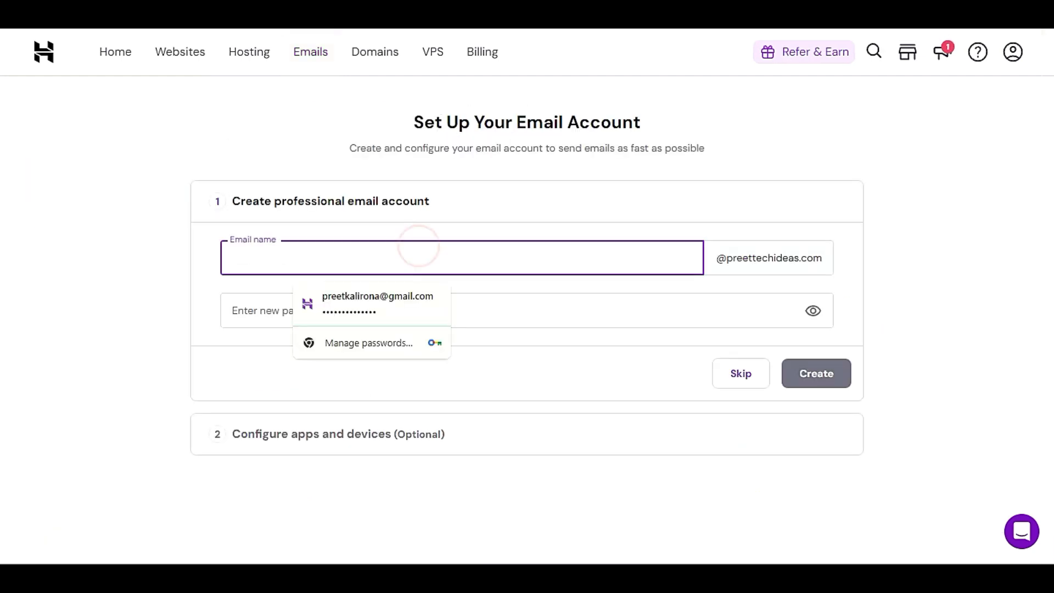
{"action": "left_click", "coordinate": [481, 213]}
{"action": "left_click", "coordinate": [475, 265]}
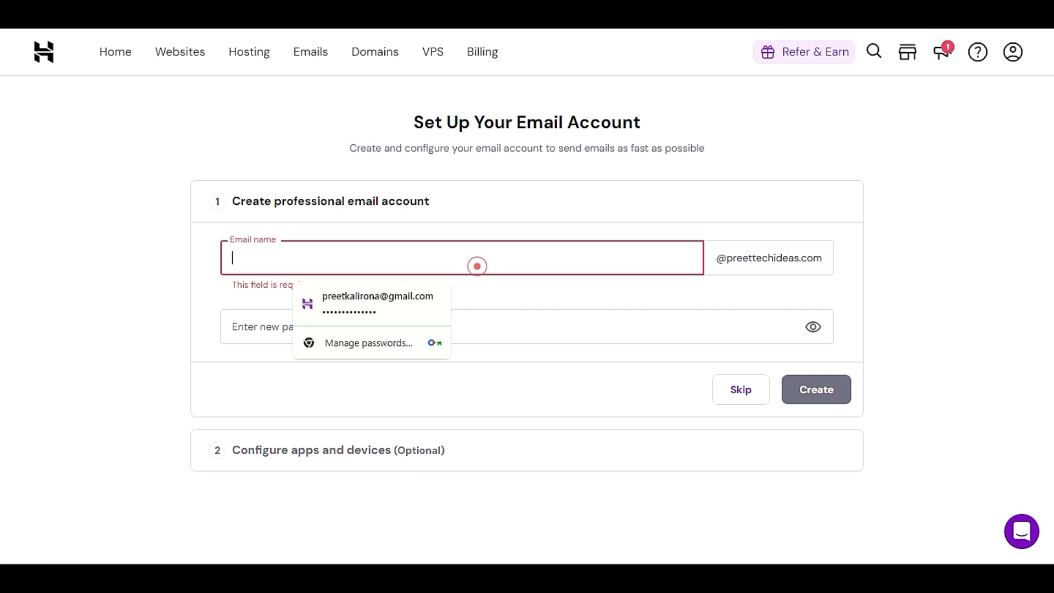
{"action": "left_click", "coordinate": [498, 224]}
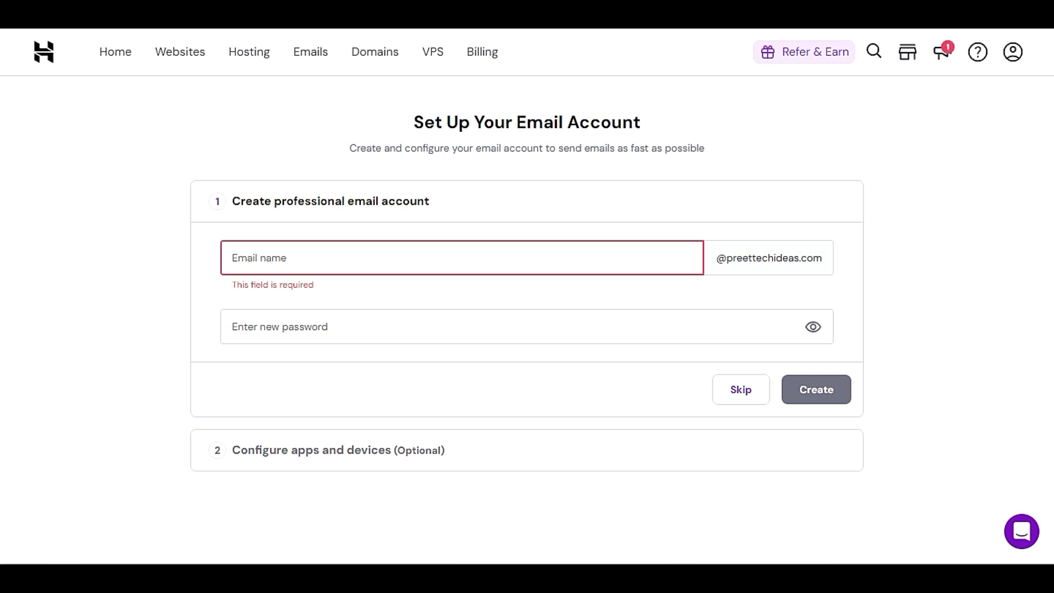
{"action": "left_click", "coordinate": [489, 247]}
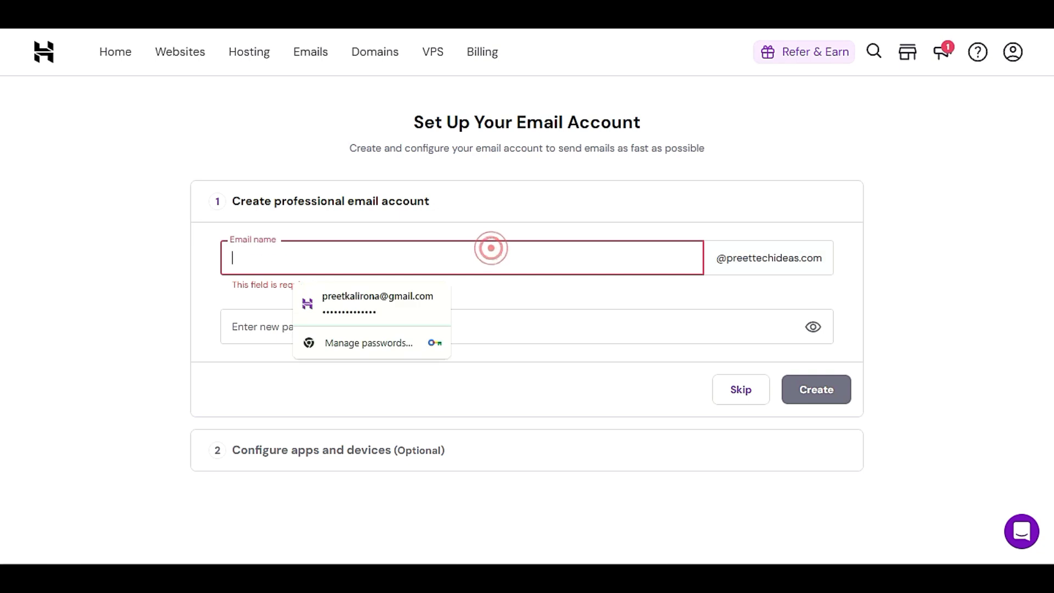
{"action": "type", "text": "a"}
{"action": "key", "text": "BackSpace"}
{"action": "type", "text": "in"}
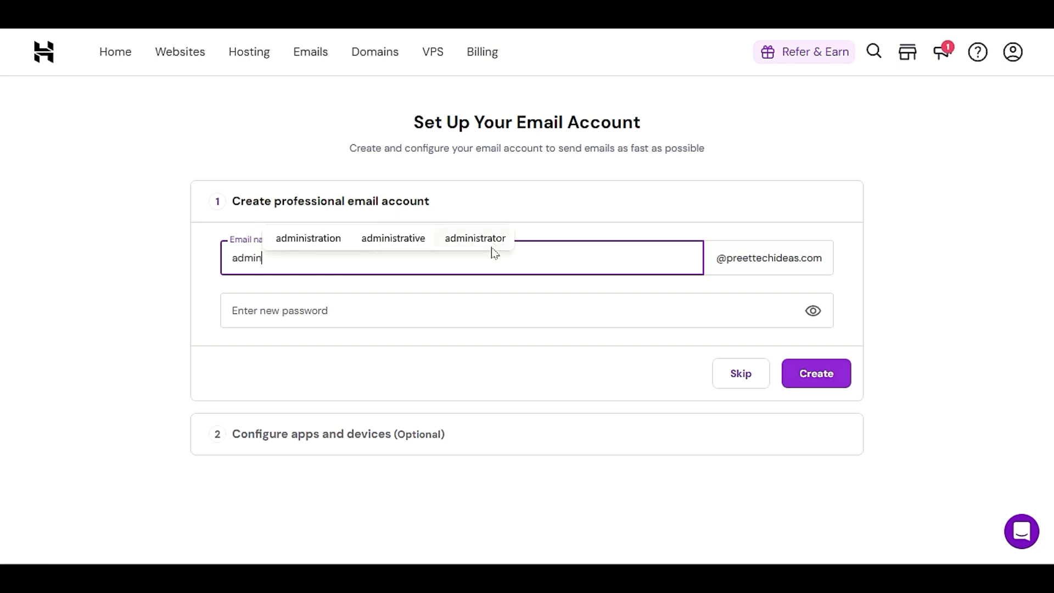
{"action": "left_click", "coordinate": [497, 279]}
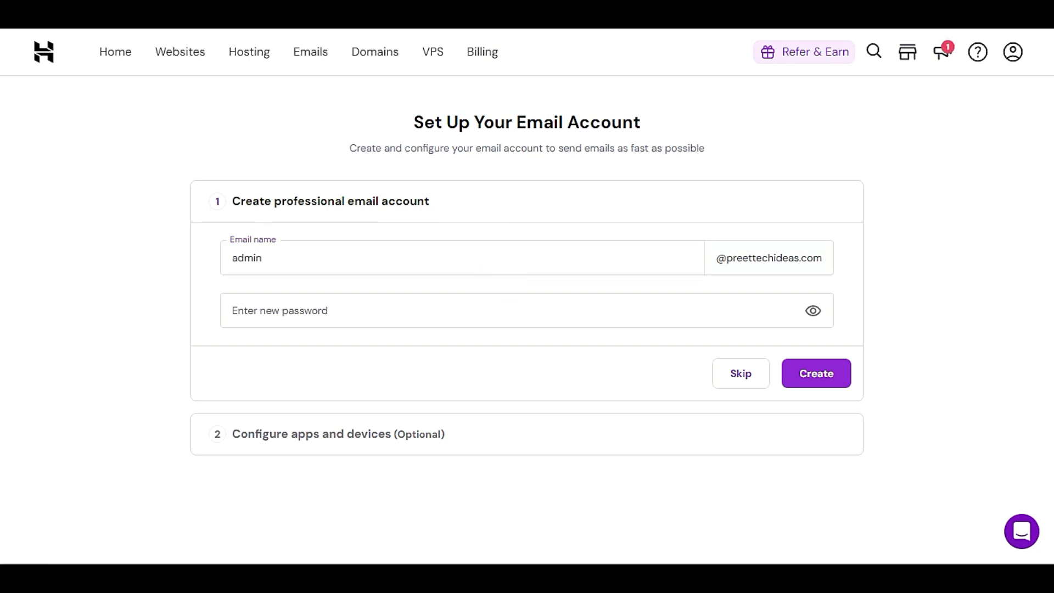
{"action": "left_click", "coordinate": [277, 258]}
{"action": "triple_click", "coordinate": [821, 262]}
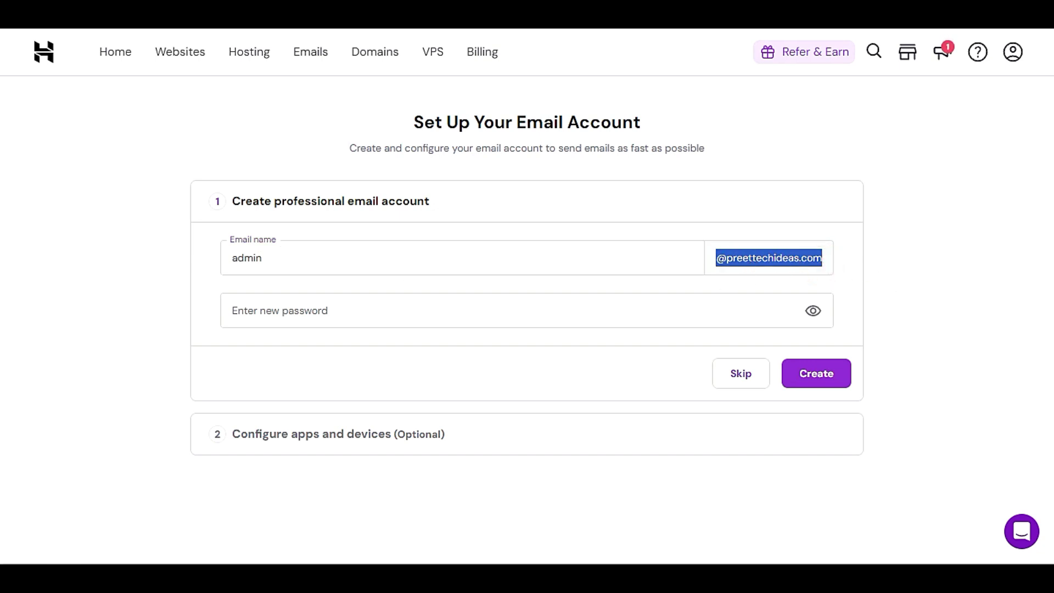
{"action": "left_click", "coordinate": [296, 263]}
{"action": "double_click", "coordinate": [277, 263]}
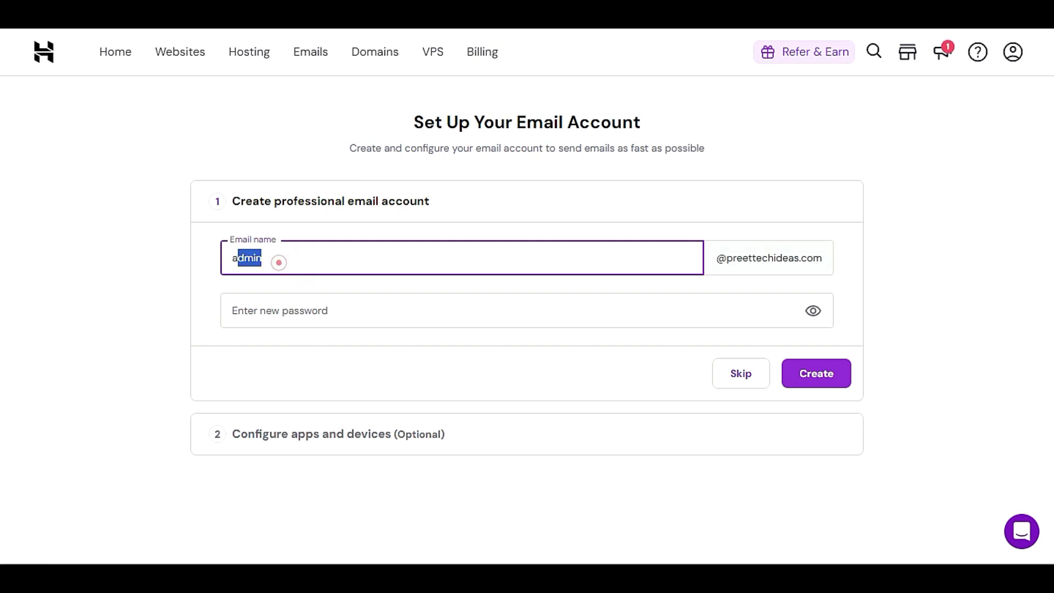
{"action": "left_click", "coordinate": [256, 283]}
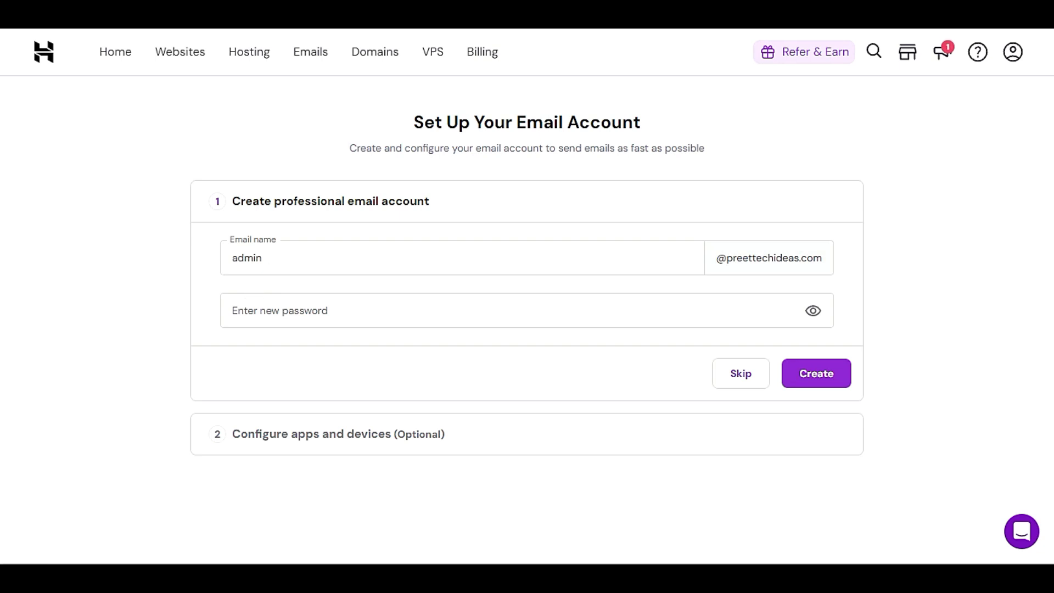
{"action": "left_click", "coordinate": [283, 300]}
{"action": "left_click", "coordinate": [317, 354]}
{"action": "type", "text": "••••"}
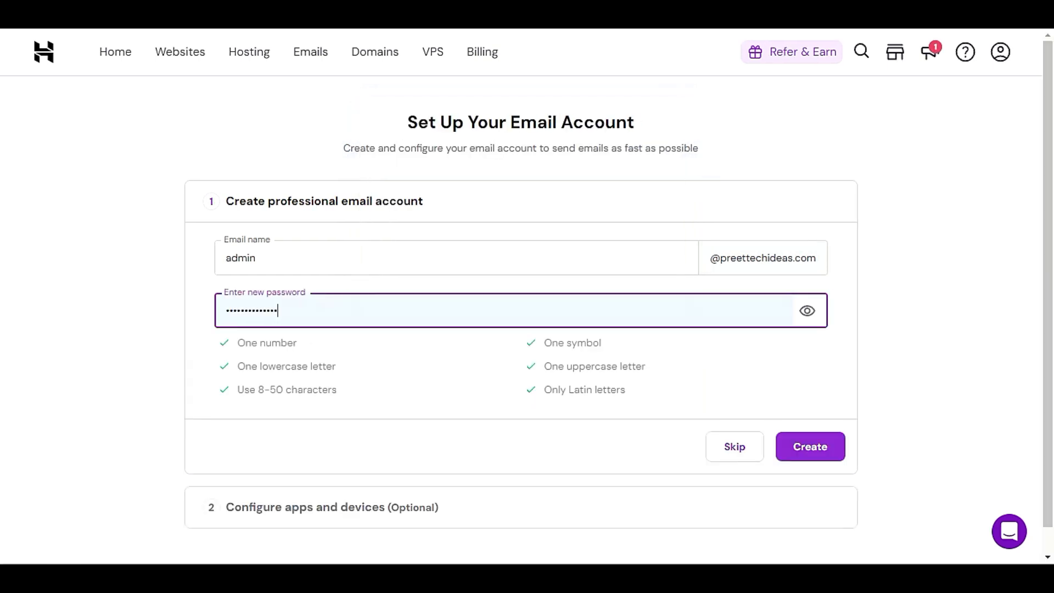
{"action": "left_click", "coordinate": [255, 253]}
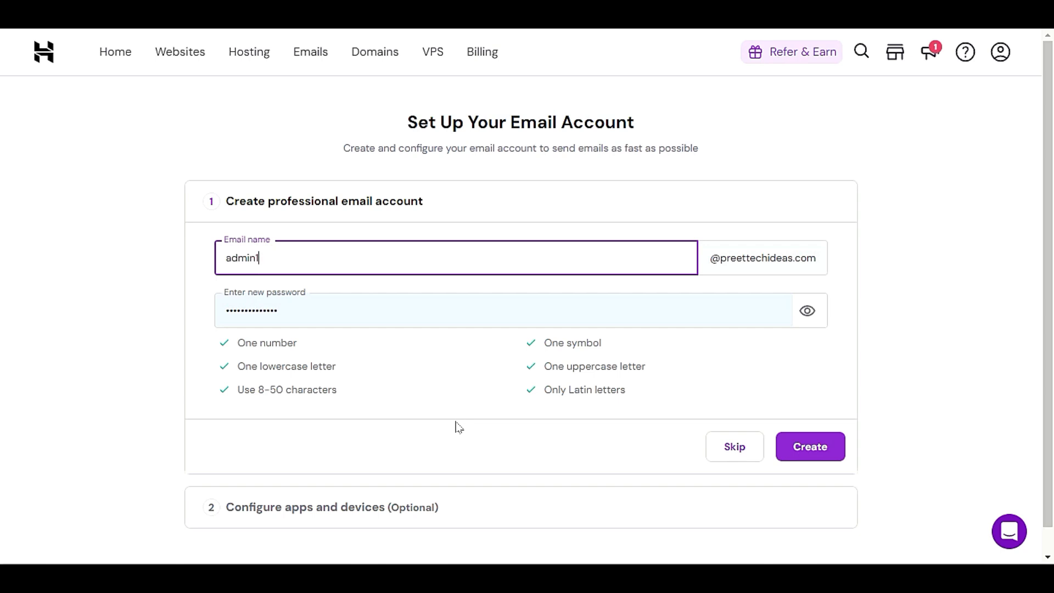
{"action": "left_click", "coordinate": [800, 442]}
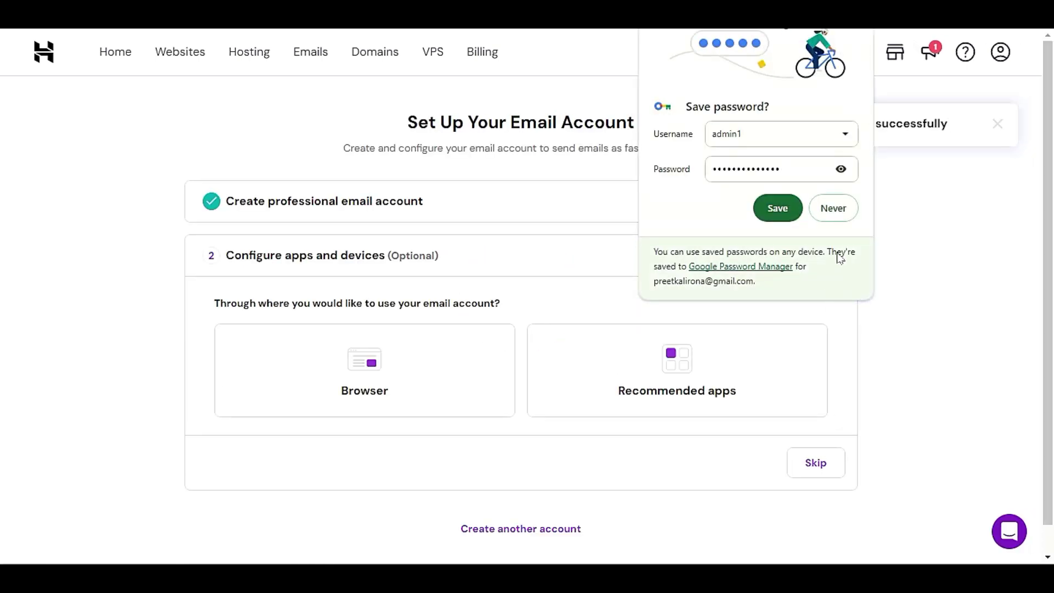
Step: Decline saving the password, choose Browser use, and launch Webmail for the new mailbox
{"action": "left_click", "coordinate": [851, 208]}
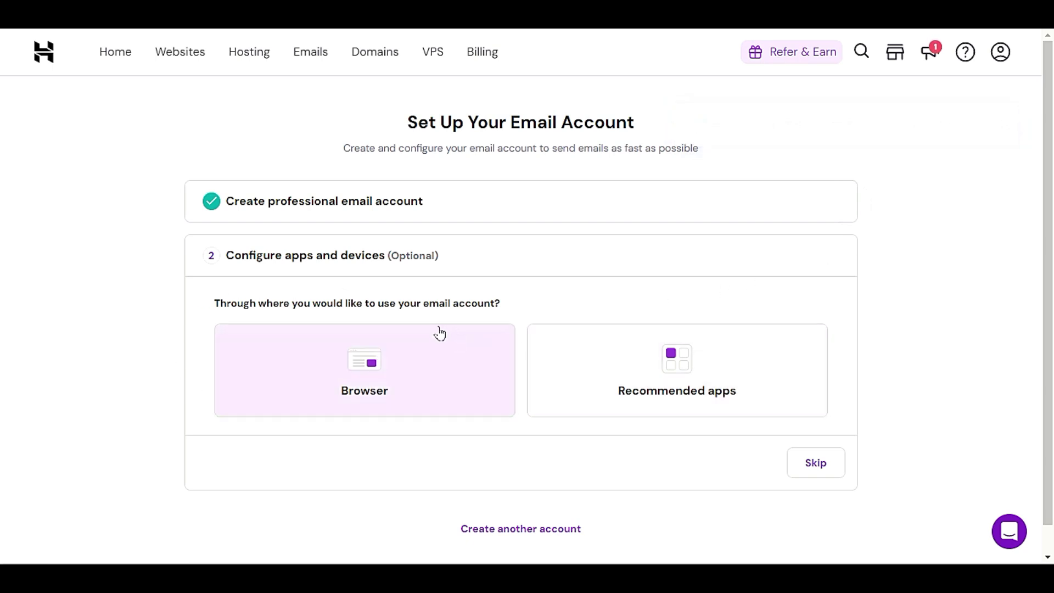
{"action": "left_click", "coordinate": [453, 385]}
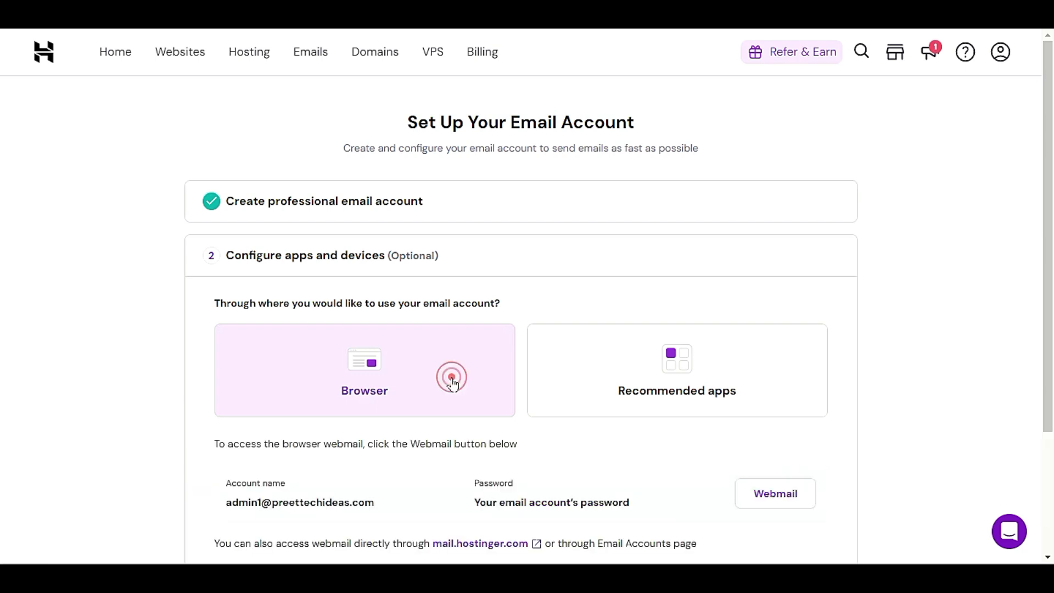
{"action": "scroll", "coordinate": [452, 384], "scroll_direction": "down", "scroll_amount": 2}
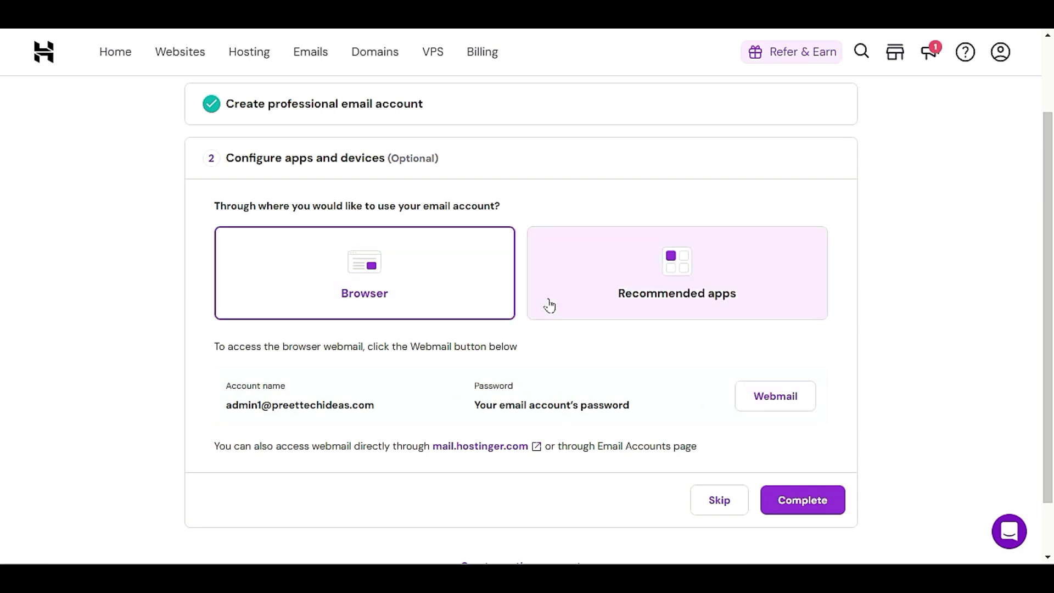
{"action": "scroll", "coordinate": [296, 236], "scroll_direction": "up", "scroll_amount": 2}
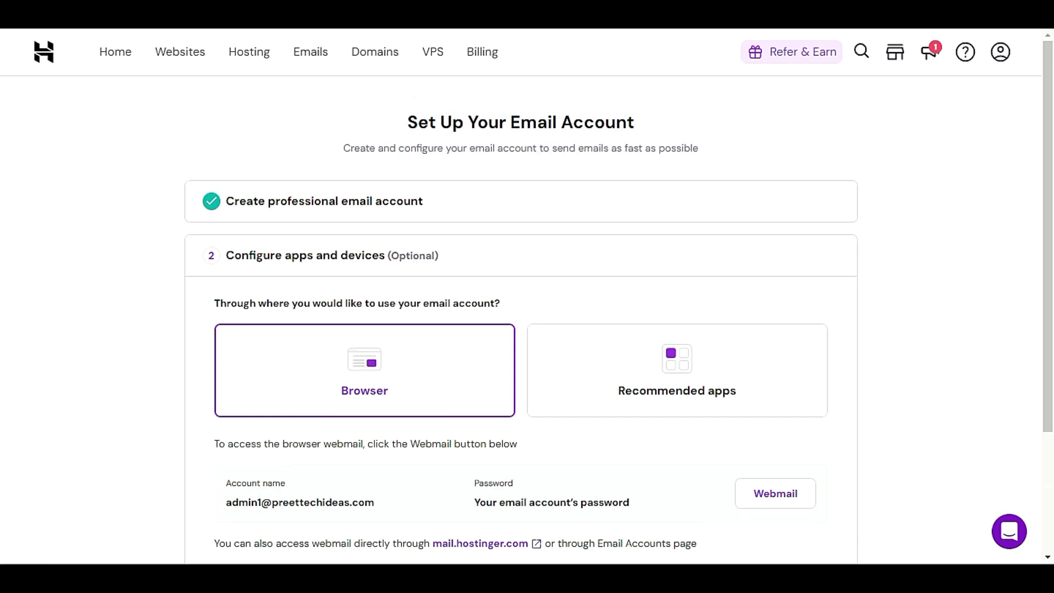
{"action": "scroll", "coordinate": [417, 307], "scroll_direction": "down", "scroll_amount": 3}
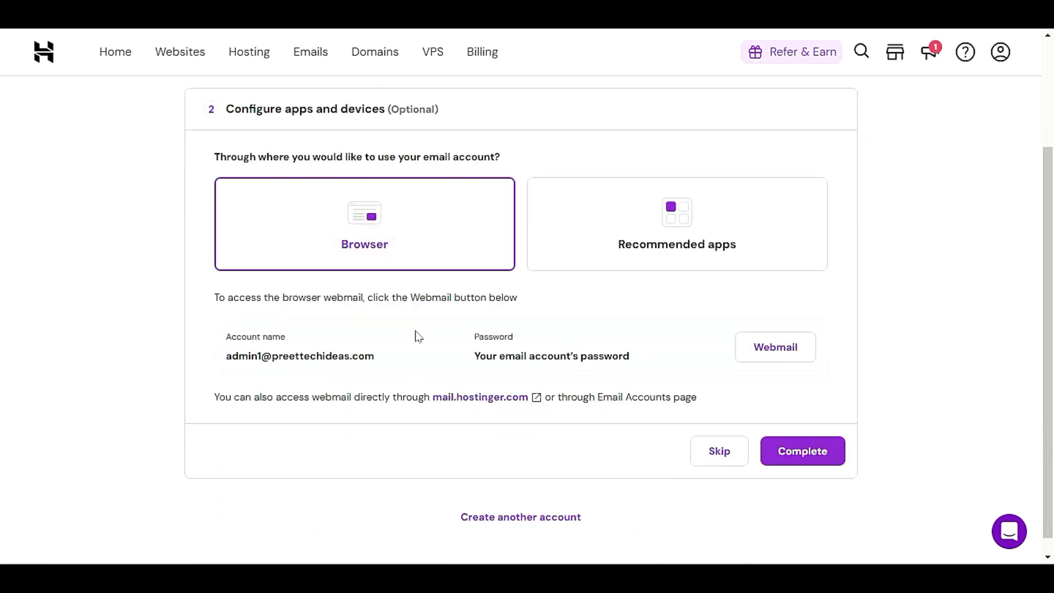
{"action": "left_click", "coordinate": [762, 348]}
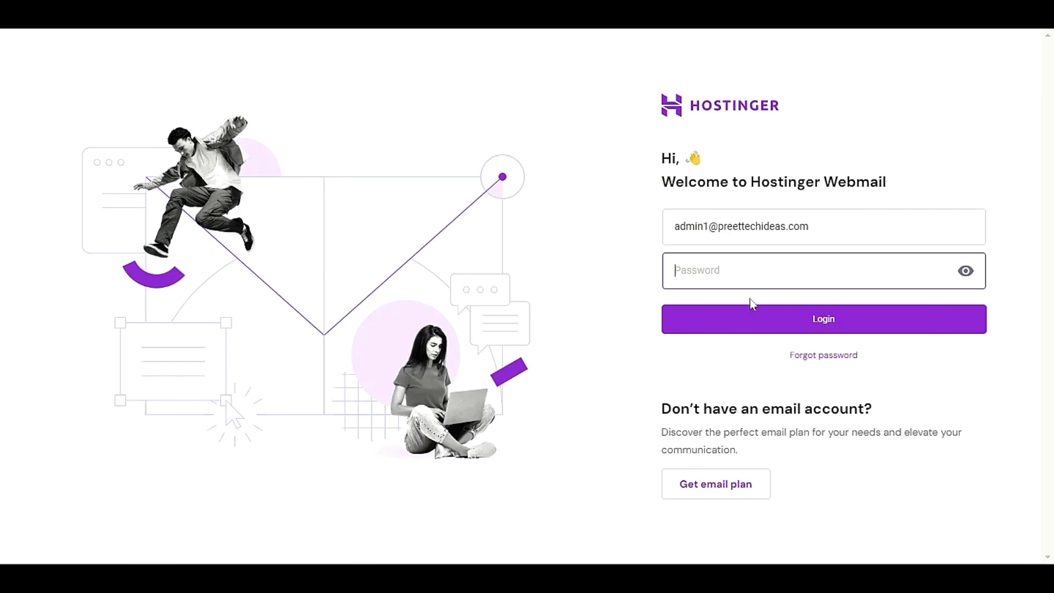
Step: Sign in to Webmail with the saved mailbox password
{"action": "left_click", "coordinate": [762, 274]}
{"action": "left_click", "coordinate": [785, 301]}
{"action": "left_click", "coordinate": [791, 327]}
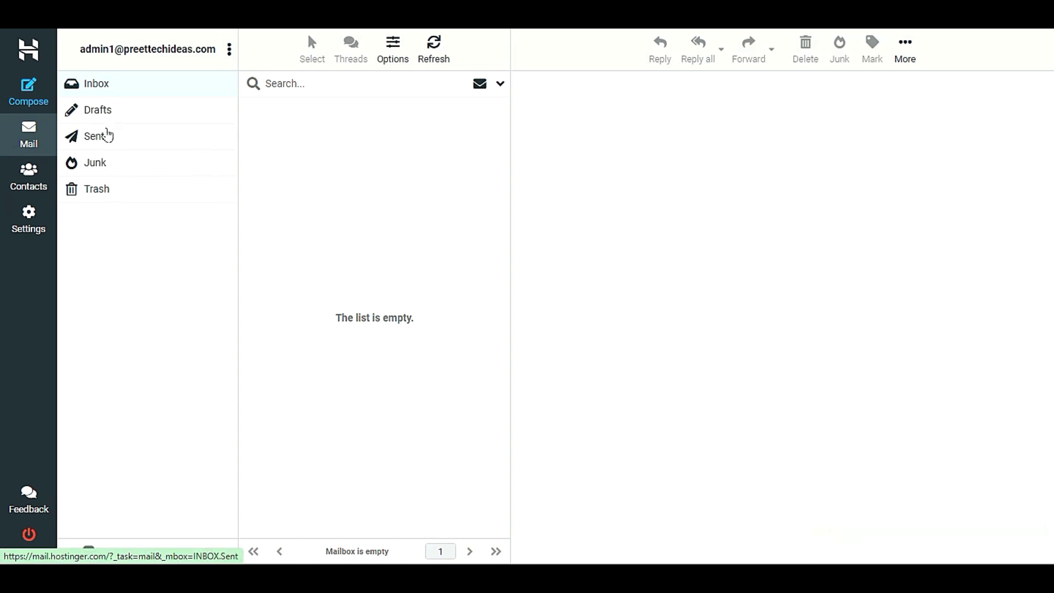
Step: Start a new email, then go to Settings and discard the blank draft
{"action": "left_click", "coordinate": [33, 94]}
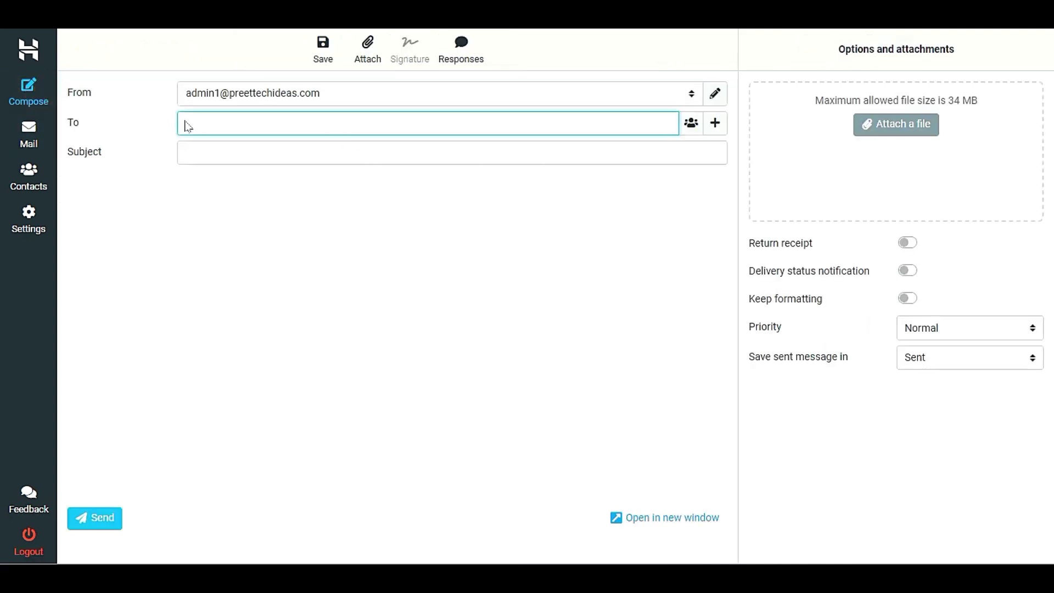
{"action": "left_click", "coordinate": [42, 219]}
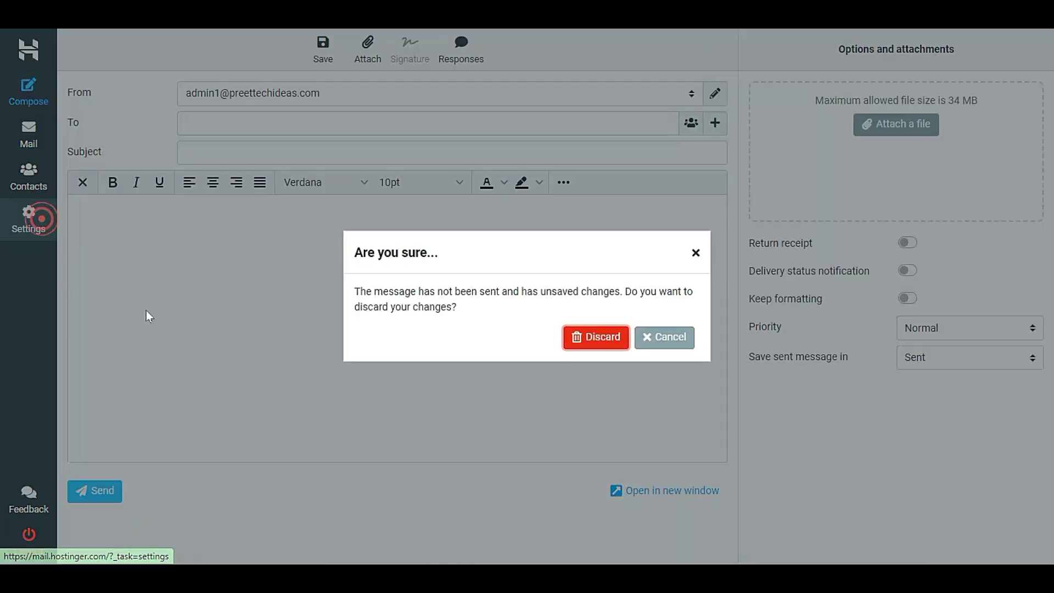
{"action": "left_click", "coordinate": [603, 337]}
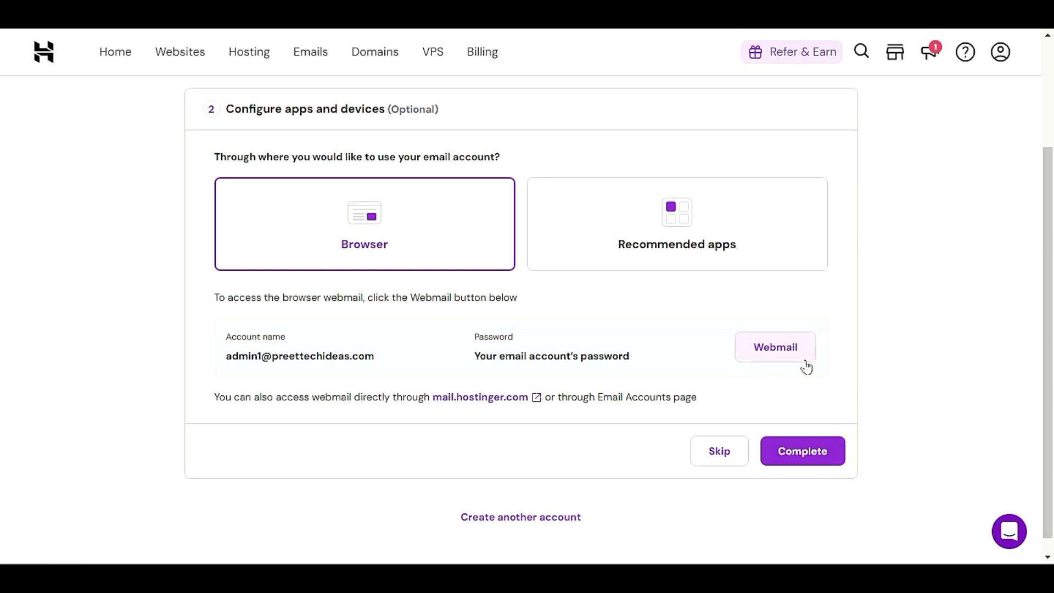
Step: Show Gmail desktop setup under Recommended apps: POP host pop.hostinger.com, port 995, SSL
{"action": "left_click", "coordinate": [770, 244]}
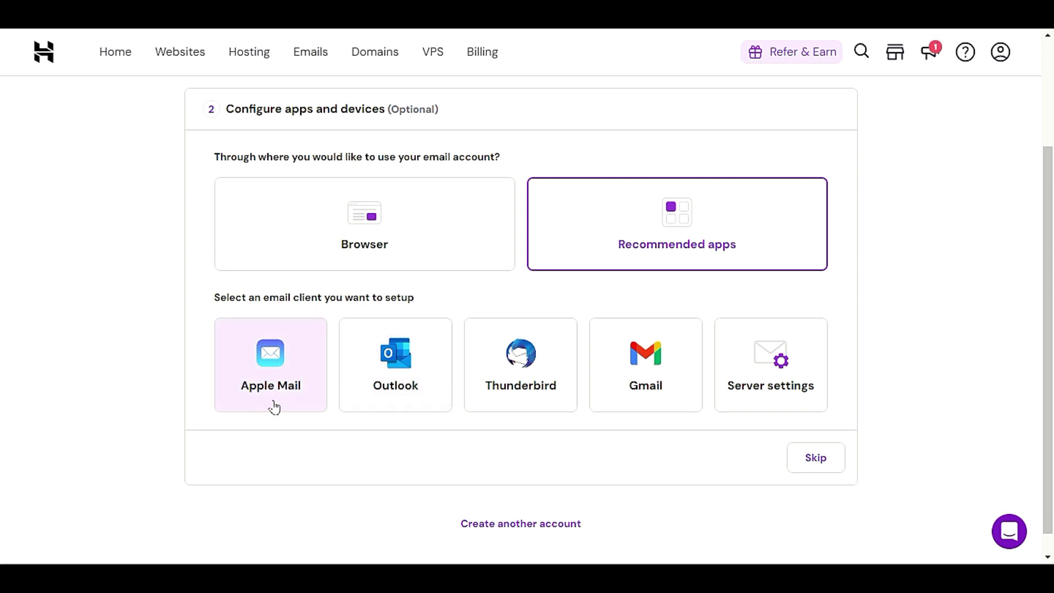
{"action": "left_click", "coordinate": [287, 333]}
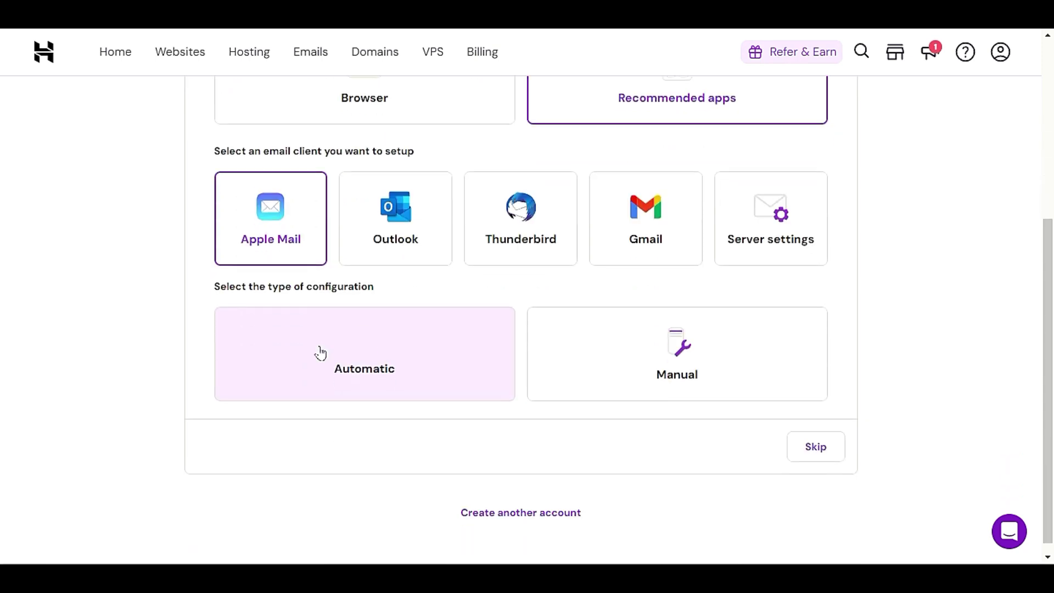
{"action": "left_click", "coordinate": [672, 242]}
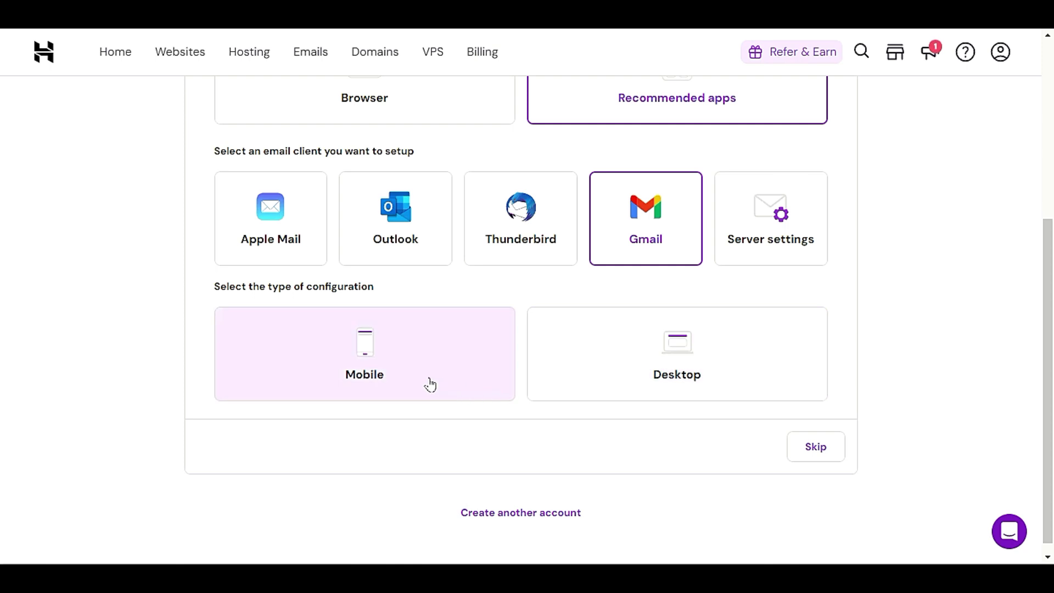
{"action": "left_click", "coordinate": [668, 351]}
{"action": "scroll", "coordinate": [669, 351], "scroll_direction": "down", "scroll_amount": 3}
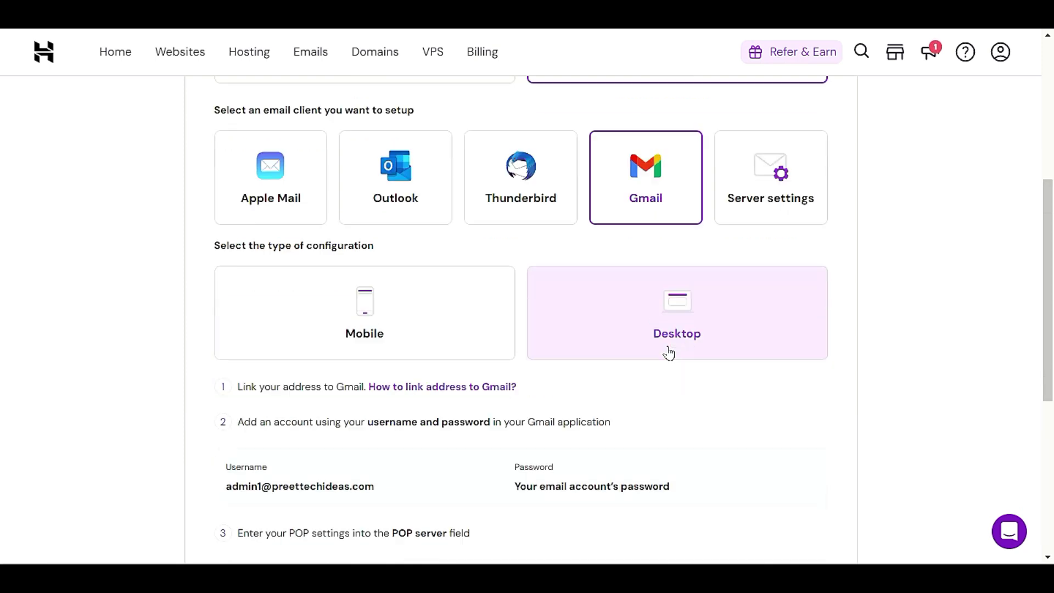
{"action": "scroll", "coordinate": [670, 351], "scroll_direction": "down", "scroll_amount": 2}
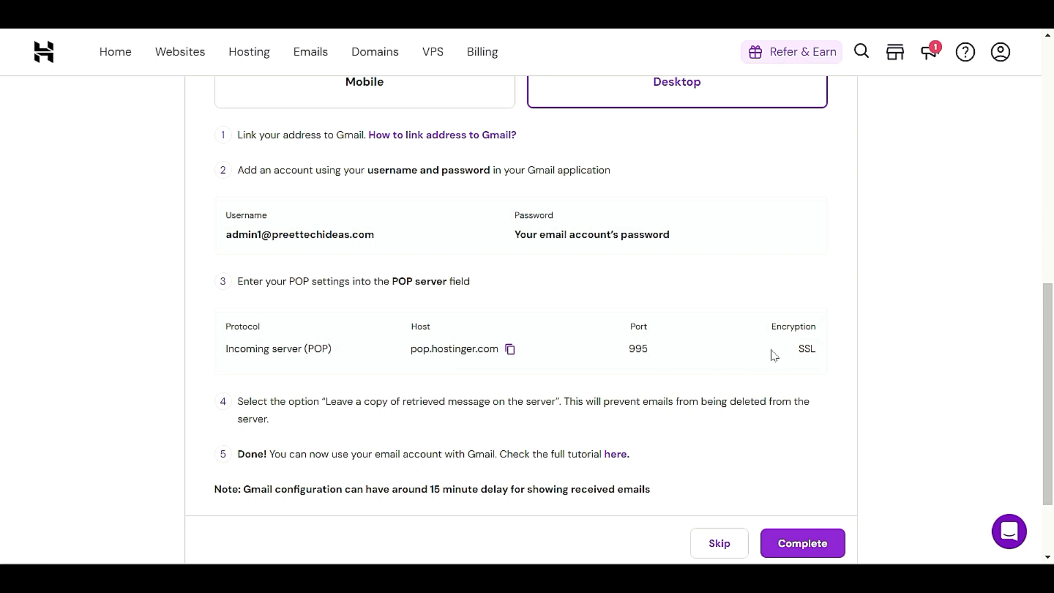
{"action": "left_click_drag", "start_coordinate": [225, 351], "coordinate": [360, 357]}
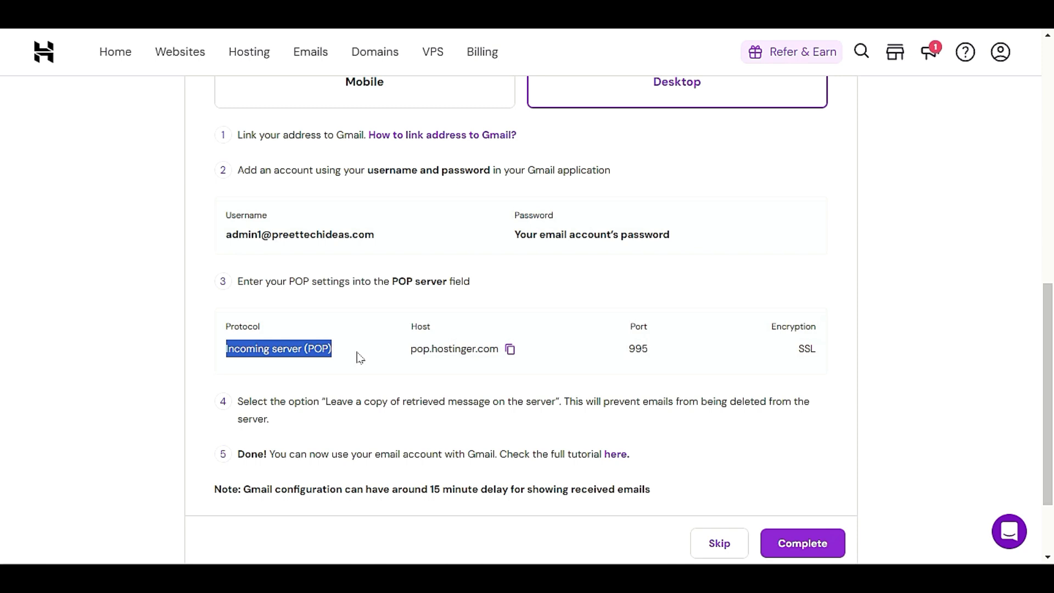
{"action": "scroll", "coordinate": [360, 357], "scroll_direction": "up", "scroll_amount": 3}
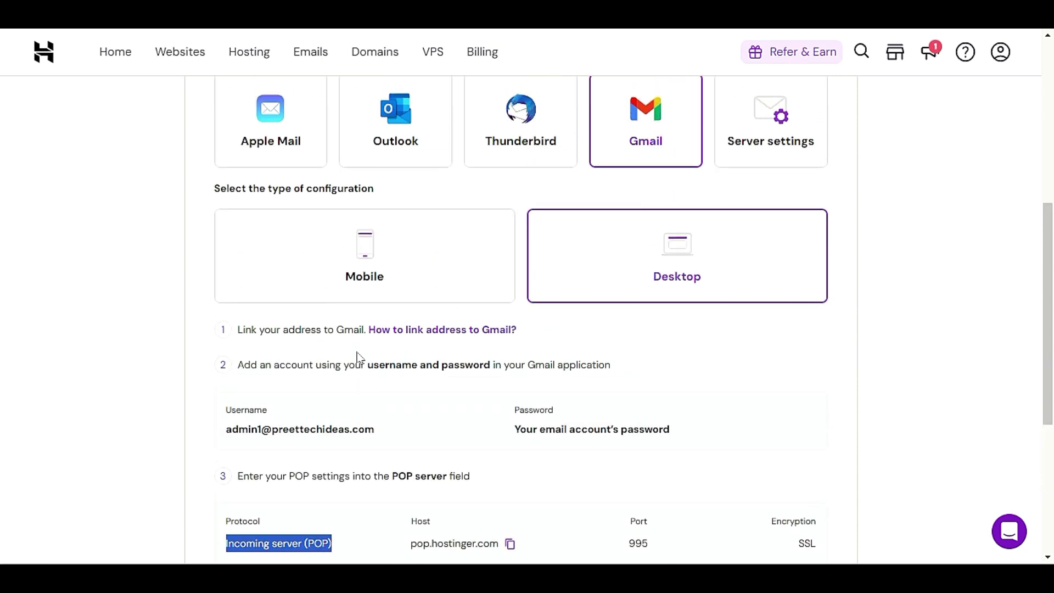
Step: Show Outlook setup details: IMAP imap.hostinger.com 993, SMTP smtp.hostinger.com 465, SSL
{"action": "left_click", "coordinate": [513, 118]}
{"action": "left_click", "coordinate": [393, 141]}
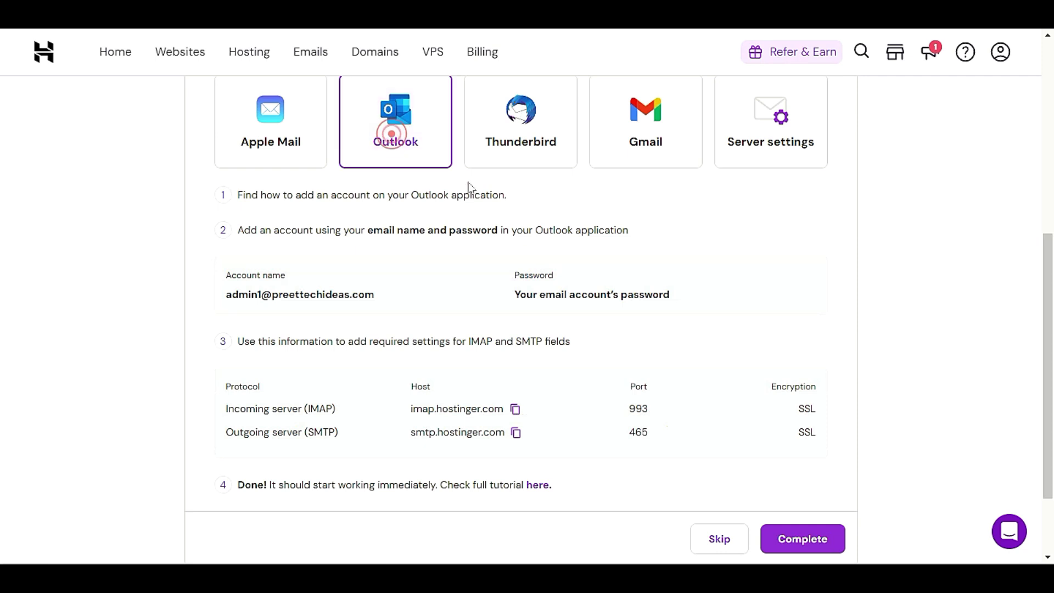
{"action": "scroll", "coordinate": [503, 296], "scroll_direction": "down", "scroll_amount": 2}
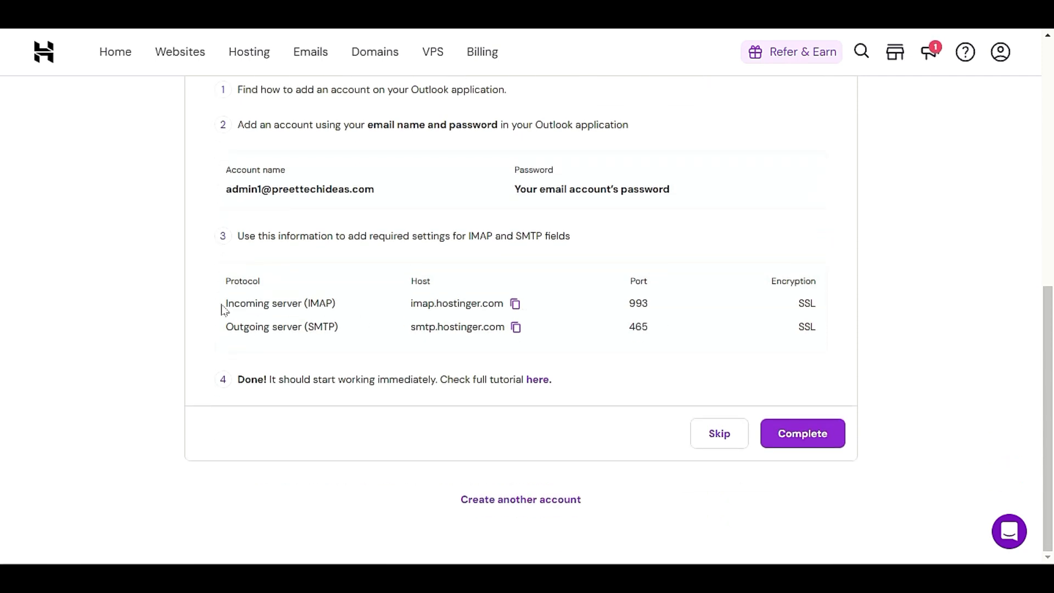
{"action": "left_click_drag", "start_coordinate": [225, 310], "coordinate": [336, 305]}
{"action": "left_click", "coordinate": [402, 307]}
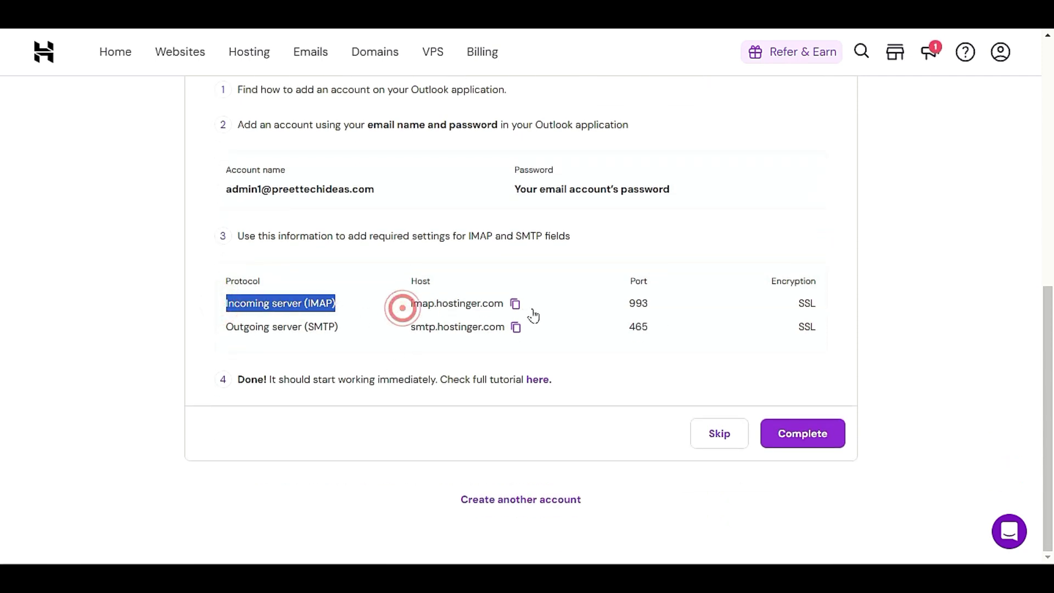
{"action": "left_click", "coordinate": [653, 303]}
{"action": "left_click", "coordinate": [809, 302]}
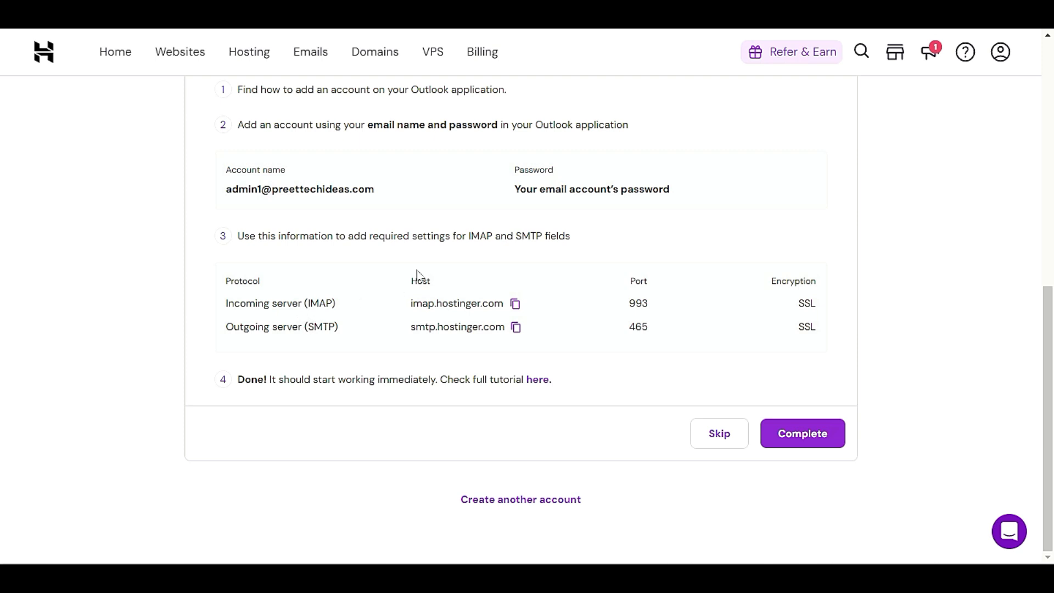
{"action": "scroll", "coordinate": [379, 360], "scroll_direction": "up", "scroll_amount": 7}
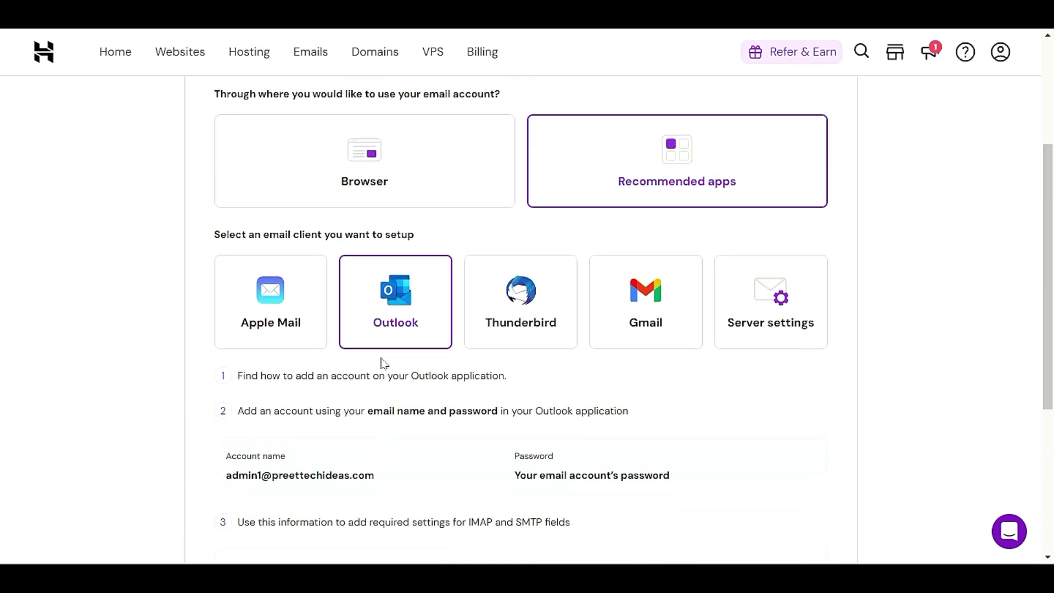
Step: Open the Domains page in a new browser tab
{"action": "scroll", "coordinate": [381, 358], "scroll_direction": "down", "scroll_amount": 5}
{"action": "scroll", "coordinate": [298, 82], "scroll_direction": "up", "scroll_amount": 1}
{"action": "right_click", "coordinate": [349, 62]}
{"action": "left_click", "coordinate": [359, 80]}
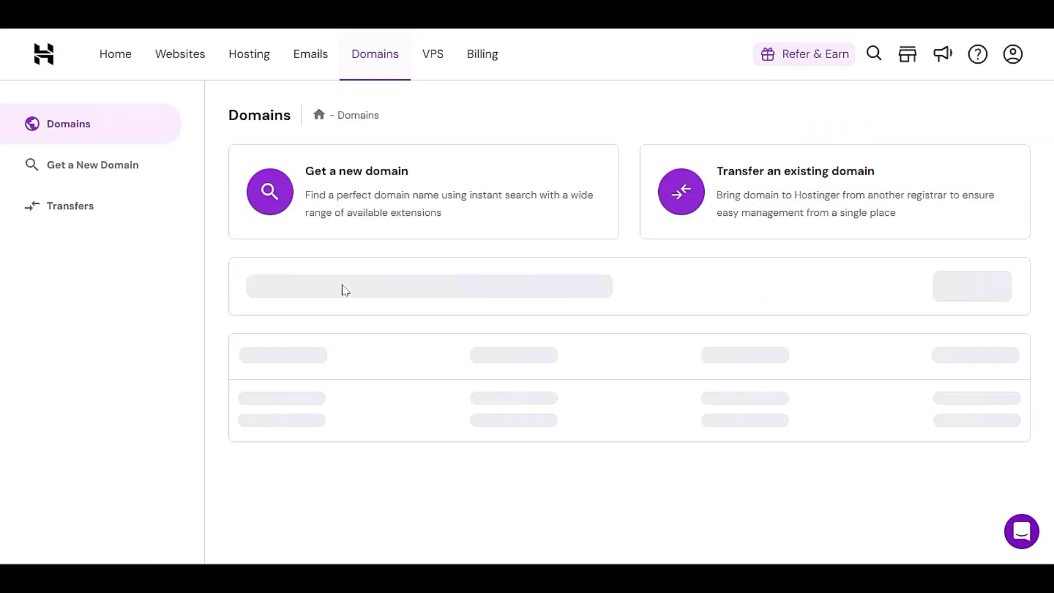
Step: Manage preettechideas.com from the domain list to reach its Domain Overview
{"action": "scroll", "coordinate": [344, 297], "scroll_direction": "down", "scroll_amount": 2}
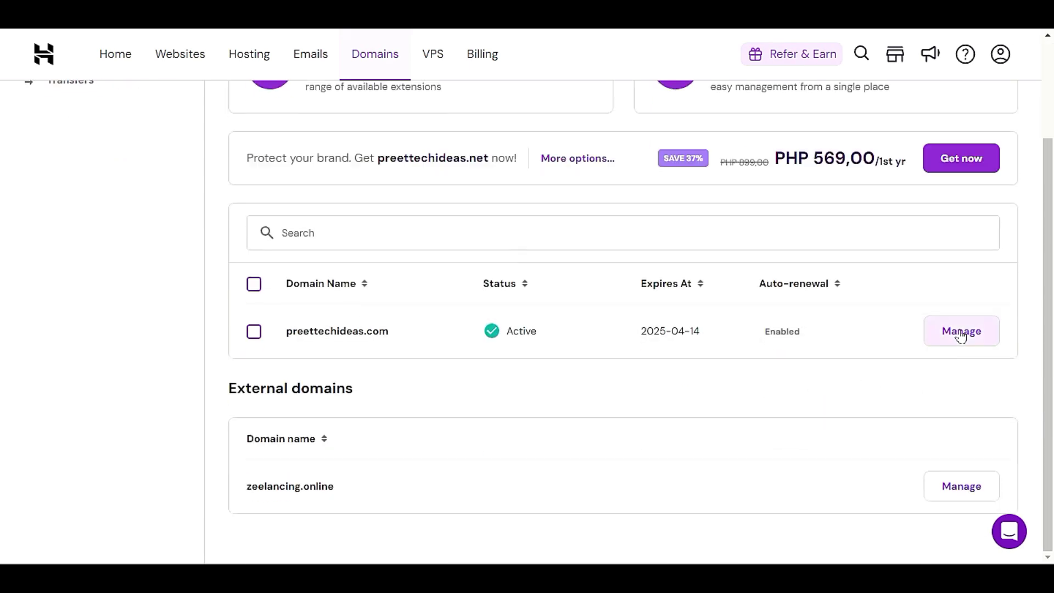
{"action": "left_click", "coordinate": [982, 336]}
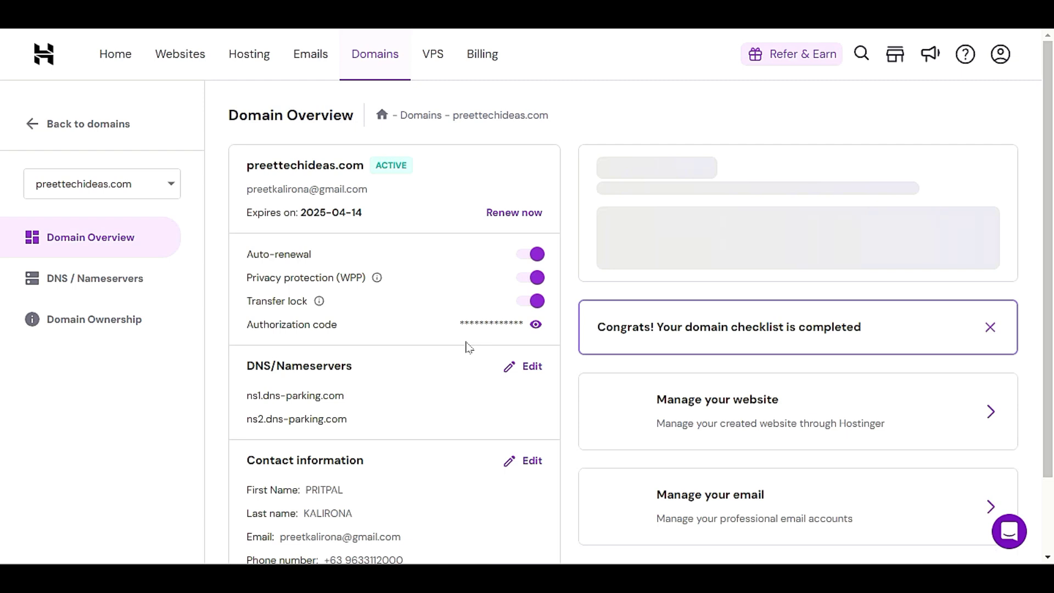
Step: Open DNS / Nameservers for preettechideas.com and check the DNSSEC Digest Type options
{"action": "left_click", "coordinate": [78, 284]}
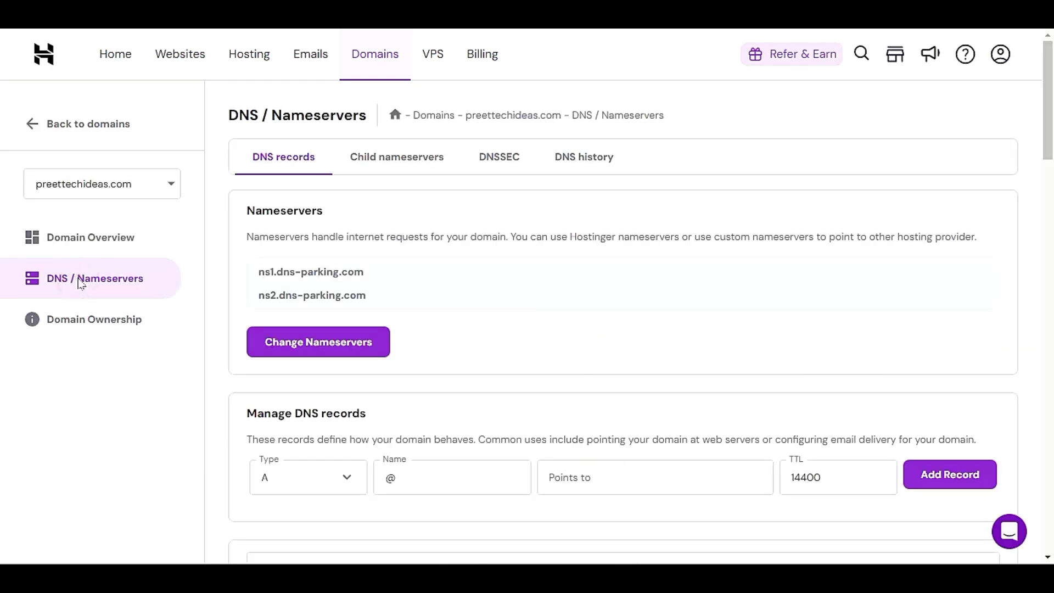
{"action": "left_click", "coordinate": [495, 165]}
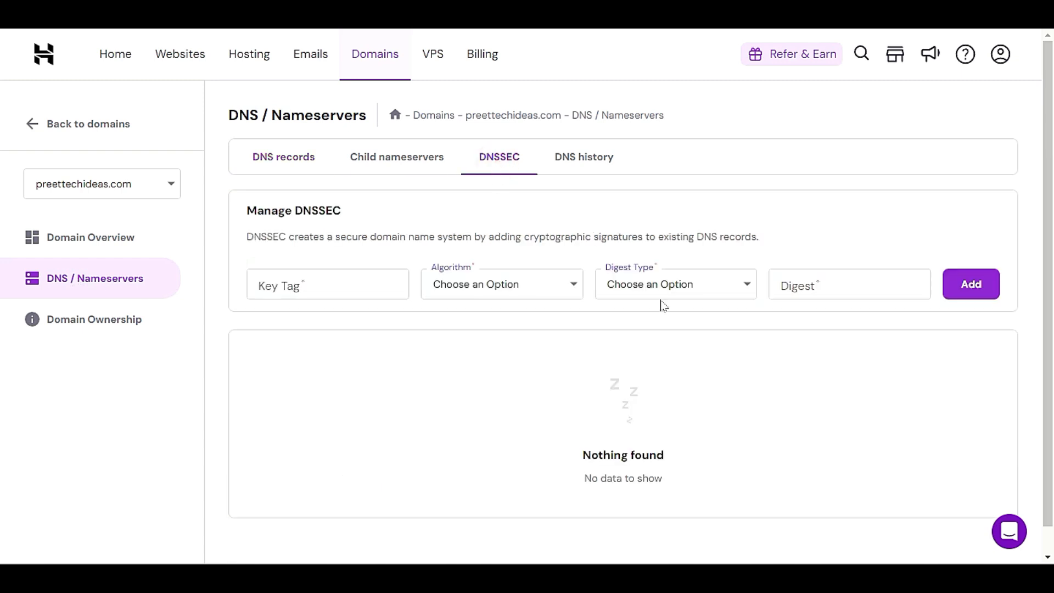
{"action": "left_click", "coordinate": [704, 287]}
{"action": "left_click", "coordinate": [704, 284]}
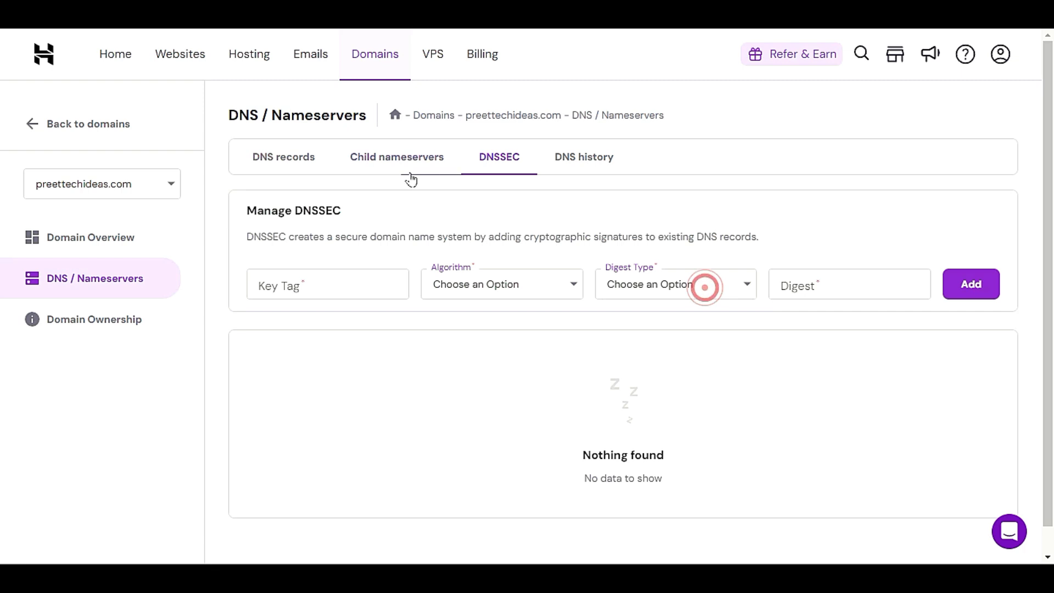
Step: View the Child nameservers section, then scroll through the DNS records list
{"action": "left_click", "coordinate": [410, 171]}
{"action": "left_click", "coordinate": [290, 164]}
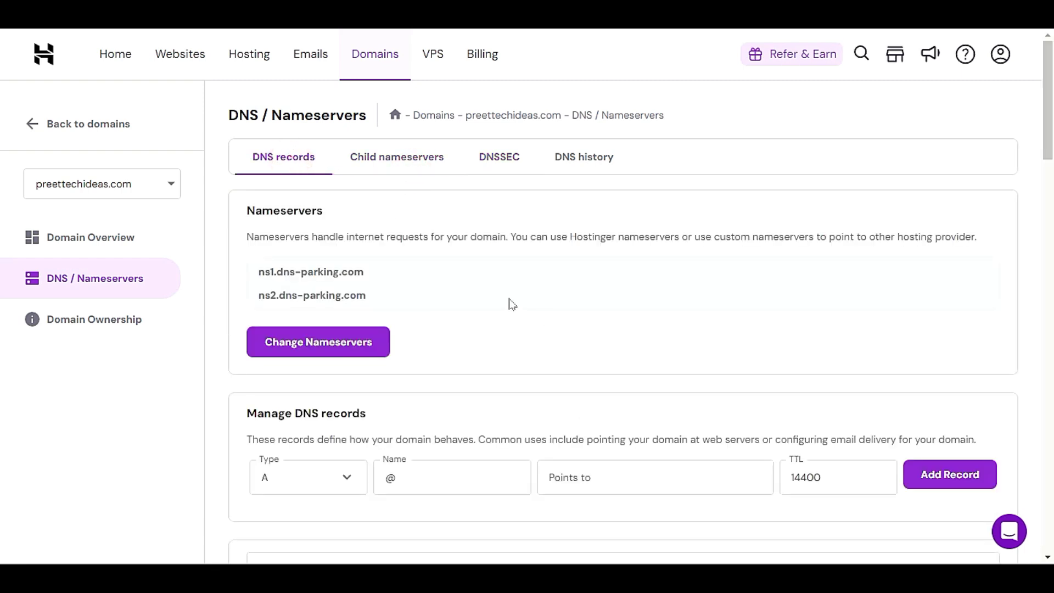
{"action": "scroll", "coordinate": [471, 390], "scroll_direction": "down", "scroll_amount": 10}
{"action": "scroll", "coordinate": [445, 426], "scroll_direction": "down", "scroll_amount": 5}
{"action": "scroll", "coordinate": [451, 426], "scroll_direction": "up", "scroll_amount": 15}
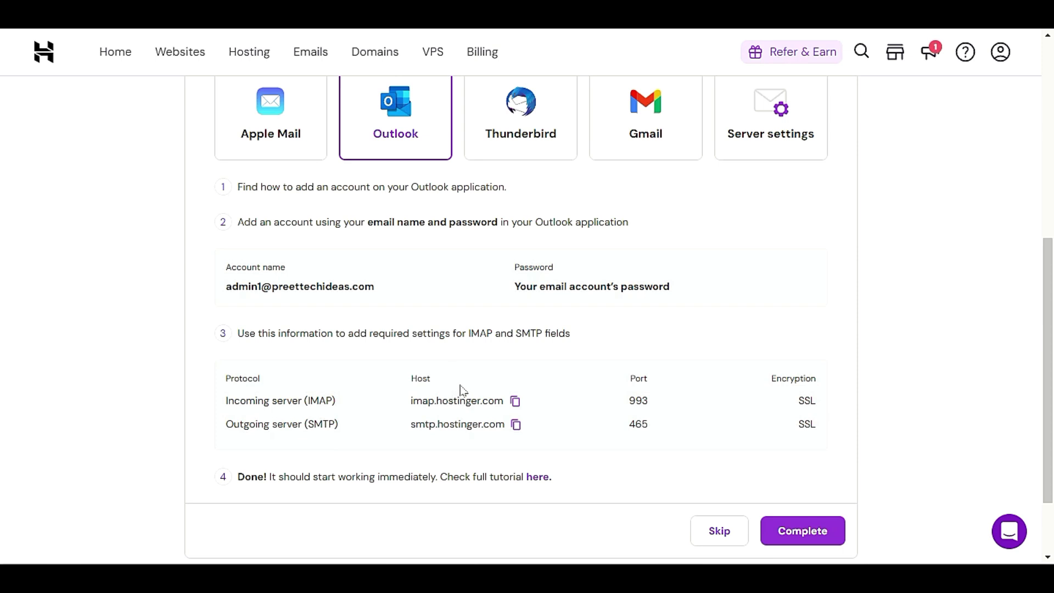
Step: Browse the Gmail, Apple Mail and Thunderbird email client setup cards
{"action": "scroll", "coordinate": [461, 390], "scroll_direction": "down", "scroll_amount": 1}
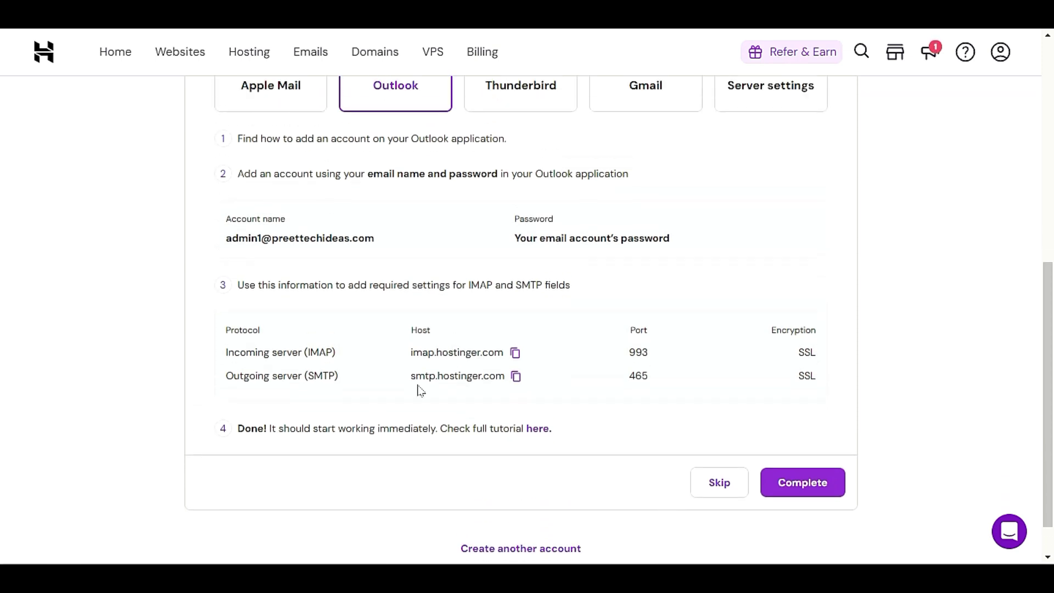
{"action": "scroll", "coordinate": [520, 319], "scroll_direction": "up", "scroll_amount": 2}
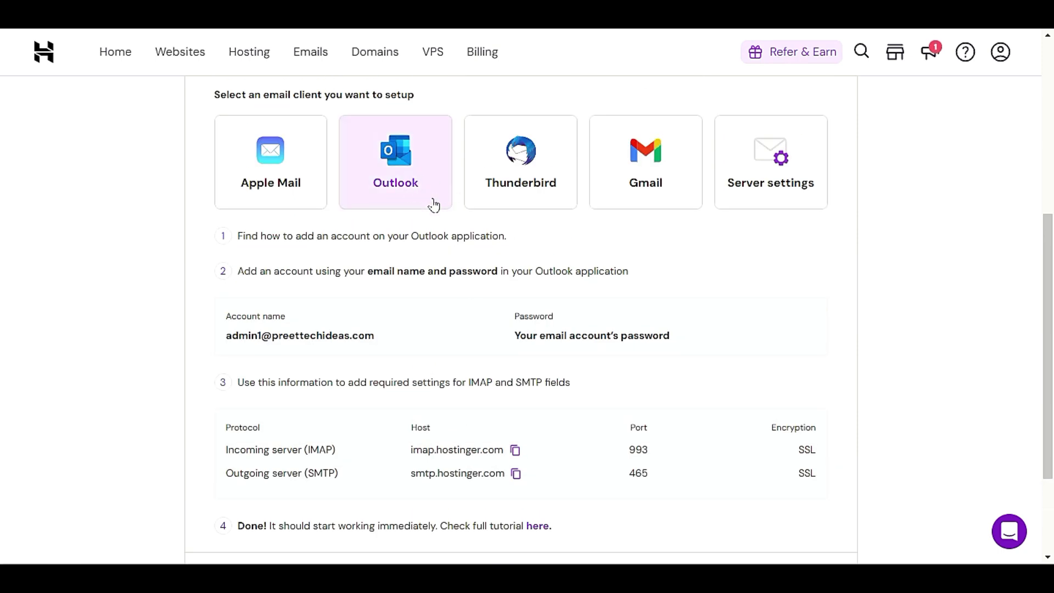
{"action": "left_click", "coordinate": [630, 163]}
{"action": "left_click", "coordinate": [226, 211]}
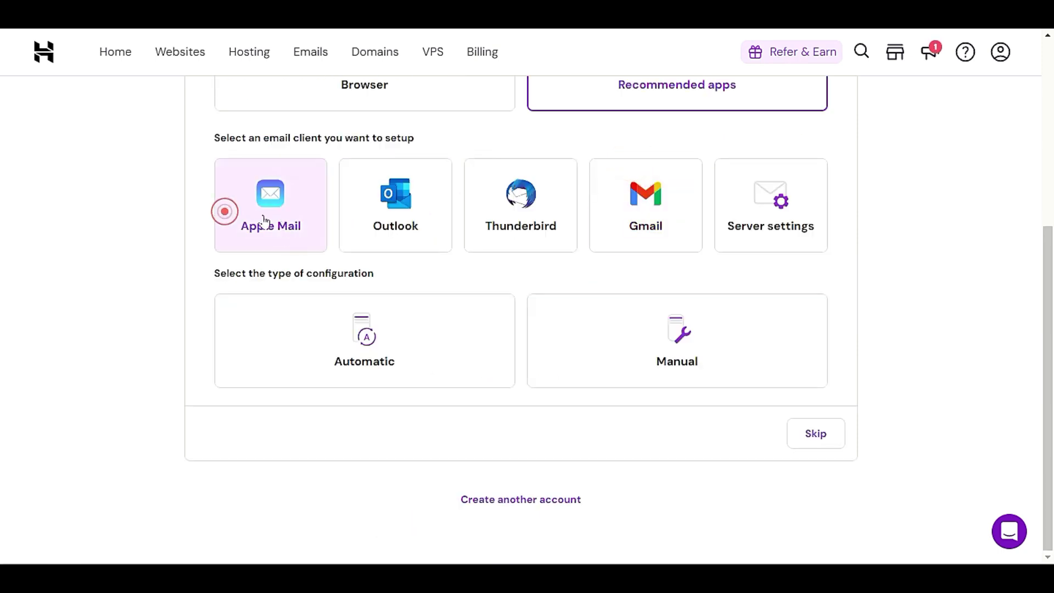
{"action": "left_click", "coordinate": [568, 233]}
{"action": "left_click", "coordinate": [647, 186]}
{"action": "left_click", "coordinate": [302, 236]}
Step: Return to the Outlook server settings and launch the Outlook desktop app
{"action": "left_click", "coordinate": [367, 220]}
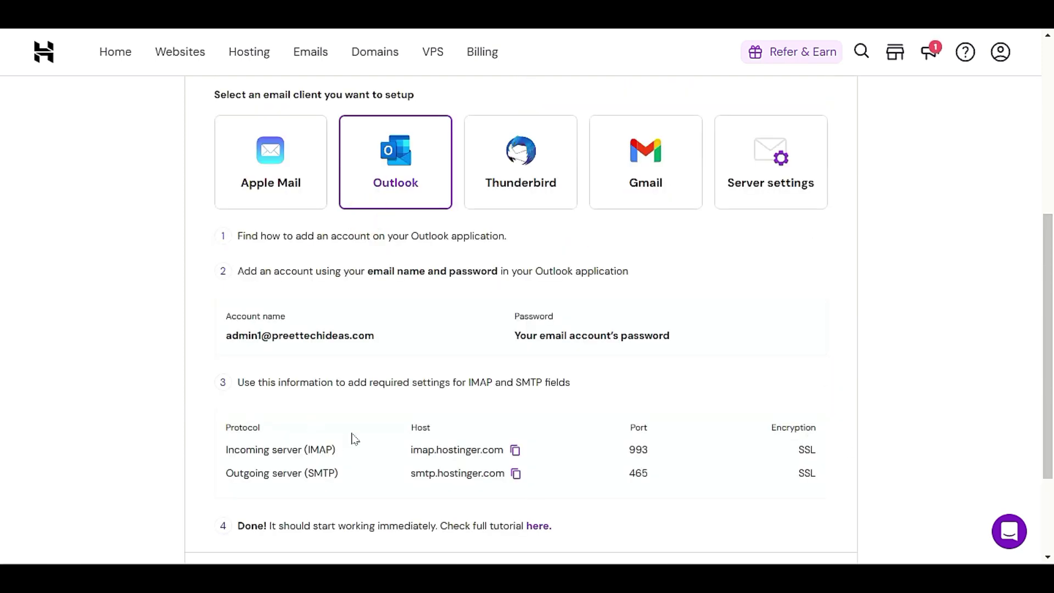
{"action": "scroll", "coordinate": [294, 443], "scroll_direction": "down", "scroll_amount": 1}
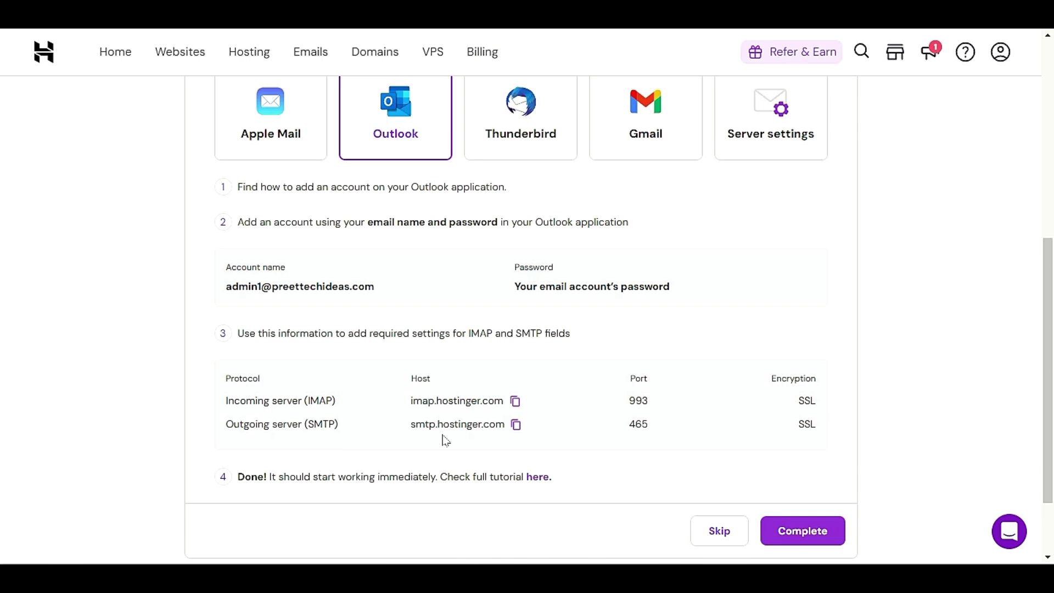
{"action": "left_click", "coordinate": [439, 560]}
Step: Move the Outlook window into view and dismiss the other account's sign-in prompt
{"action": "left_click_drag", "start_coordinate": [444, 30], "coordinate": [699, 125]}
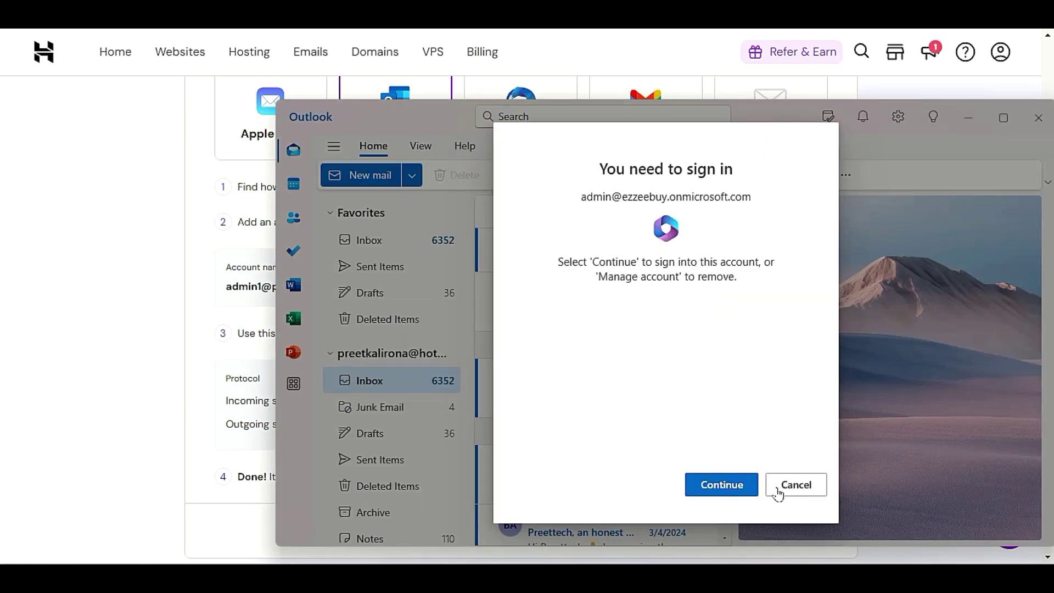
{"action": "left_click", "coordinate": [778, 491]}
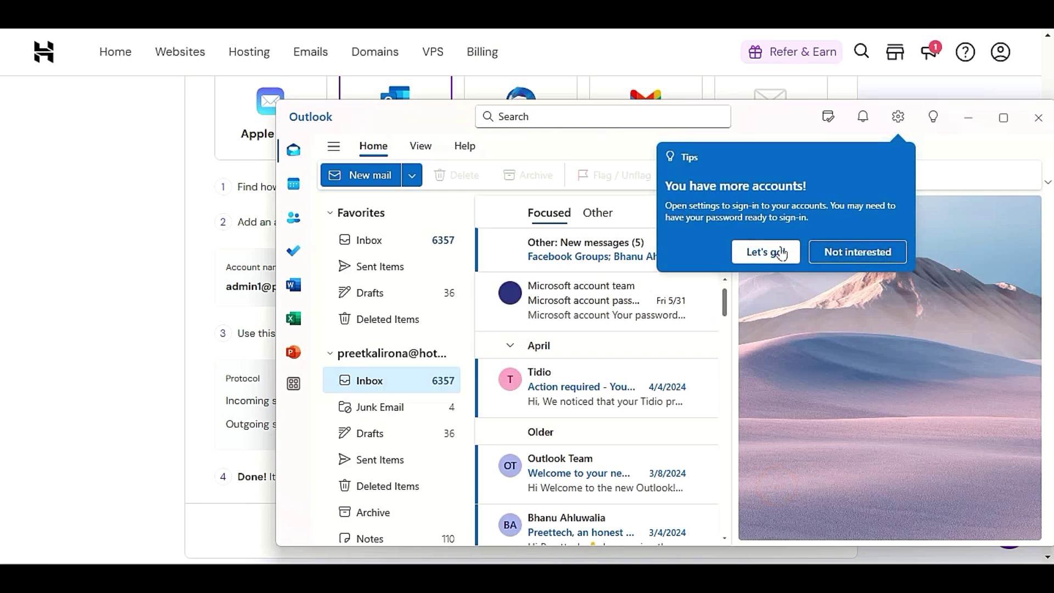
{"action": "left_click", "coordinate": [897, 118]}
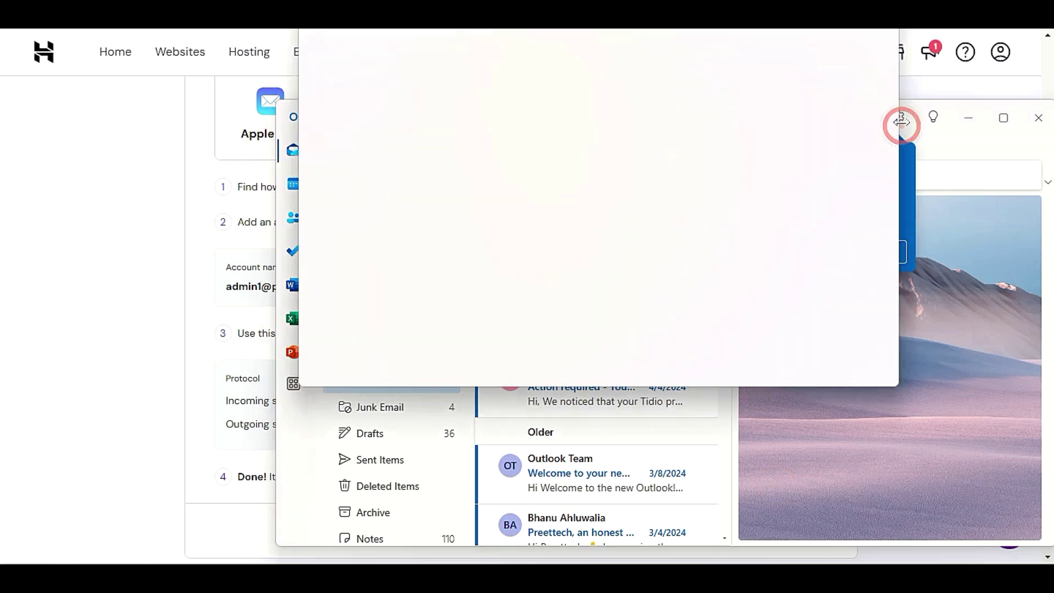
{"action": "key", "text": "Escape"}
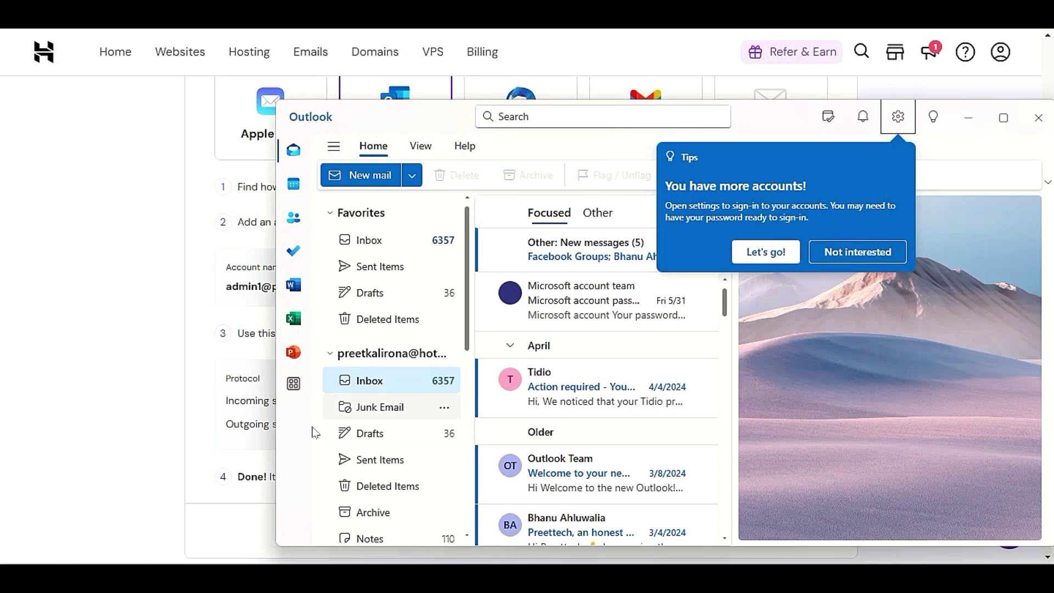
{"action": "left_click_drag", "start_coordinate": [443, 131], "coordinate": [355, 78]}
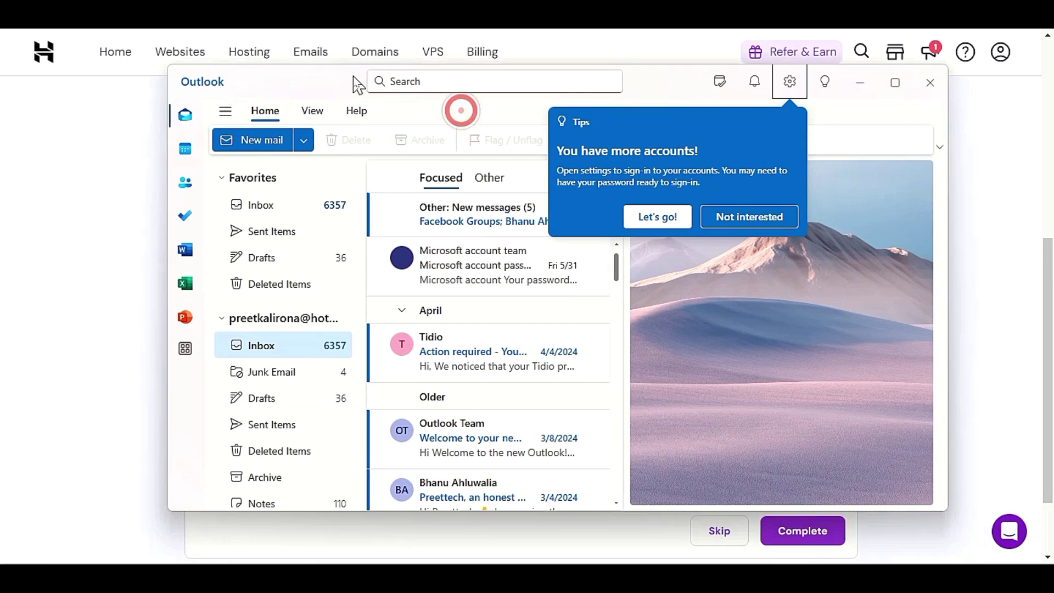
Step: In Outlook Settings > Accounts > Email accounts, start Add account and check Suggested accounts
{"action": "left_click", "coordinate": [789, 82]}
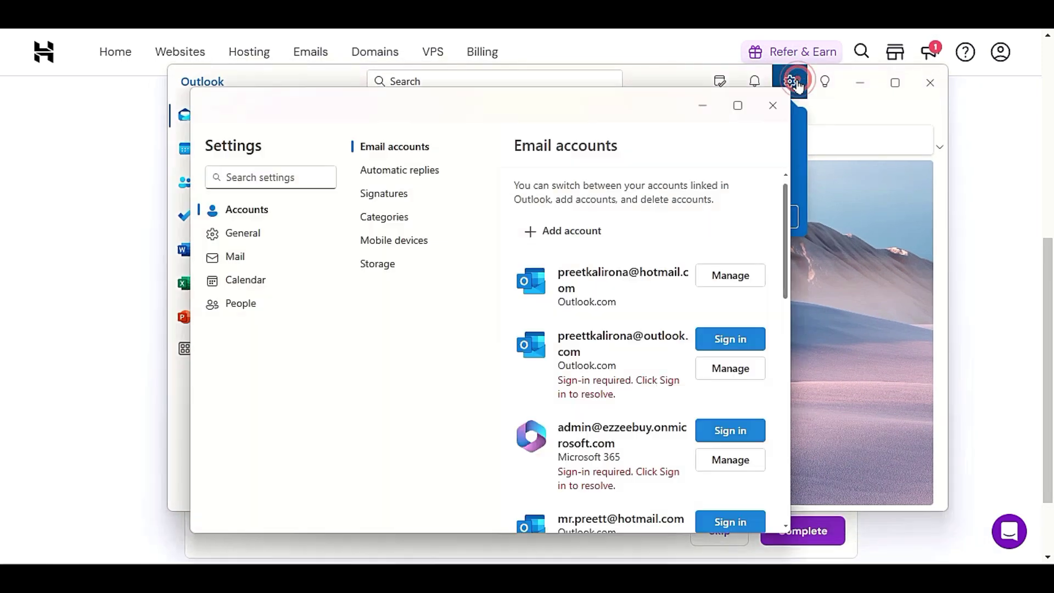
{"action": "left_click", "coordinate": [245, 207]}
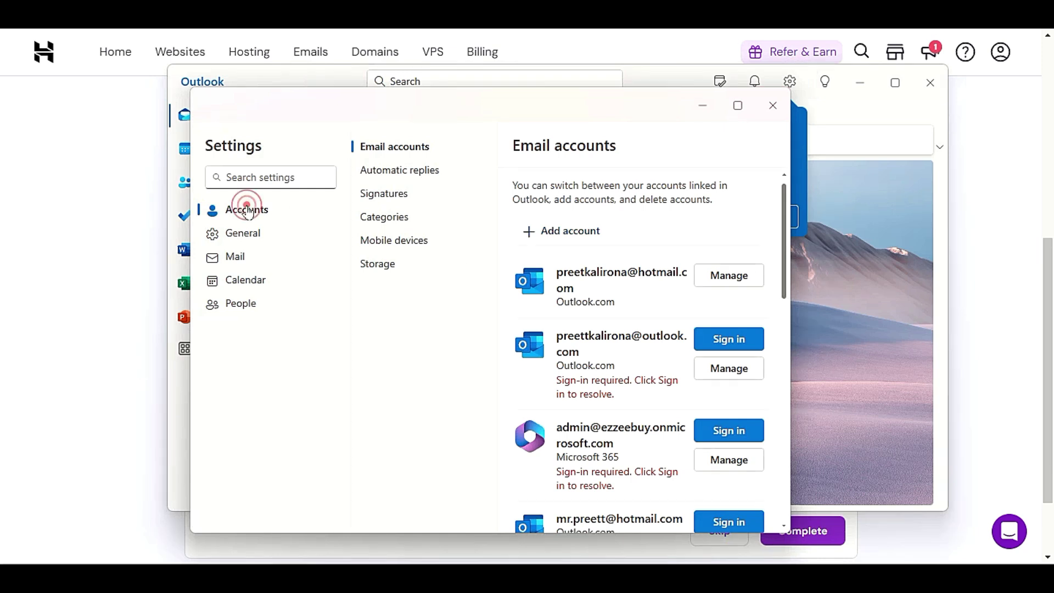
{"action": "scroll", "coordinate": [640, 372], "scroll_direction": "down", "scroll_amount": 2}
{"action": "scroll", "coordinate": [640, 372], "scroll_direction": "up", "scroll_amount": 2}
{"action": "left_click", "coordinate": [550, 231]}
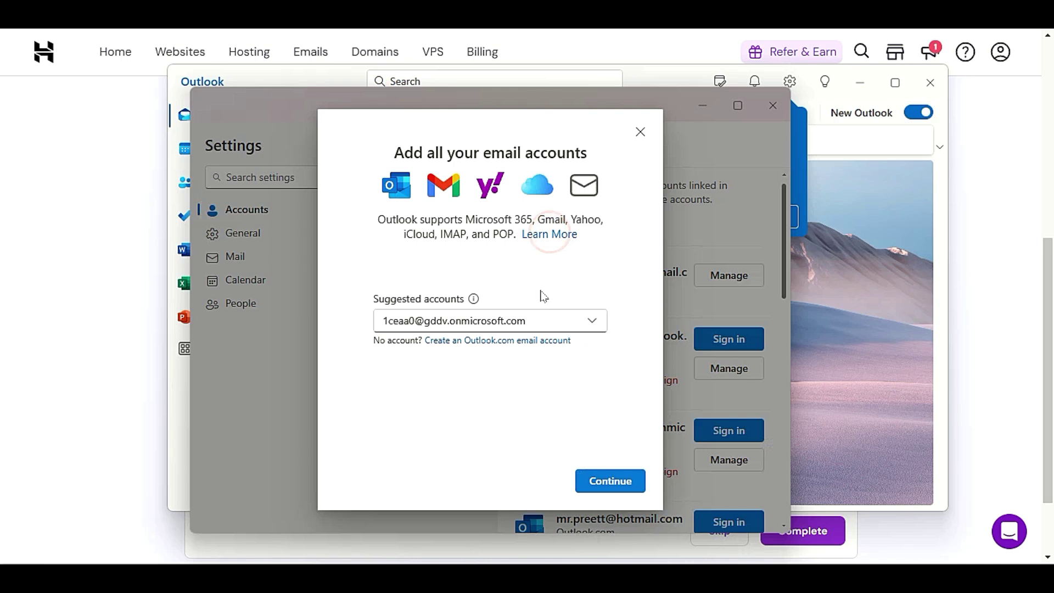
{"action": "left_click", "coordinate": [541, 327]}
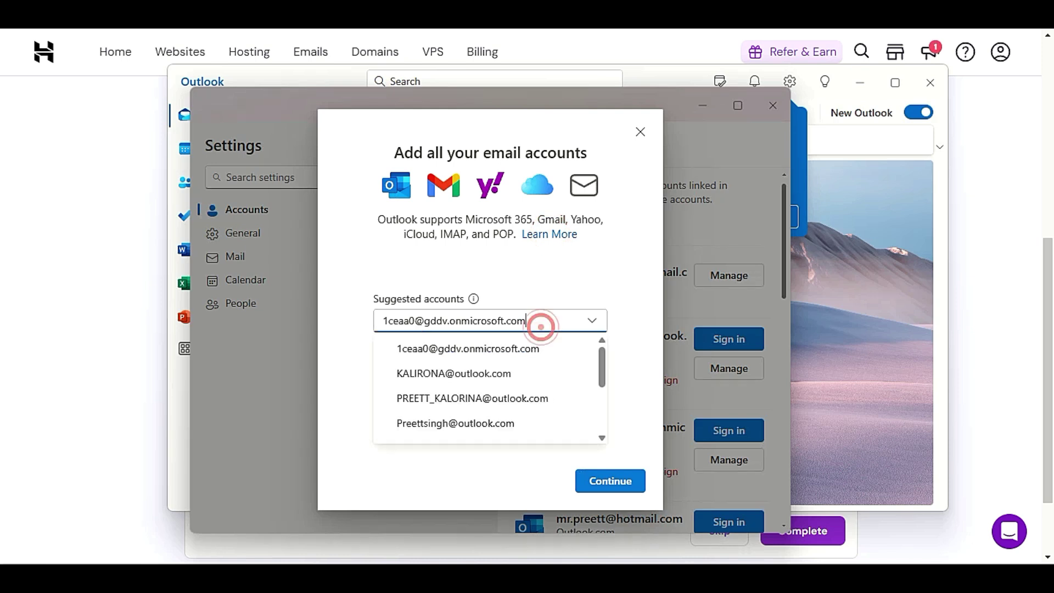
{"action": "left_click", "coordinate": [579, 279]}
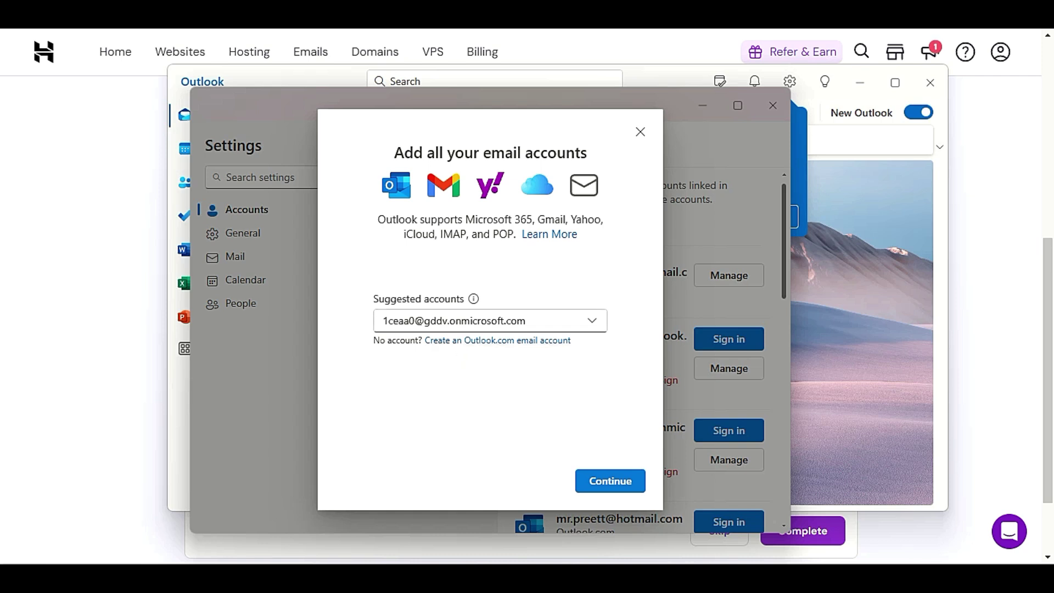
Step: Close the add-account dialog, restart Add account and select the address field
{"action": "left_click", "coordinate": [494, 320]}
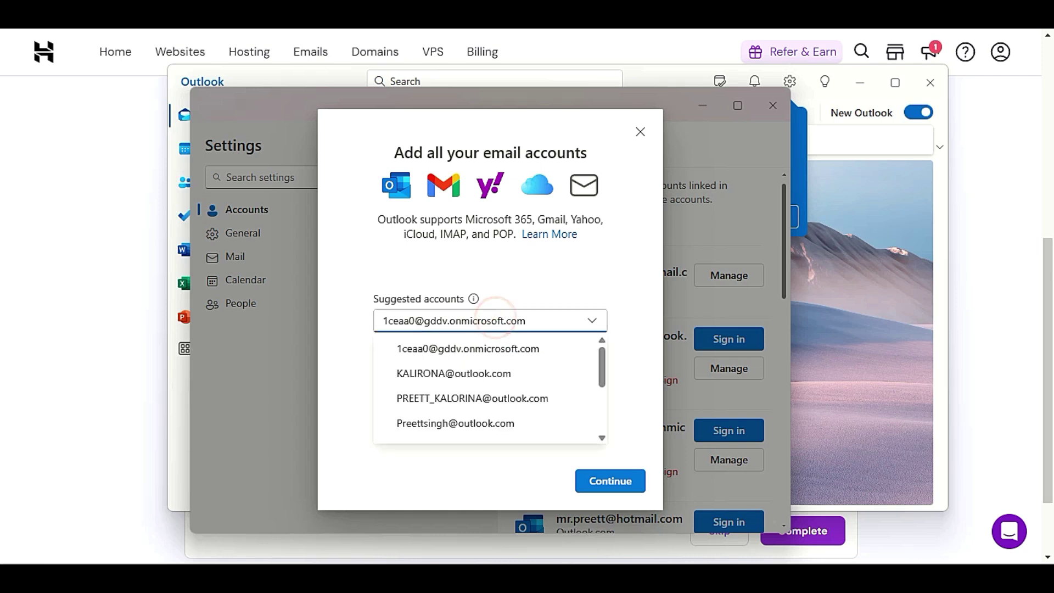
{"action": "scroll", "coordinate": [511, 406], "scroll_direction": "down", "scroll_amount": 3}
{"action": "left_click", "coordinate": [584, 273]}
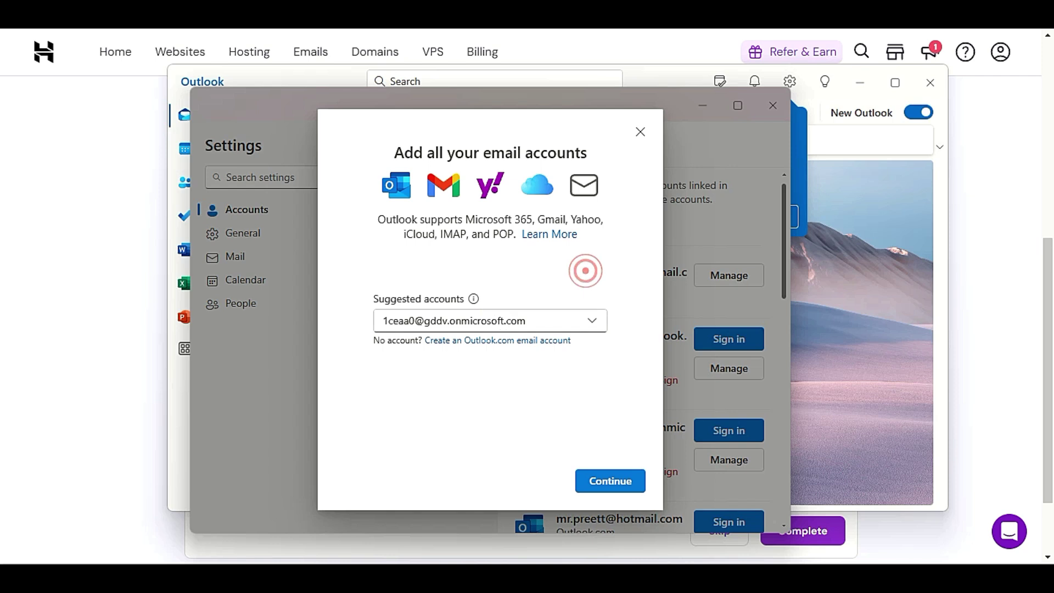
{"action": "left_click", "coordinate": [639, 131]}
{"action": "scroll", "coordinate": [593, 433], "scroll_direction": "down", "scroll_amount": 10}
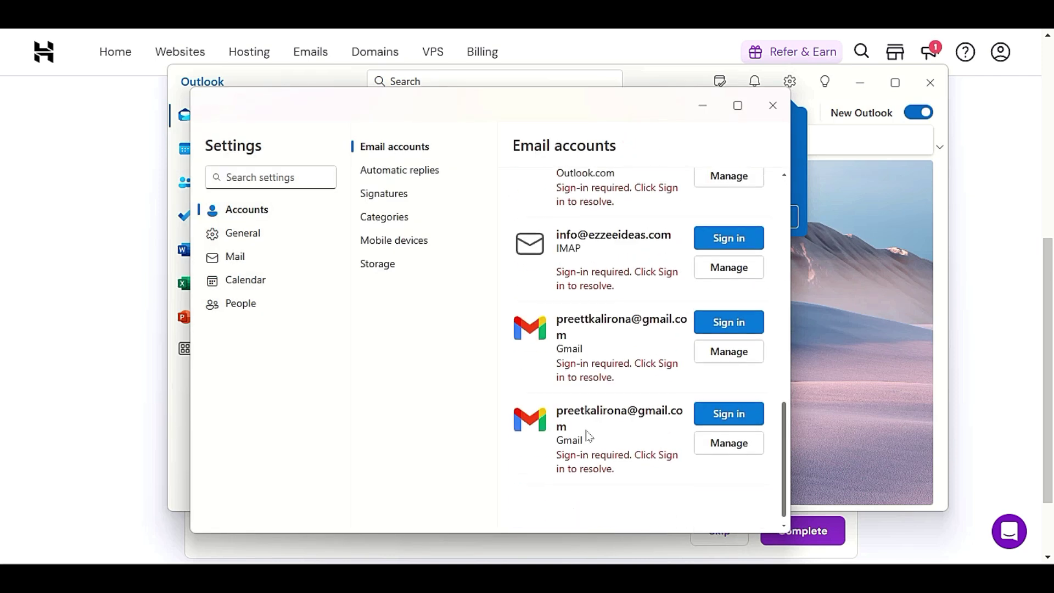
{"action": "scroll", "coordinate": [588, 436], "scroll_direction": "up", "scroll_amount": 2}
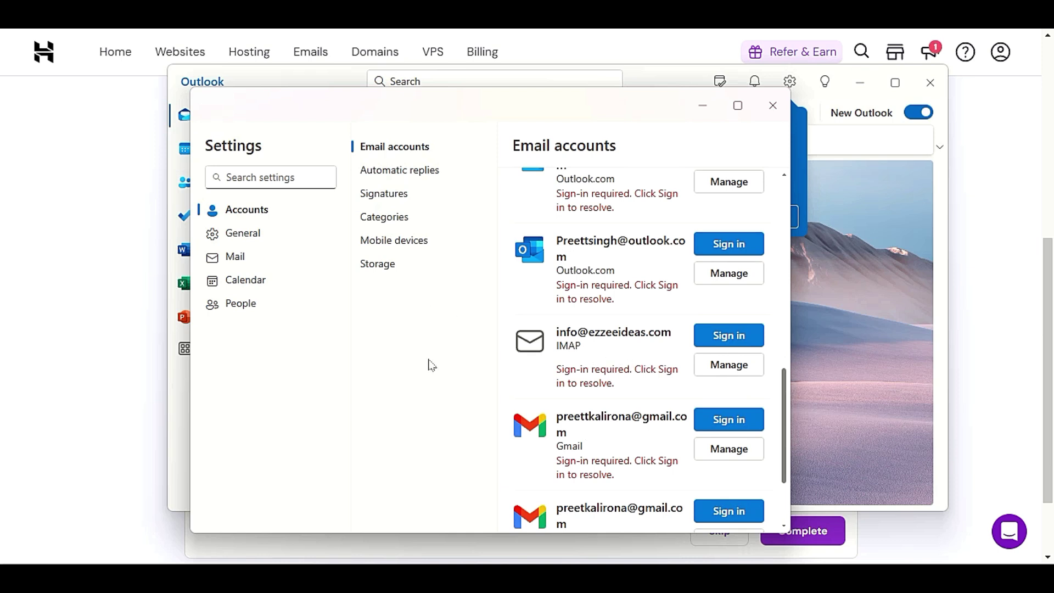
{"action": "scroll", "coordinate": [653, 343], "scroll_direction": "up", "scroll_amount": 8}
{"action": "left_click", "coordinate": [566, 229]}
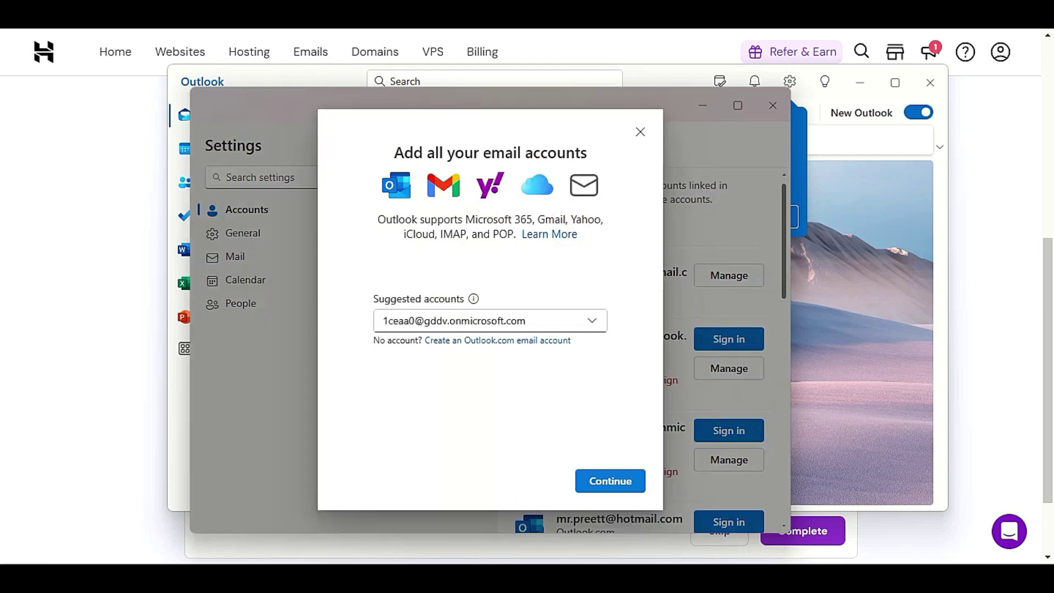
{"action": "left_click", "coordinate": [546, 316]}
Step: Type 'dfdfdf' in the account field, then select the new address on hPanel's Outlook setup page
{"action": "type", "text": "dfdfdf"}
{"action": "left_click_drag", "start_coordinate": [348, 329], "coordinate": [416, 323]}
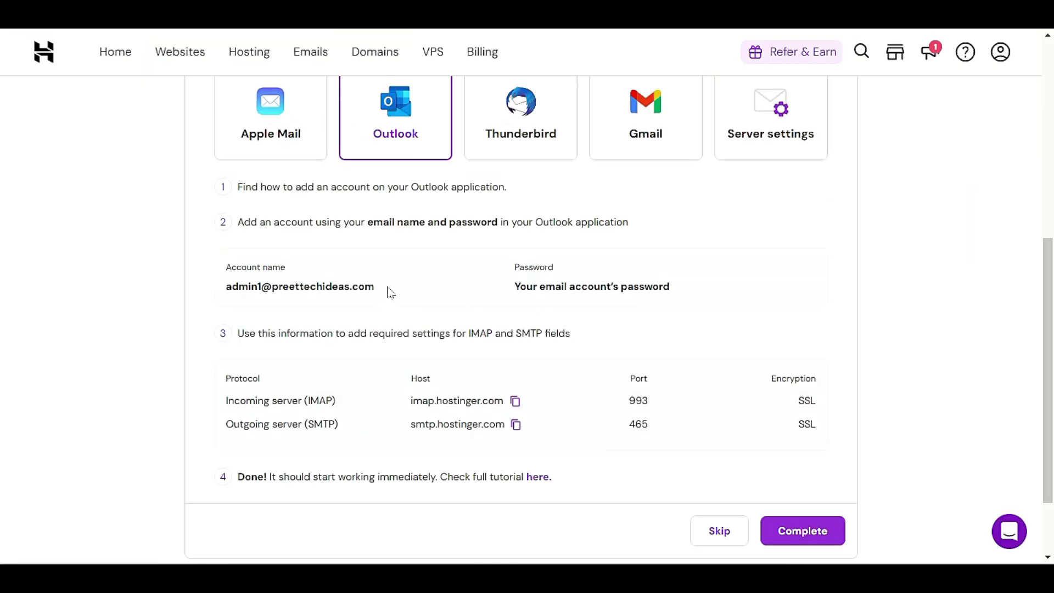
{"action": "left_click_drag", "start_coordinate": [387, 287], "coordinate": [229, 301]}
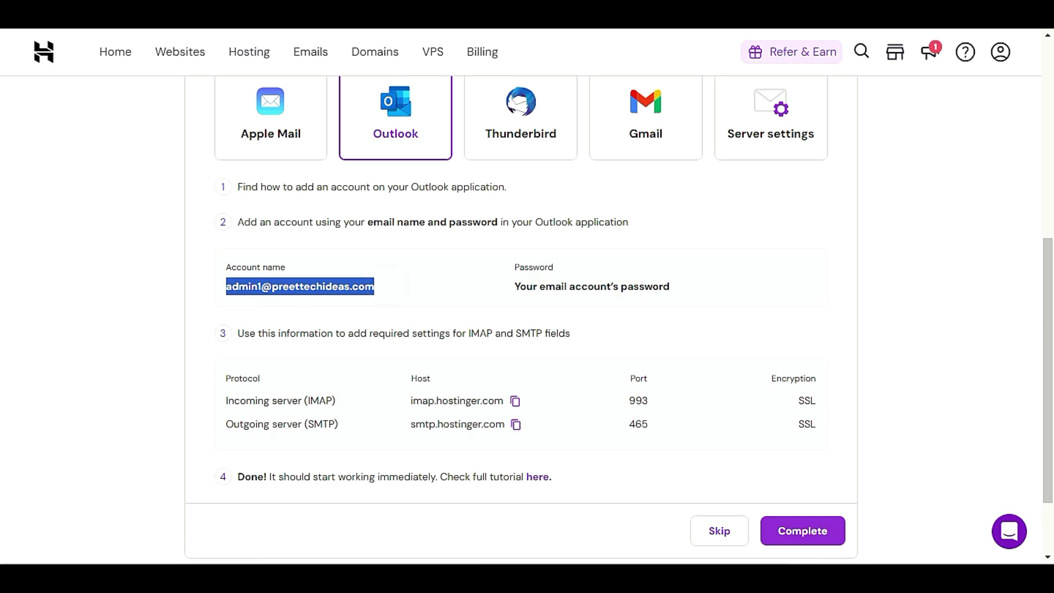
Step: Reselect the new account's Account name address and show the open Outlook window previews
{"action": "left_click", "coordinate": [306, 287]}
{"action": "left_click_drag", "start_coordinate": [384, 287], "coordinate": [236, 301]}
{"action": "key", "text": "ctrl+c"}
{"action": "left_click", "coordinate": [743, 577]}
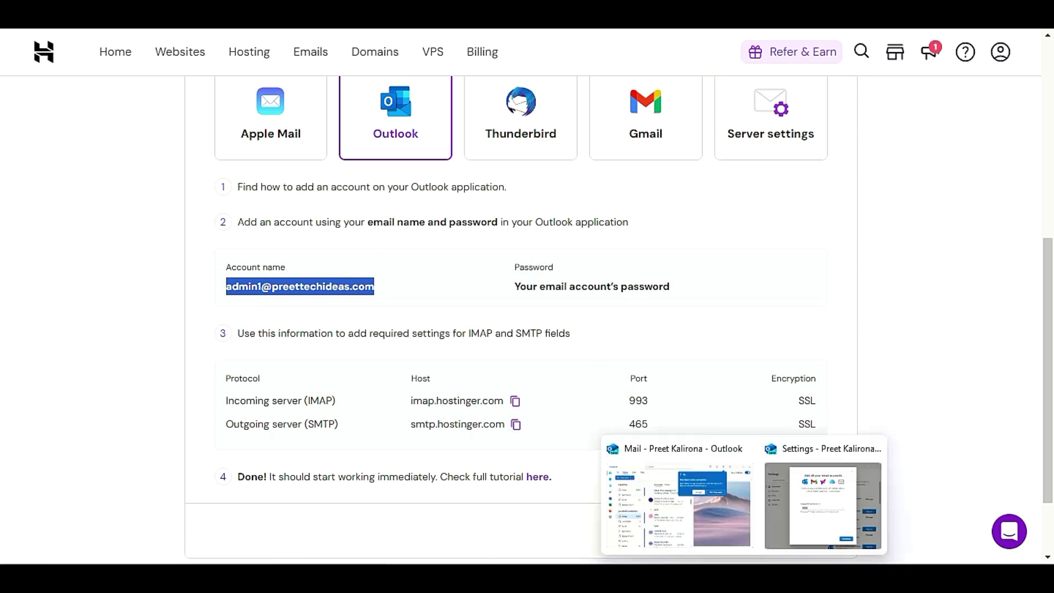
Step: Paste the new address into Outlook's add-account field, reach the provider list, then cancel and close Settings
{"action": "left_click", "coordinate": [762, 509]}
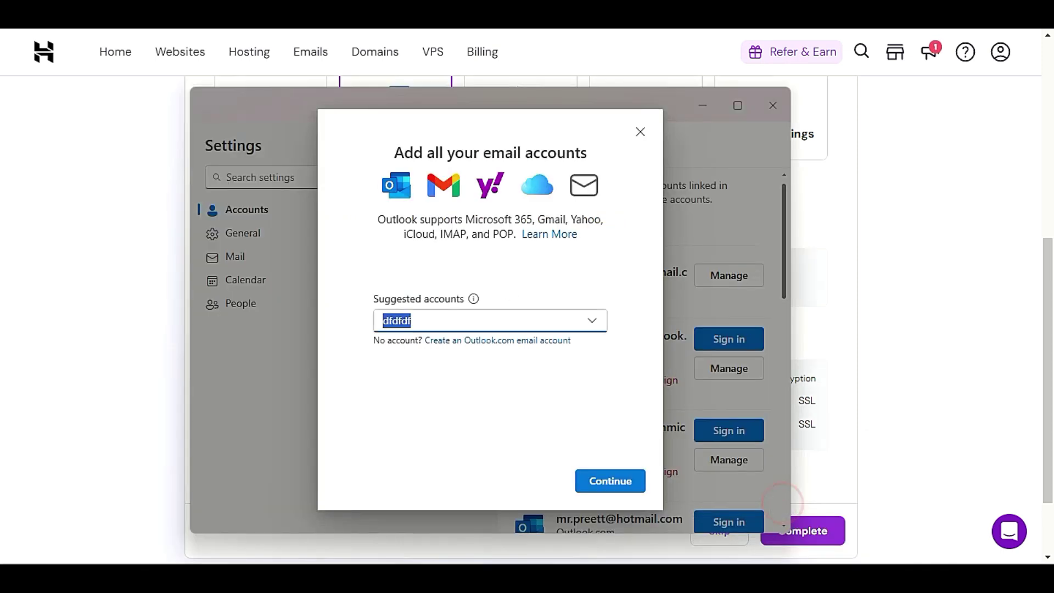
{"action": "key", "text": "ctrl+v"}
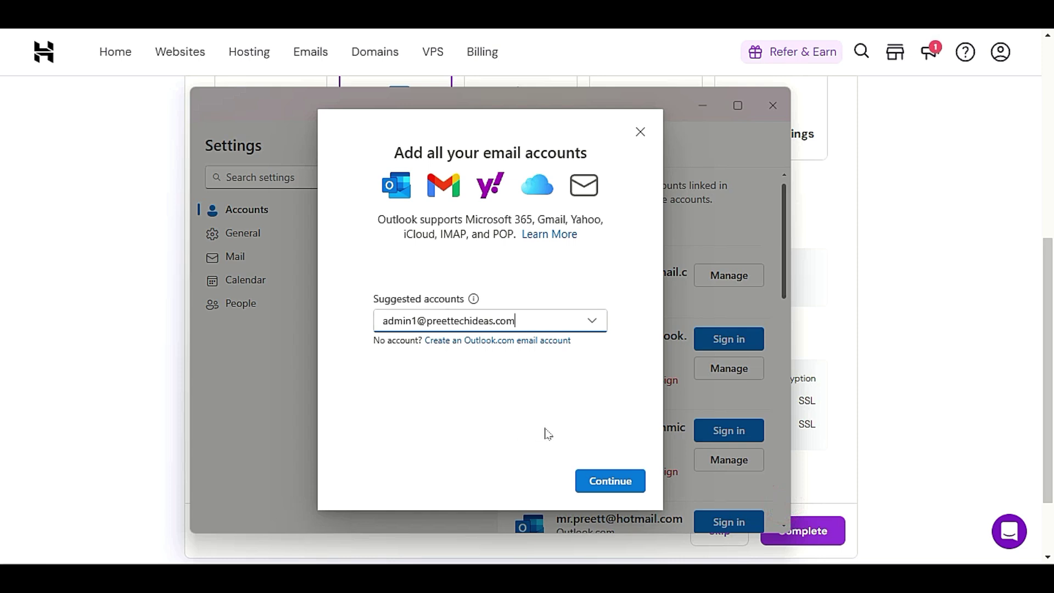
{"action": "left_click", "coordinate": [600, 480]}
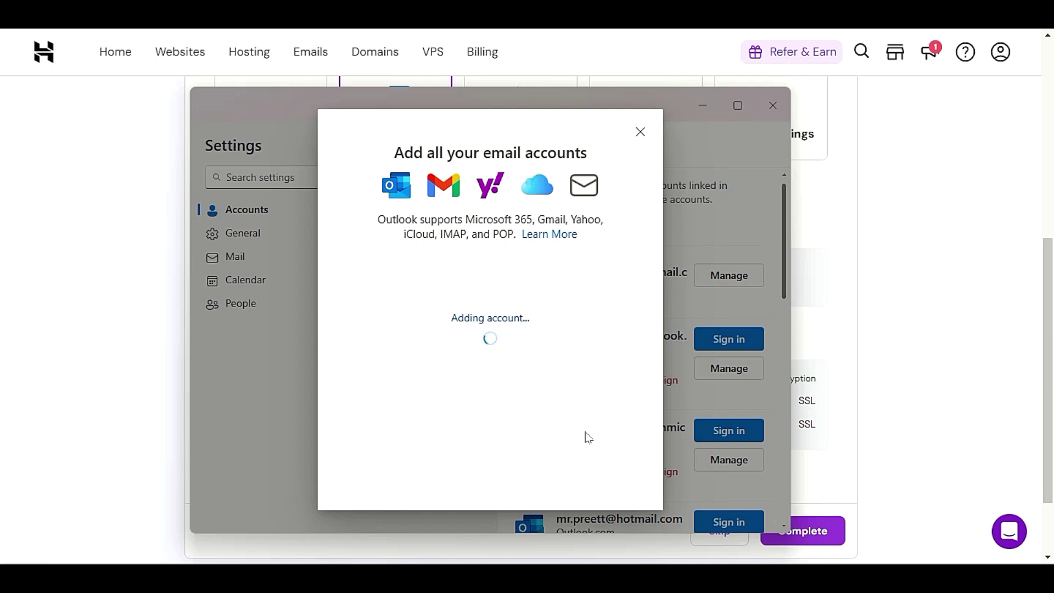
{"action": "scroll", "coordinate": [521, 302], "scroll_direction": "down", "scroll_amount": 2}
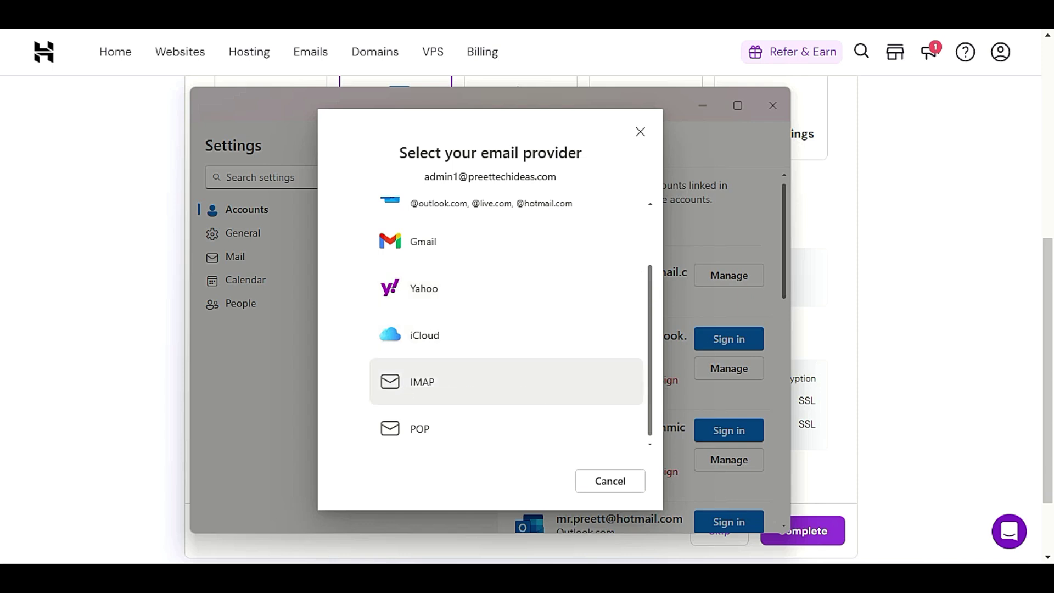
{"action": "left_click", "coordinate": [485, 432]}
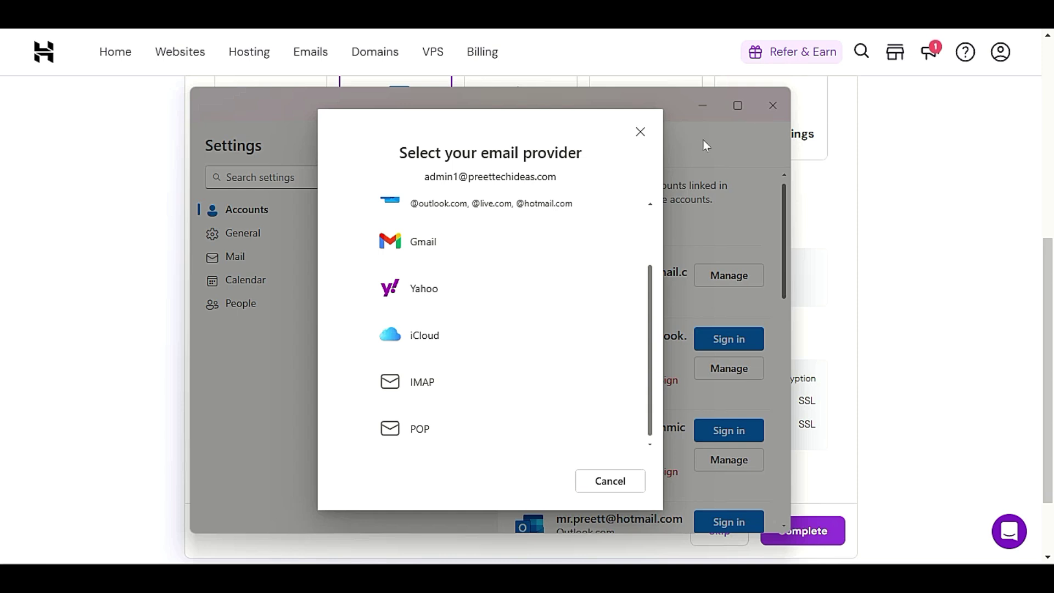
{"action": "left_click", "coordinate": [639, 136]}
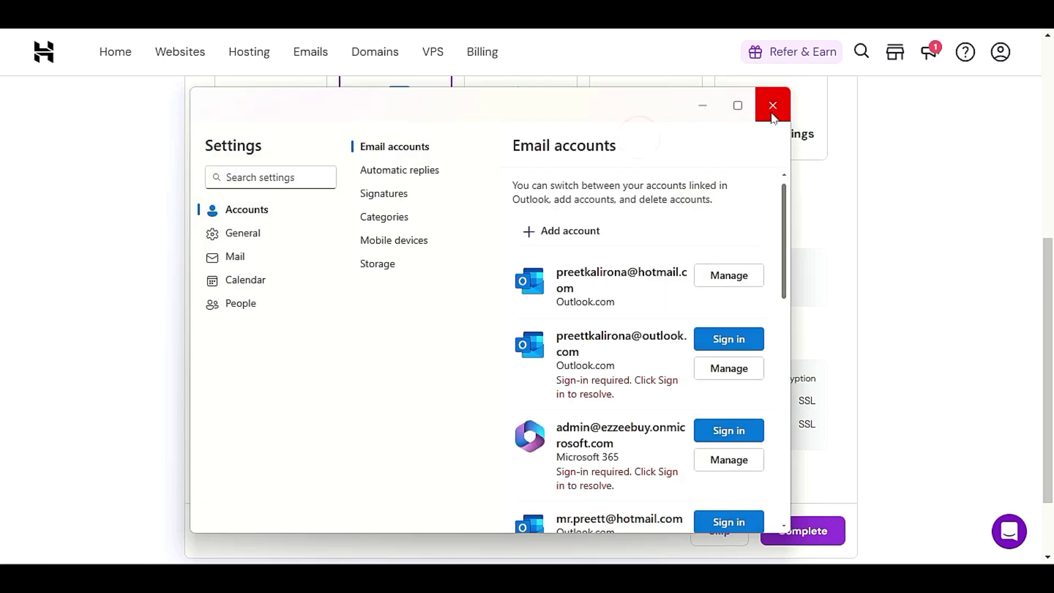
{"action": "left_click", "coordinate": [772, 107]}
{"action": "scroll", "coordinate": [203, 495], "scroll_direction": "down", "scroll_amount": 1}
Step: Highlight the IMAP and SMTP server rows and flip between the Gmail and Outlook setup tiles
{"action": "left_click_drag", "start_coordinate": [344, 352], "coordinate": [277, 353]}
{"action": "left_click_drag", "start_coordinate": [344, 375], "coordinate": [249, 378]}
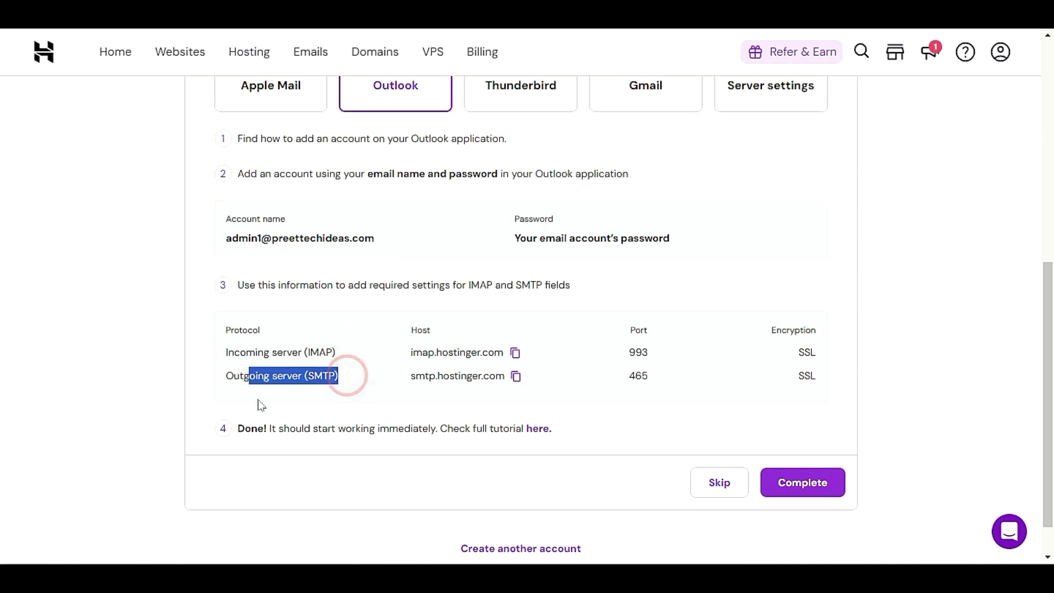
{"action": "left_click", "coordinate": [406, 406]}
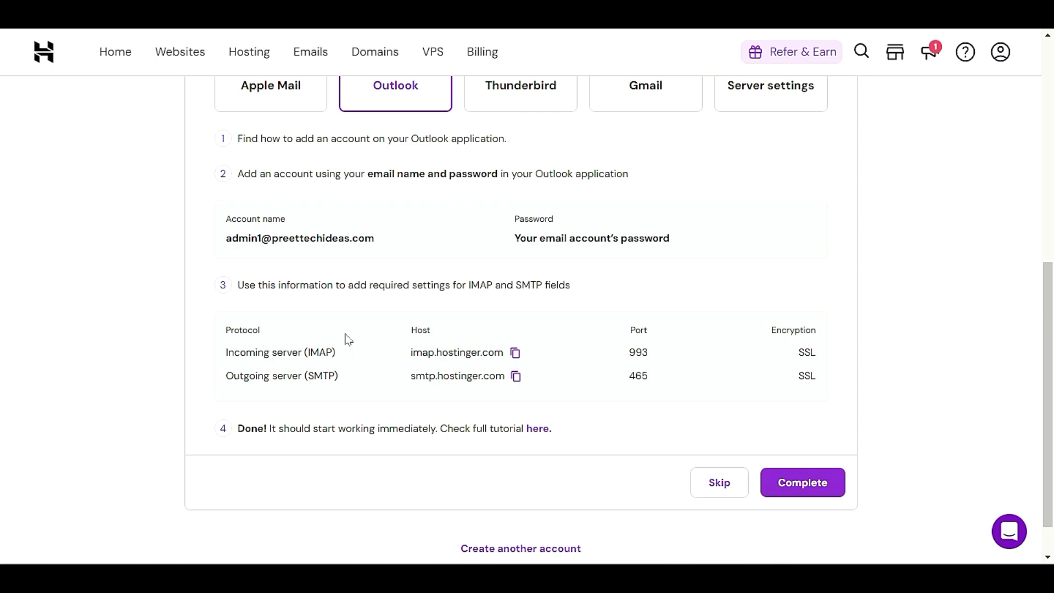
{"action": "scroll", "coordinate": [348, 339], "scroll_direction": "up", "scroll_amount": 3}
{"action": "left_click", "coordinate": [627, 233]}
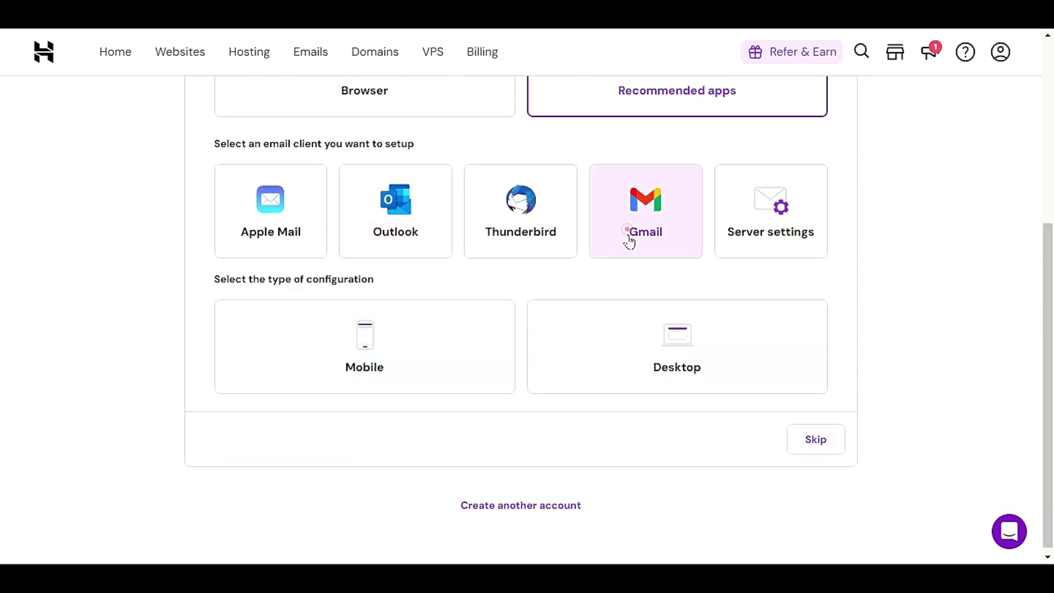
{"action": "left_click", "coordinate": [387, 229]}
{"action": "scroll", "coordinate": [648, 346], "scroll_direction": "down", "scroll_amount": 3}
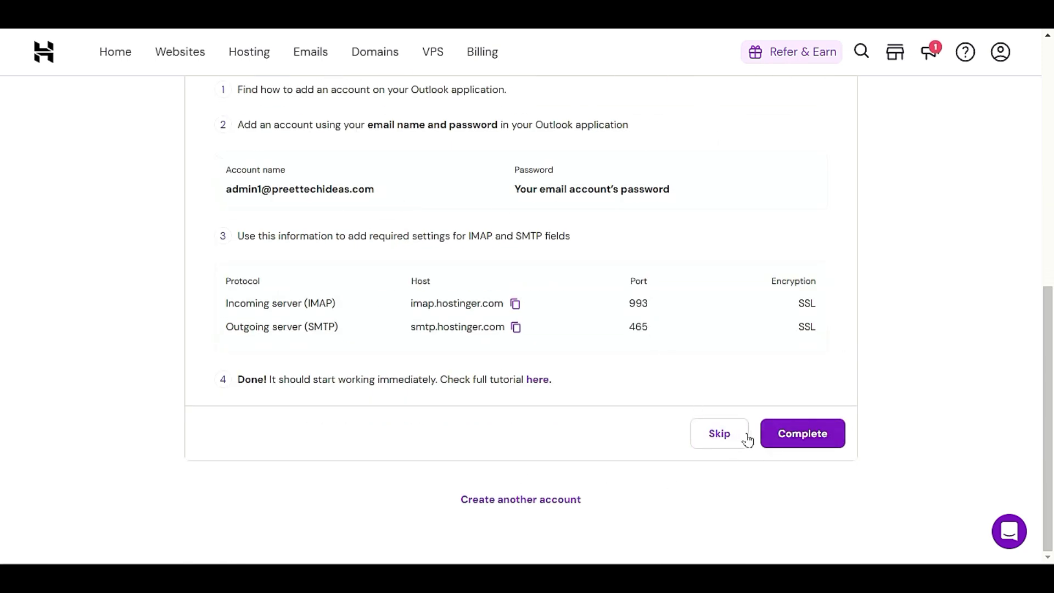
{"action": "scroll", "coordinate": [734, 437], "scroll_direction": "up", "scroll_amount": 4}
{"action": "scroll", "coordinate": [734, 437], "scroll_direction": "up", "scroll_amount": 1}
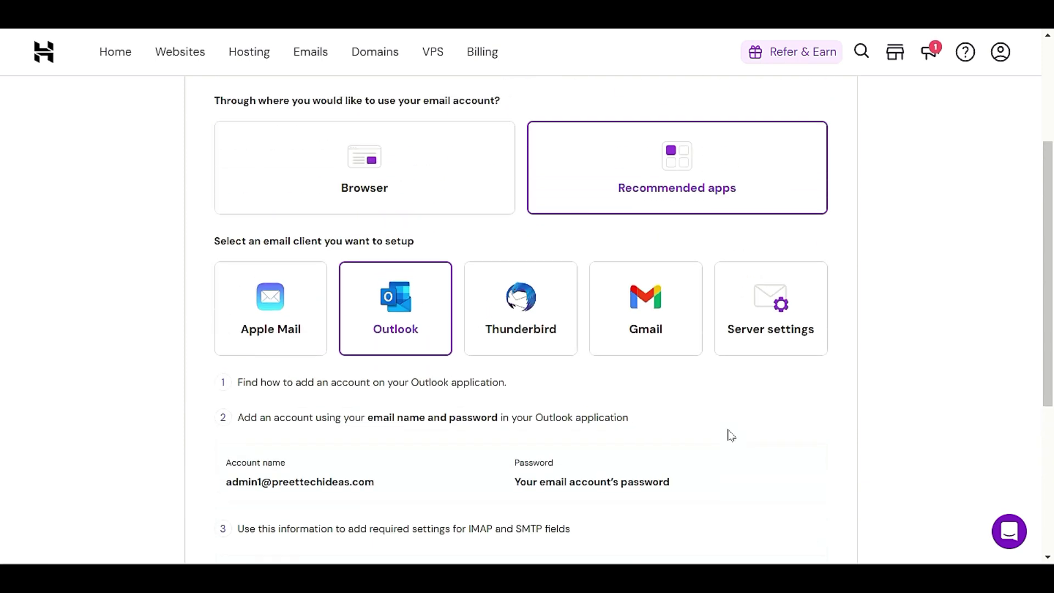
Step: View the Browser and Recommended apps options, return to Outlook, and click Complete
{"action": "left_click", "coordinate": [434, 185]}
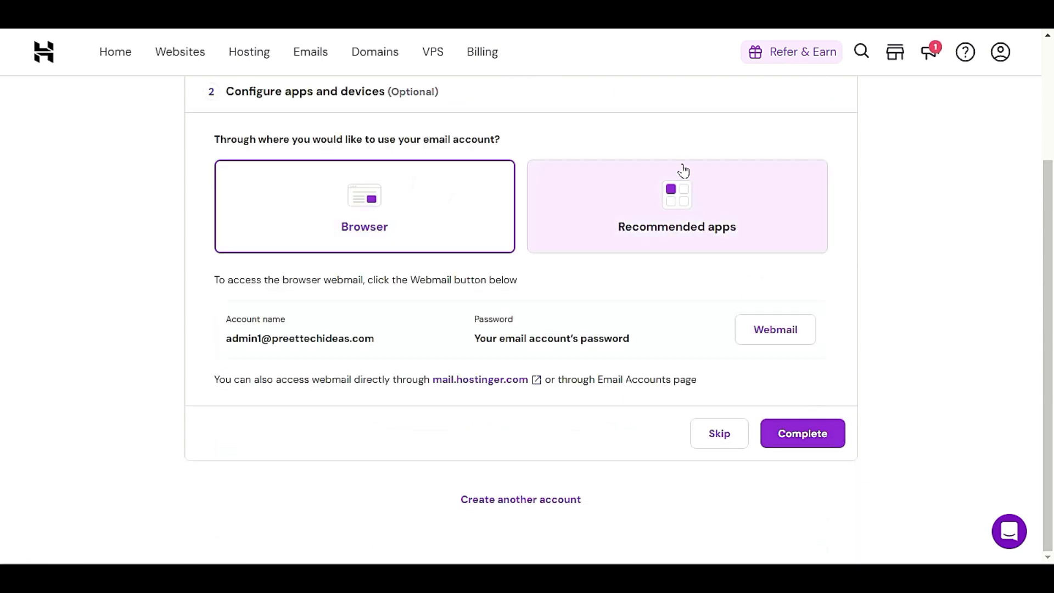
{"action": "left_click", "coordinate": [699, 214]}
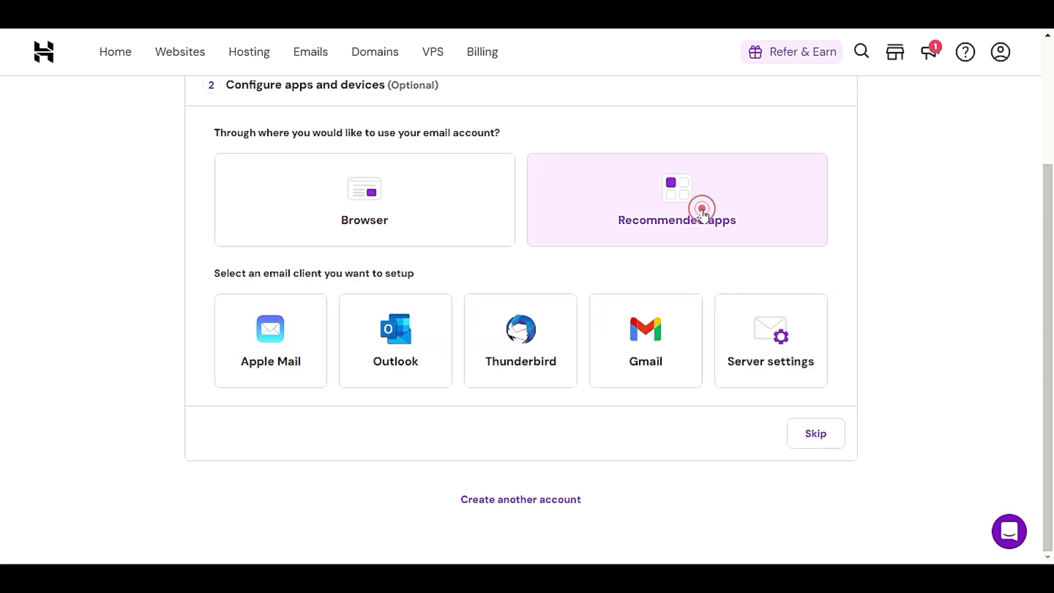
{"action": "left_click", "coordinate": [666, 318]}
{"action": "left_click", "coordinate": [372, 307]}
{"action": "scroll", "coordinate": [468, 313], "scroll_direction": "down", "scroll_amount": 5}
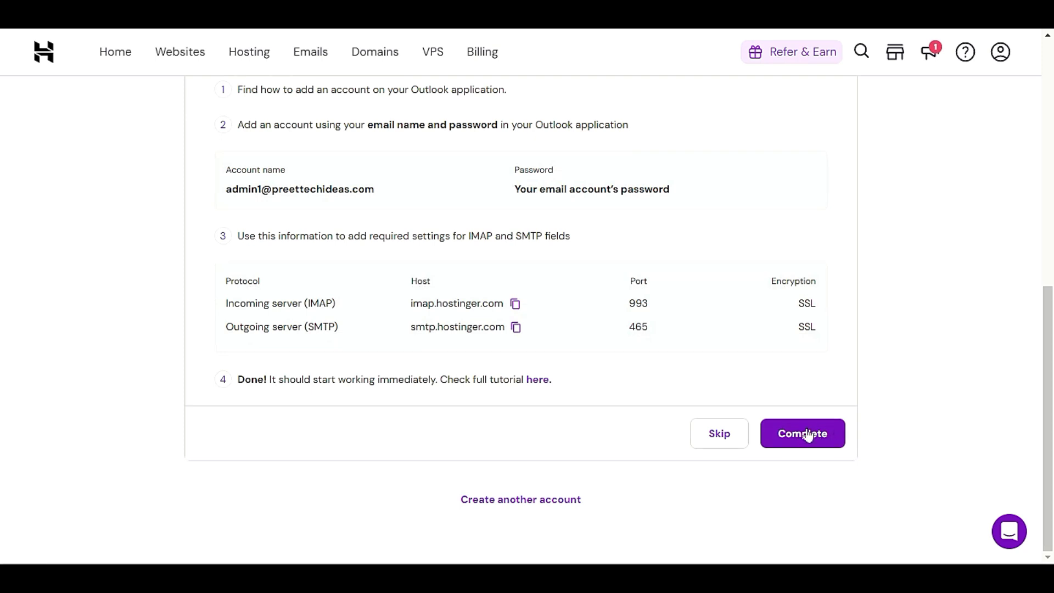
{"action": "left_click", "coordinate": [802, 434]}
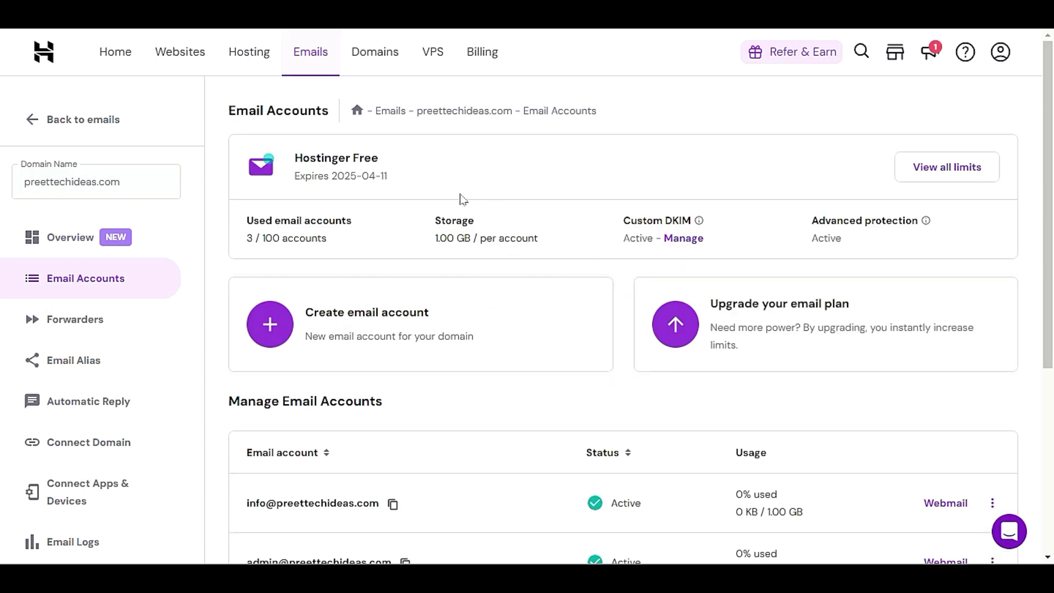
{"action": "scroll", "coordinate": [571, 410], "scroll_direction": "down", "scroll_amount": 3}
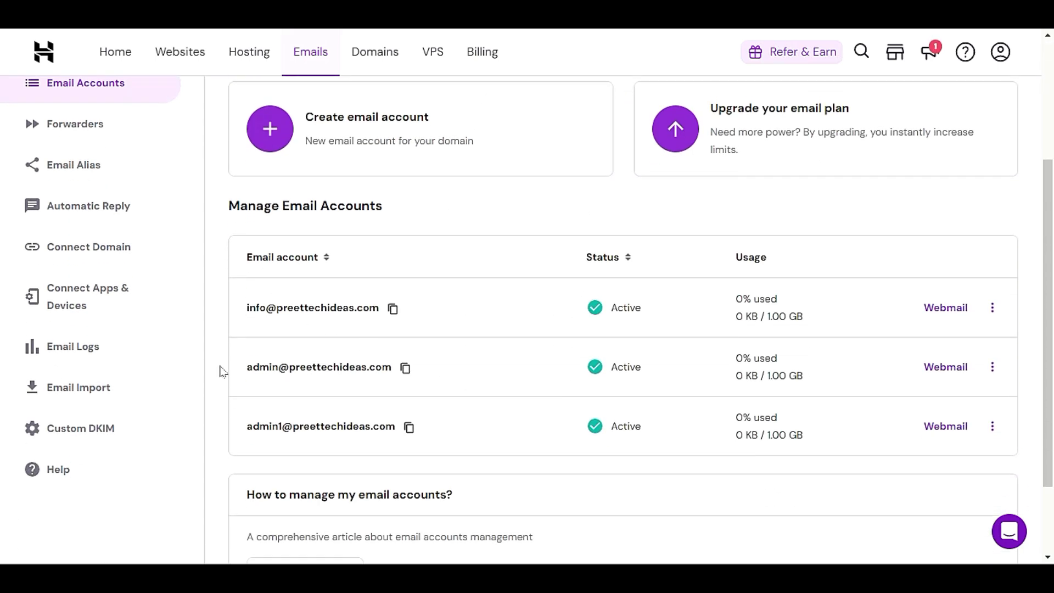
{"action": "left_click_drag", "start_coordinate": [240, 427], "coordinate": [398, 427]}
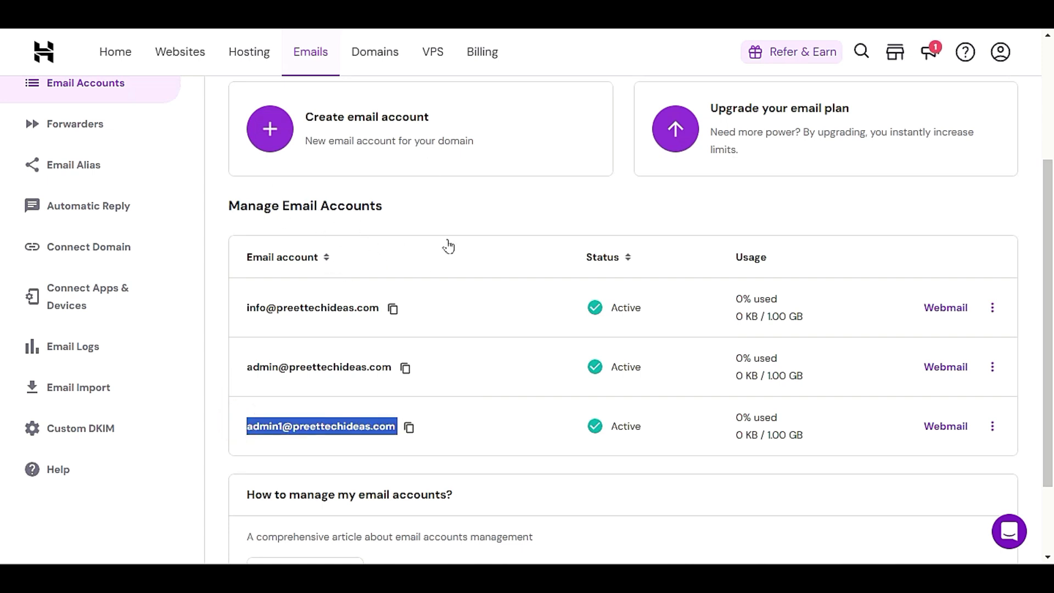
{"action": "left_click", "coordinate": [386, 225]}
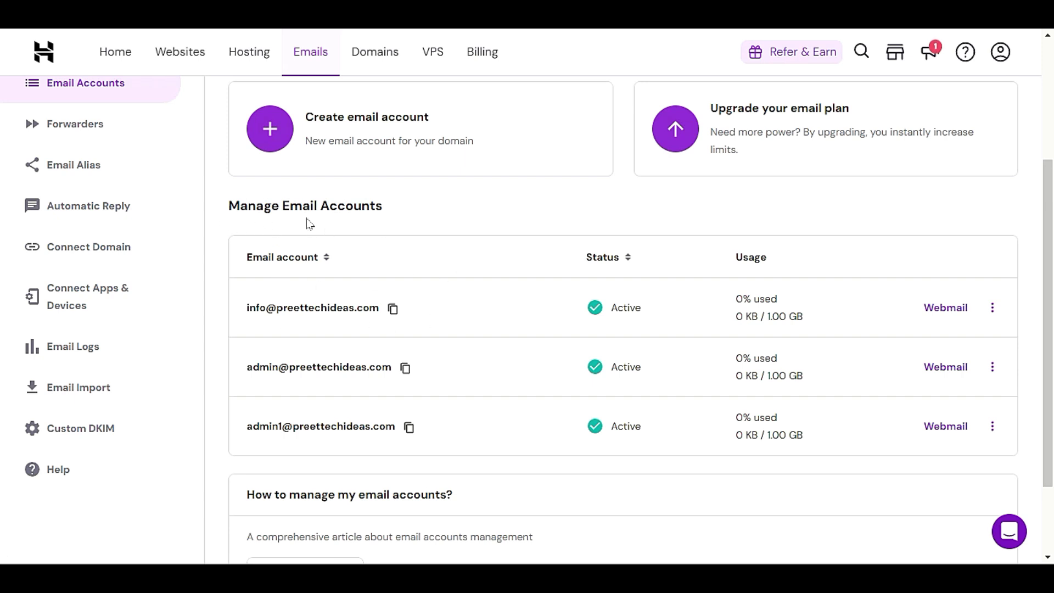
{"action": "scroll", "coordinate": [341, 236], "scroll_direction": "up", "scroll_amount": 4}
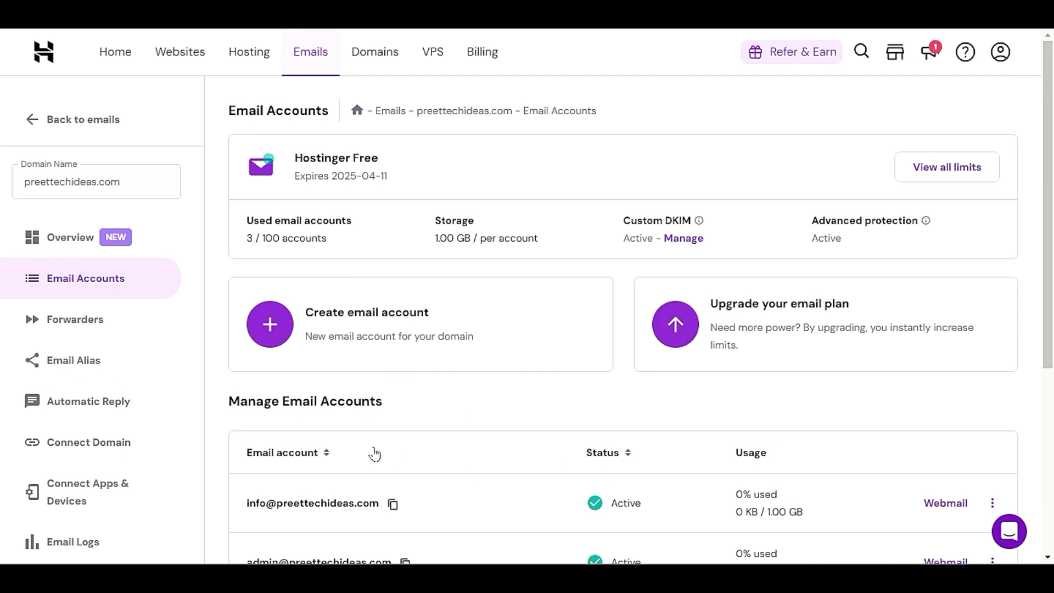
{"action": "left_click", "coordinate": [312, 50]}
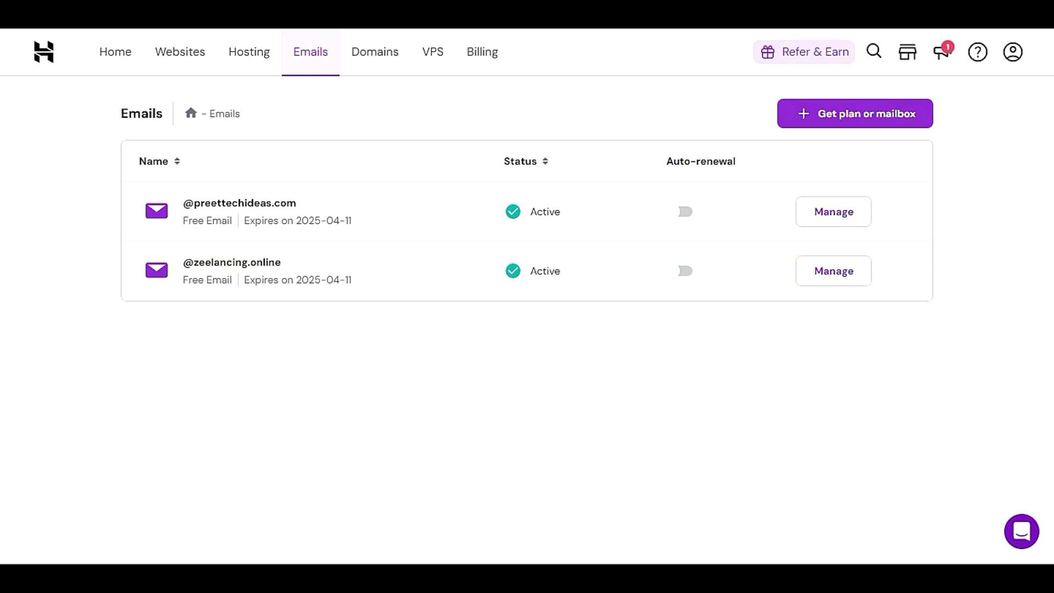
{"action": "left_click", "coordinate": [855, 219]}
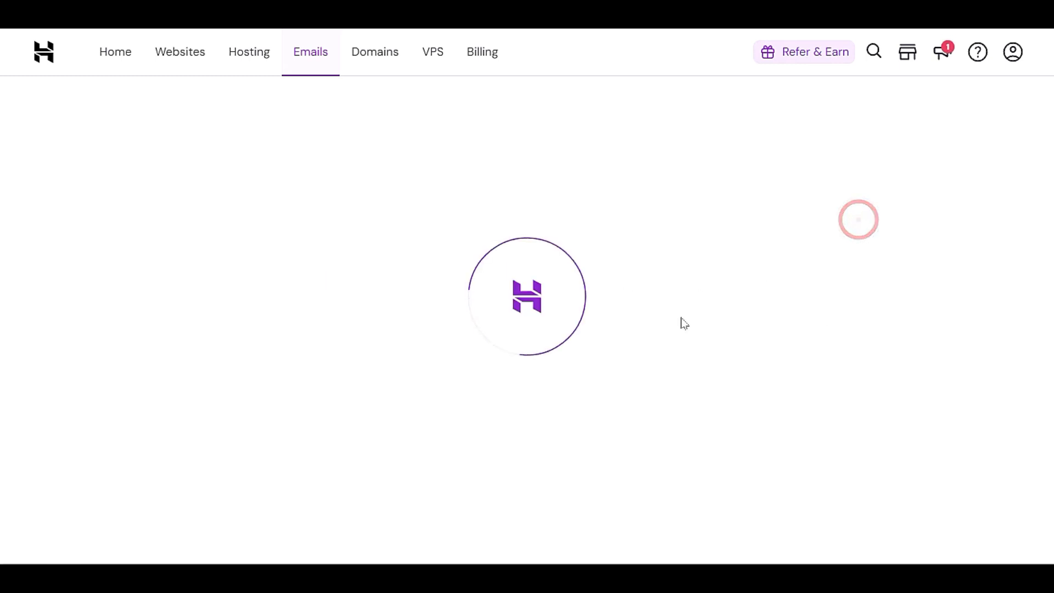
{"action": "scroll", "coordinate": [513, 352], "scroll_direction": "down", "scroll_amount": 4}
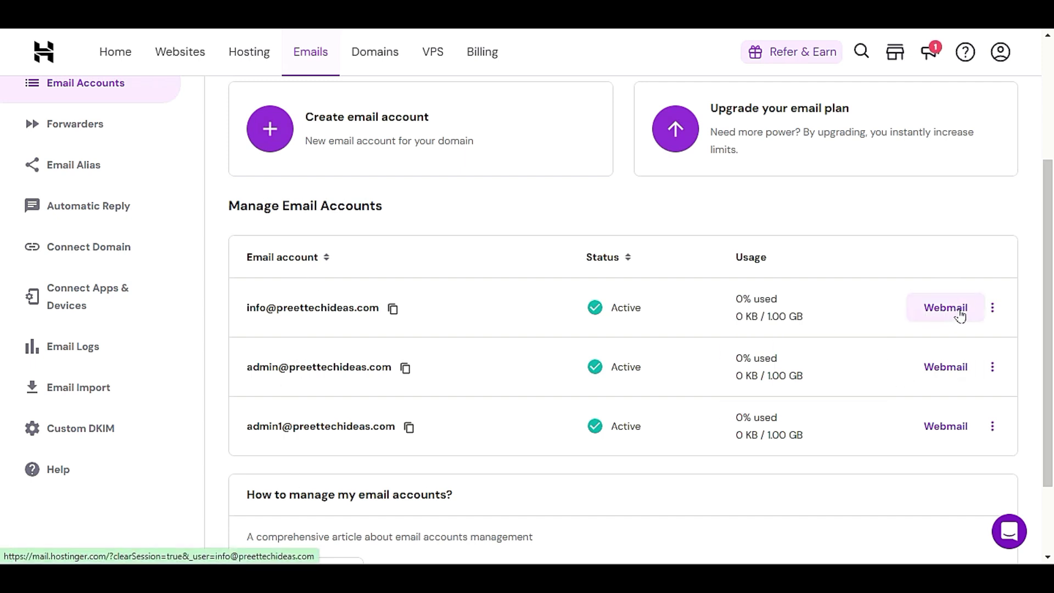
{"action": "left_click", "coordinate": [944, 424]}
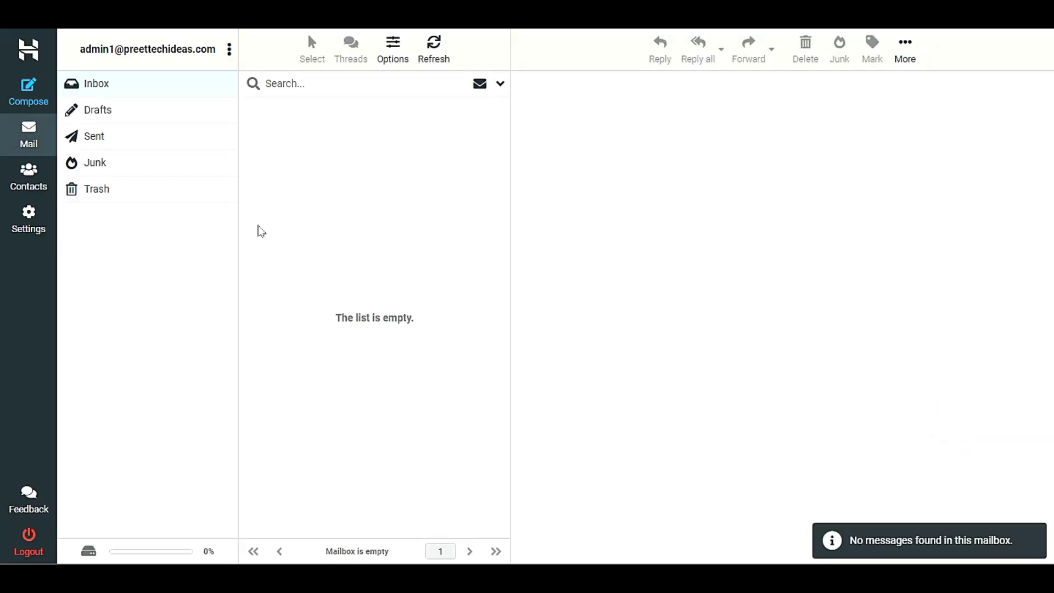
{"action": "key", "text": "ctrl+w"}
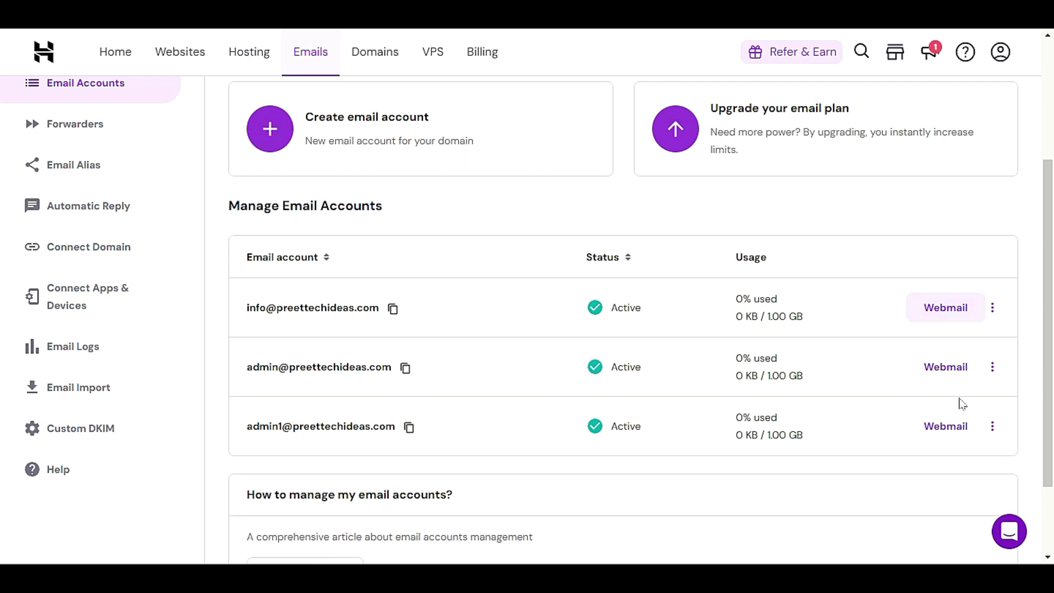
Step: Scroll the Email Accounts page and open Forwarders from the sidebar
{"action": "scroll", "coordinate": [913, 425], "scroll_direction": "down", "scroll_amount": 2}
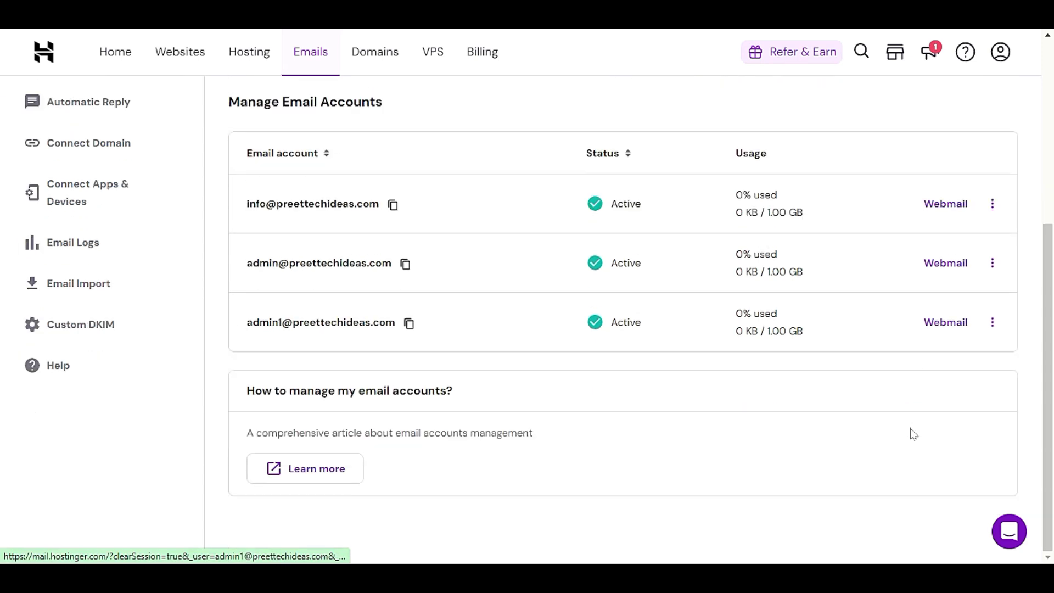
{"action": "scroll", "coordinate": [176, 357], "scroll_direction": "up", "scroll_amount": 4}
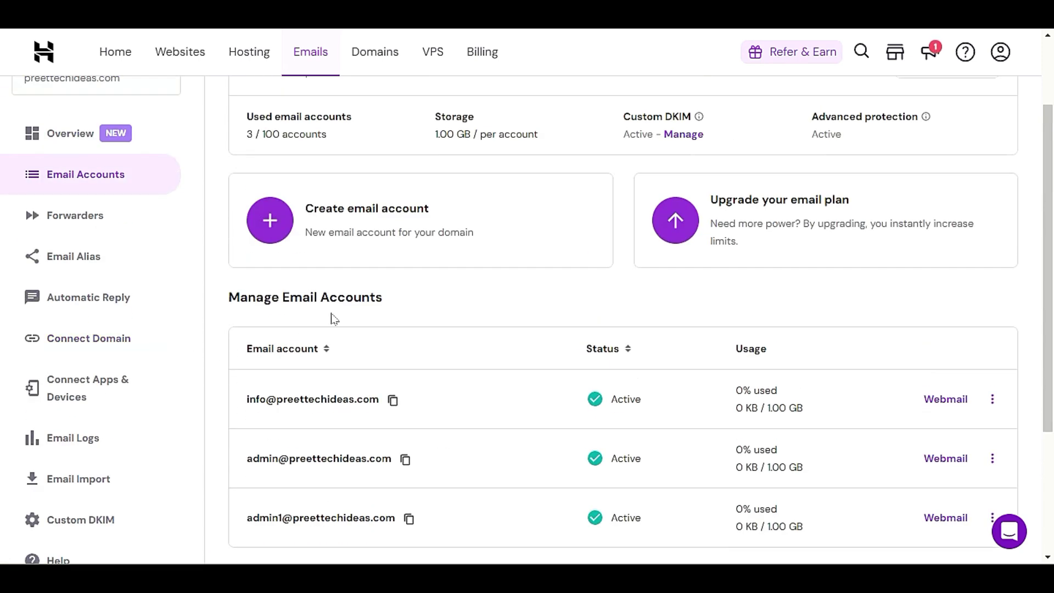
{"action": "scroll", "coordinate": [332, 318], "scroll_direction": "up", "scroll_amount": 2}
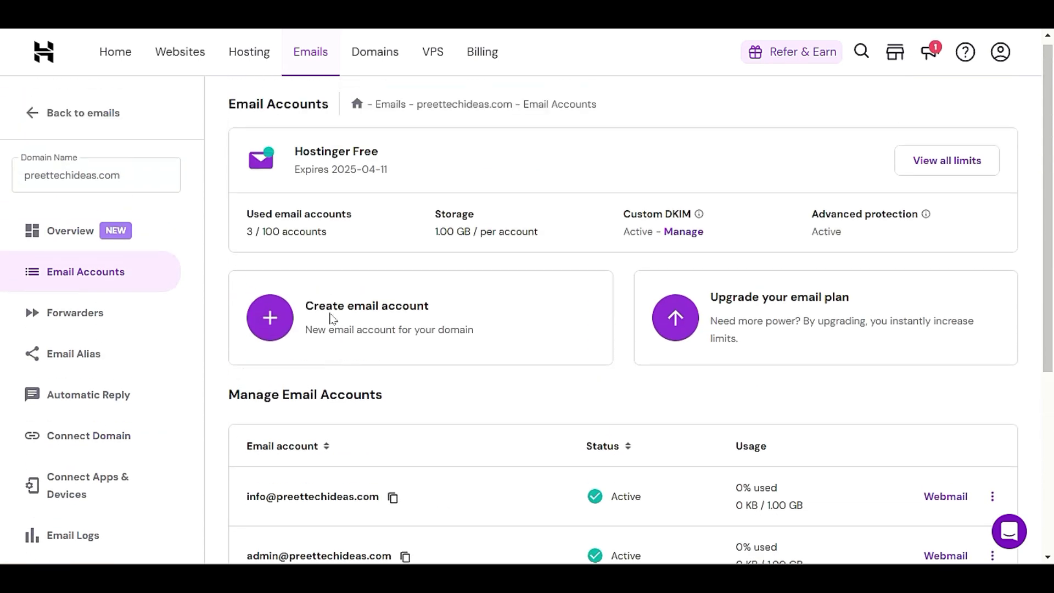
{"action": "left_click", "coordinate": [92, 316]}
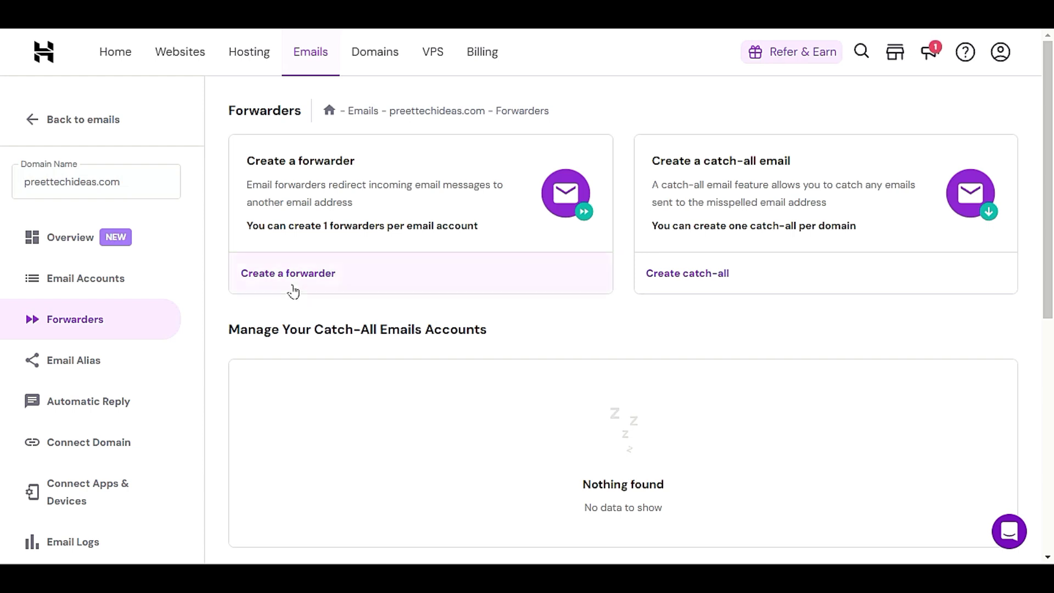
{"action": "left_click", "coordinate": [316, 289]}
{"action": "left_click", "coordinate": [405, 311]}
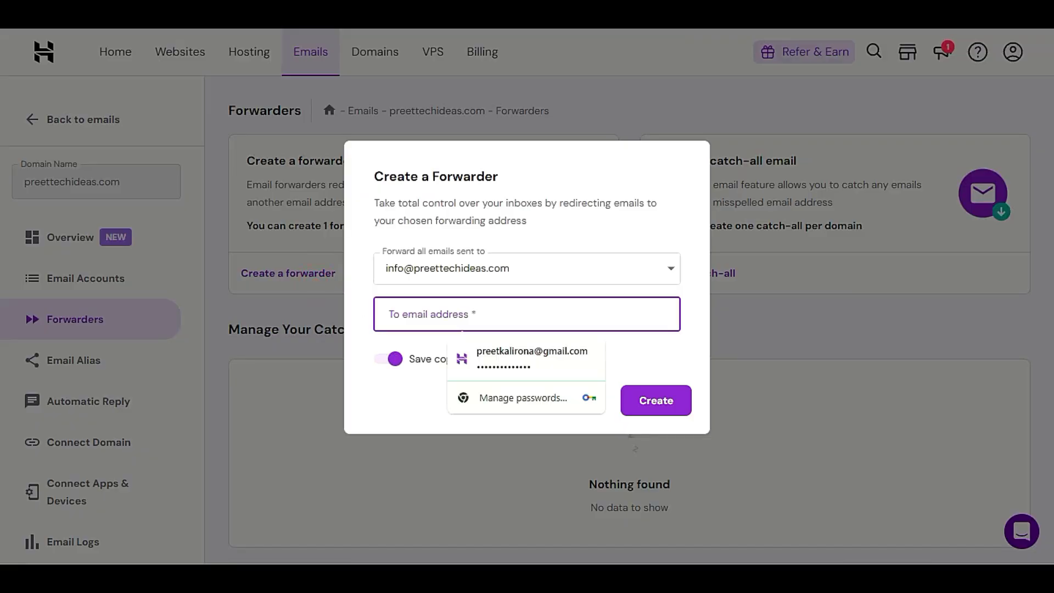
{"action": "left_click", "coordinate": [690, 366]}
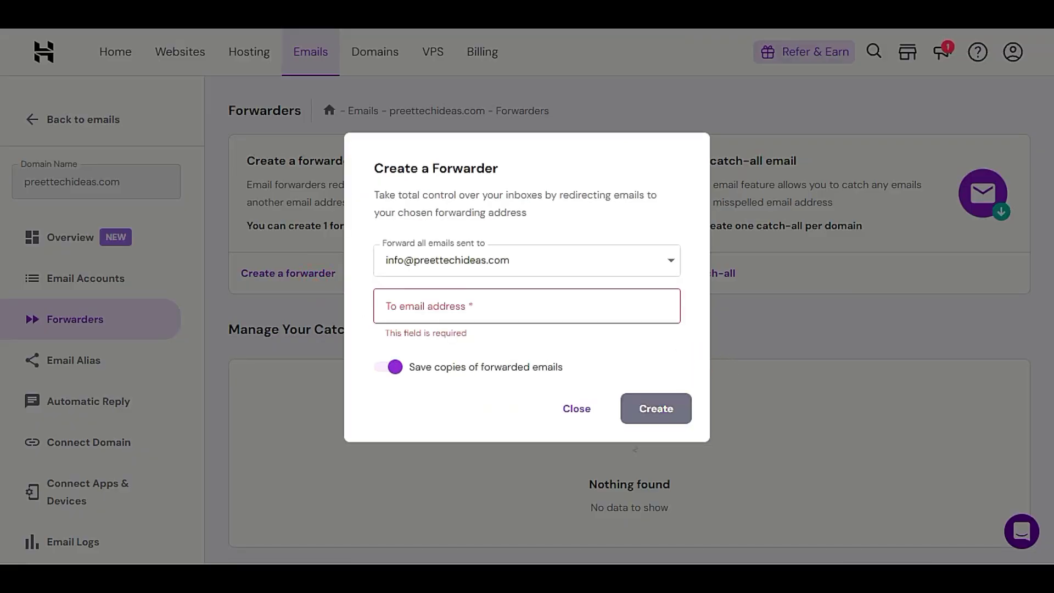
{"action": "left_click", "coordinate": [485, 303]}
{"action": "left_click", "coordinate": [663, 344]}
{"action": "left_click", "coordinate": [577, 410]}
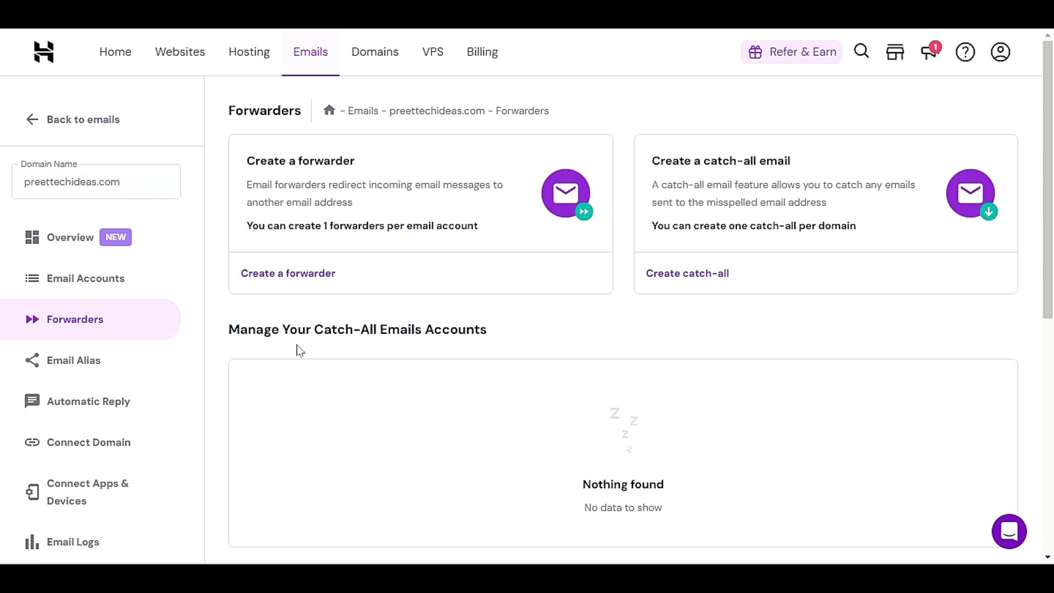
Step: Open the Email Alias page and start a new alias, focusing the alias name field
{"action": "left_click", "coordinate": [119, 359]}
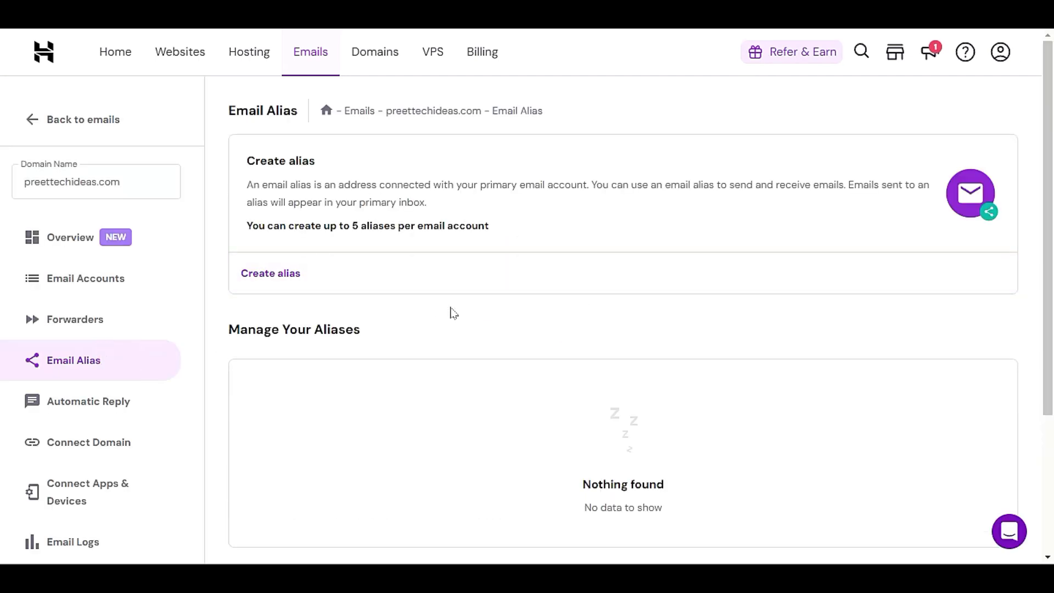
{"action": "scroll", "coordinate": [449, 310], "scroll_direction": "down", "scroll_amount": 3}
{"action": "scroll", "coordinate": [449, 310], "scroll_direction": "up", "scroll_amount": 3}
{"action": "left_click", "coordinate": [277, 286]}
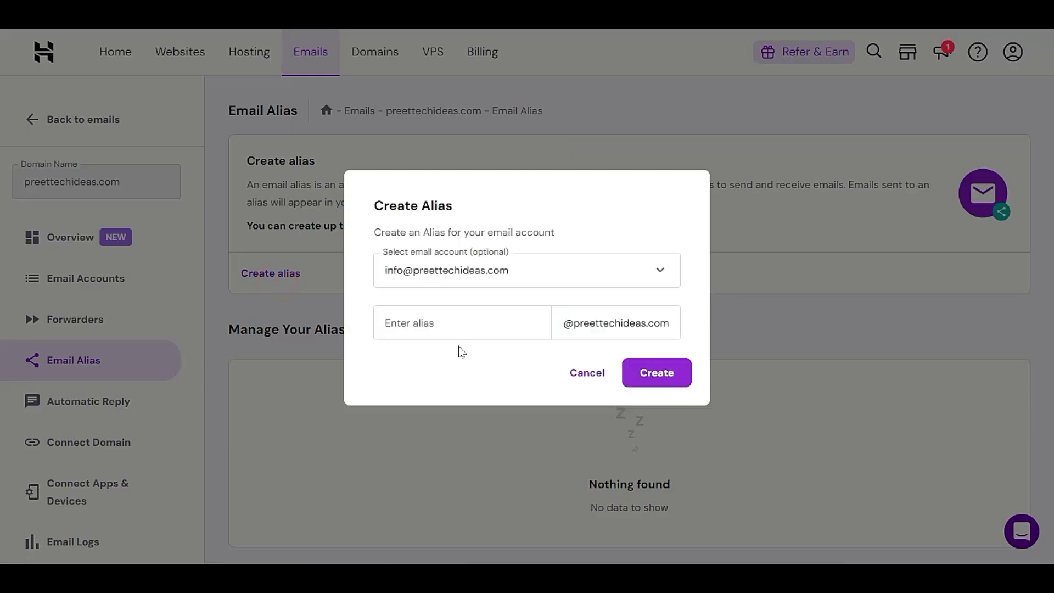
{"action": "left_click", "coordinate": [454, 329]}
{"action": "left_click", "coordinate": [395, 352]}
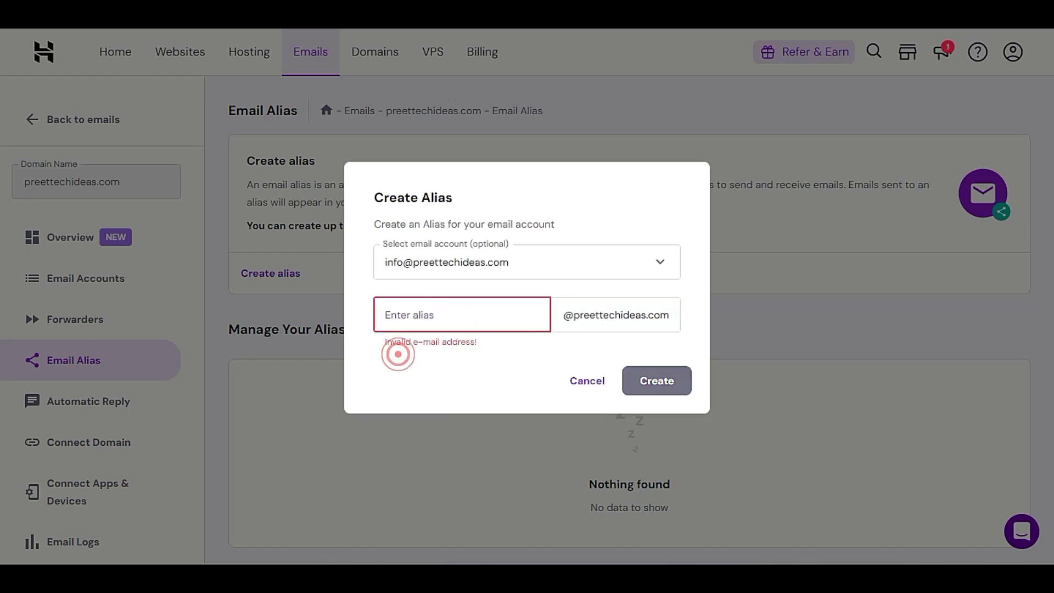
{"action": "left_click", "coordinate": [411, 328]}
{"action": "left_click", "coordinate": [423, 370]}
{"action": "left_click", "coordinate": [420, 316]}
{"action": "left_click", "coordinate": [395, 364]}
{"action": "left_click", "coordinate": [412, 306]}
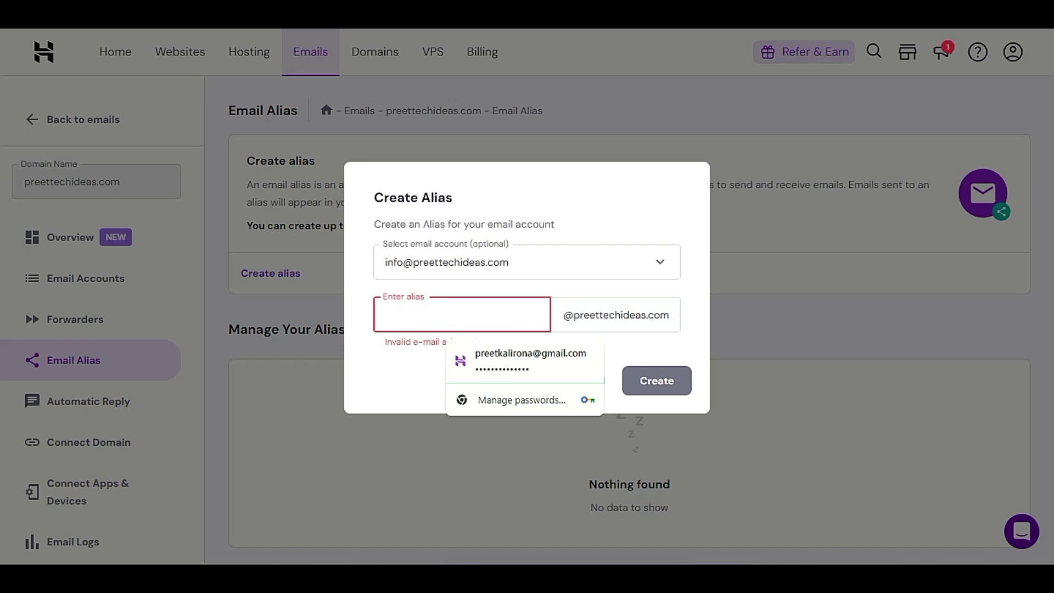
Step: Type the alias name 'preet' and select it, dismissing the autofill suggestions
{"action": "type", "text": "preet"}
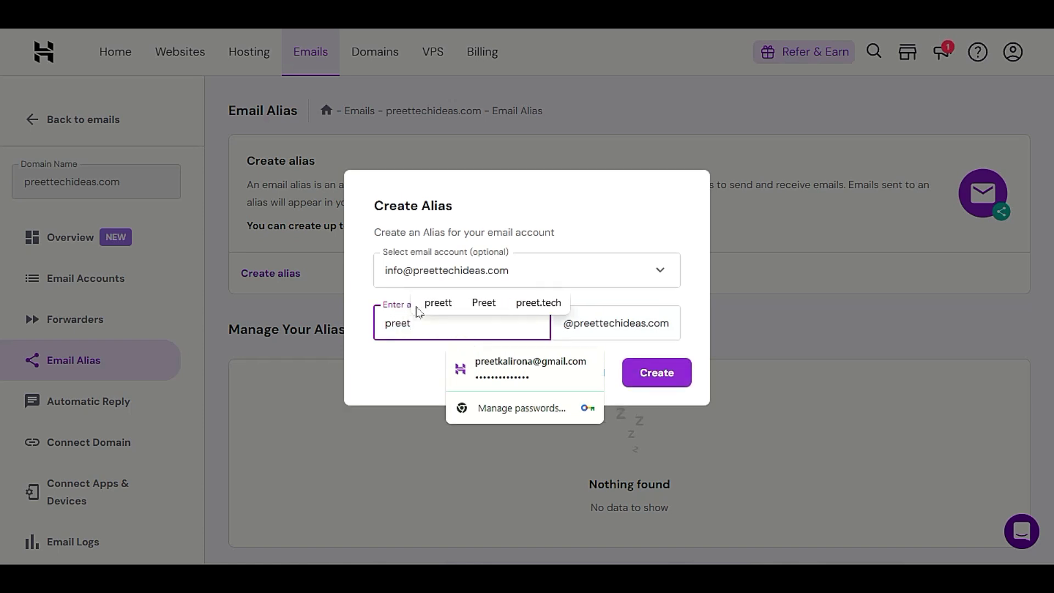
{"action": "left_click", "coordinate": [419, 385]}
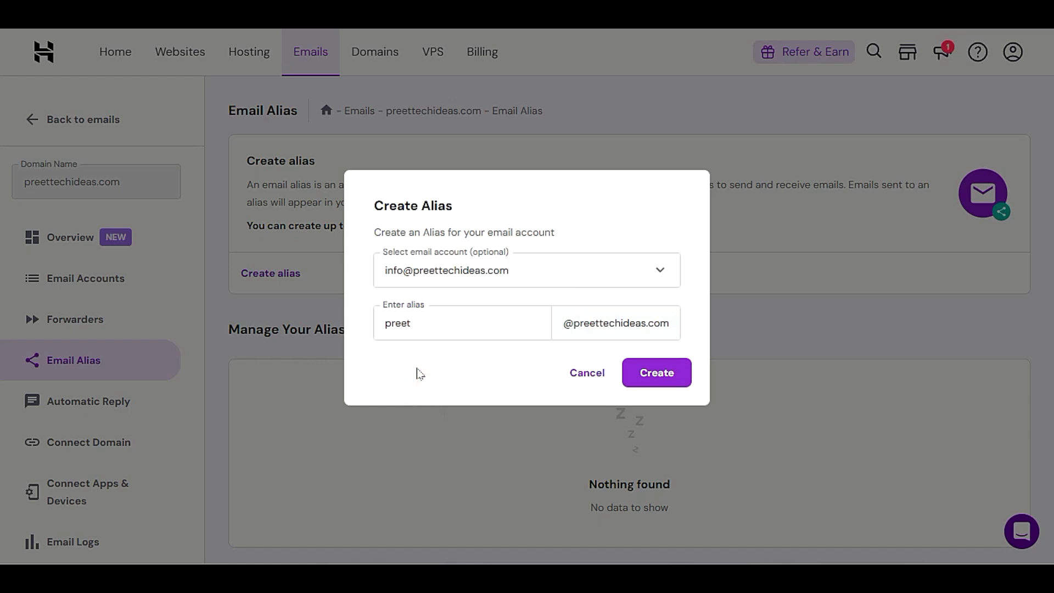
{"action": "left_click", "coordinate": [416, 336]}
{"action": "double_click", "coordinate": [417, 325]}
{"action": "left_click", "coordinate": [379, 388]}
{"action": "left_click_drag", "start_coordinate": [427, 323], "coordinate": [357, 334]}
{"action": "left_click", "coordinate": [387, 378]}
{"action": "double_click", "coordinate": [414, 323]}
{"action": "left_click", "coordinate": [388, 383]}
{"action": "left_click", "coordinate": [427, 326]}
{"action": "left_click", "coordinate": [399, 375]}
Step: Select the domain suffix and alias text, then cancel the alias form without creating it
{"action": "triple_click", "coordinate": [670, 327]}
{"action": "left_click_drag", "start_coordinate": [427, 324], "coordinate": [329, 346]}
{"action": "left_click", "coordinate": [369, 382]}
{"action": "left_click_drag", "start_coordinate": [420, 317], "coordinate": [388, 353]}
{"action": "left_click", "coordinate": [388, 379]}
{"action": "left_click", "coordinate": [590, 370]}
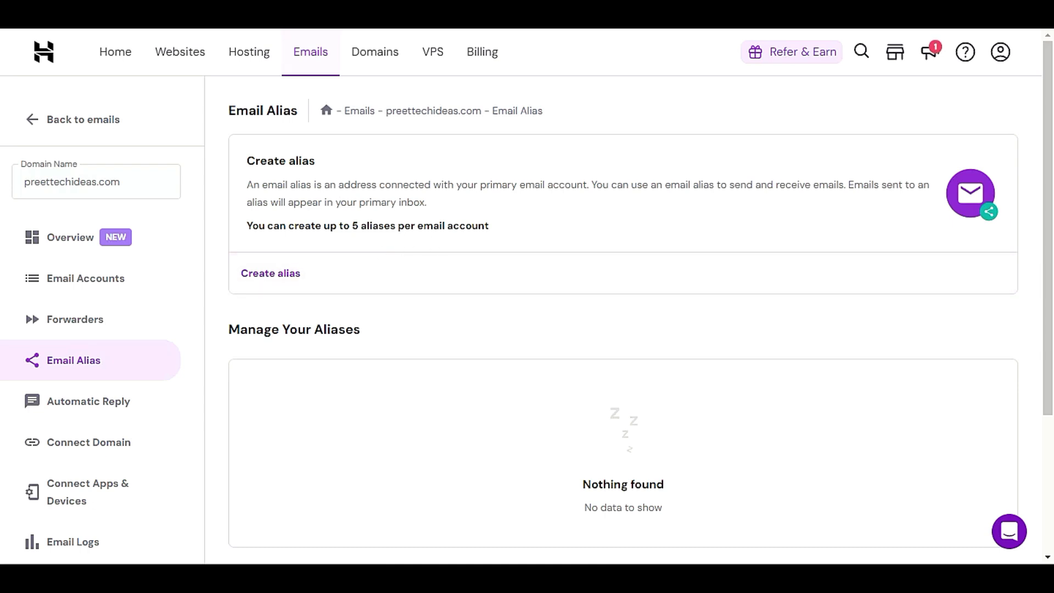
Step: Start a new automatic reply message, then go to the Connect Domain page
{"action": "left_click", "coordinate": [105, 408]}
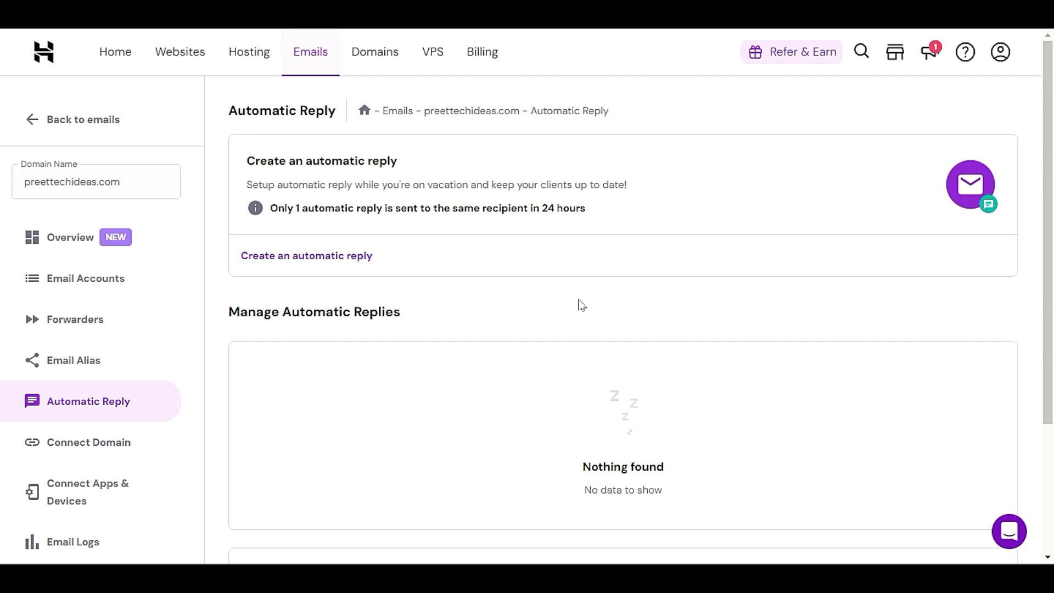
{"action": "left_click", "coordinate": [313, 256]}
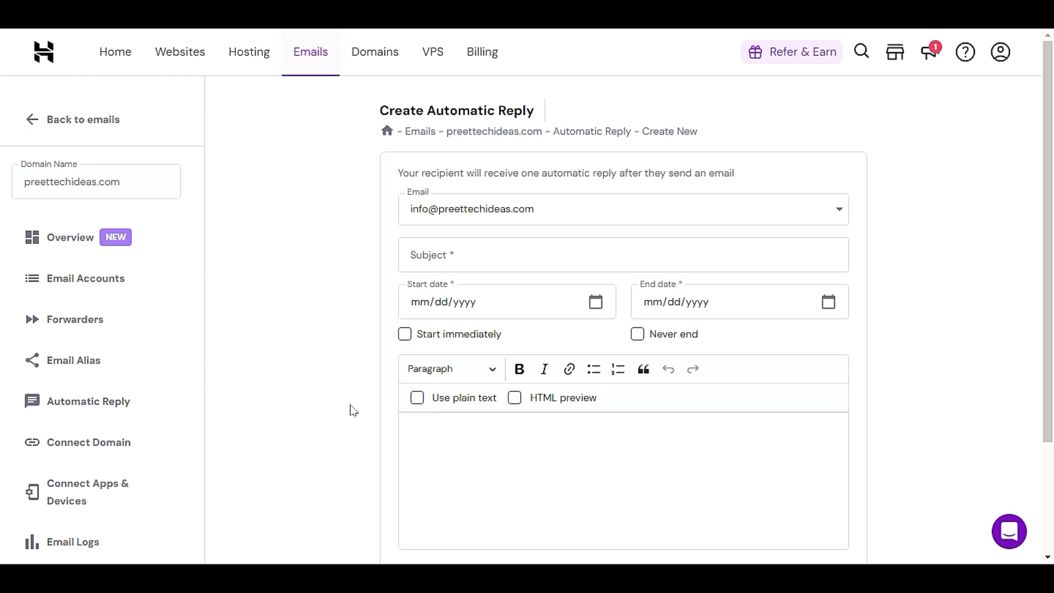
{"action": "scroll", "coordinate": [349, 410], "scroll_direction": "down", "scroll_amount": 2}
{"action": "left_click", "coordinate": [436, 361]}
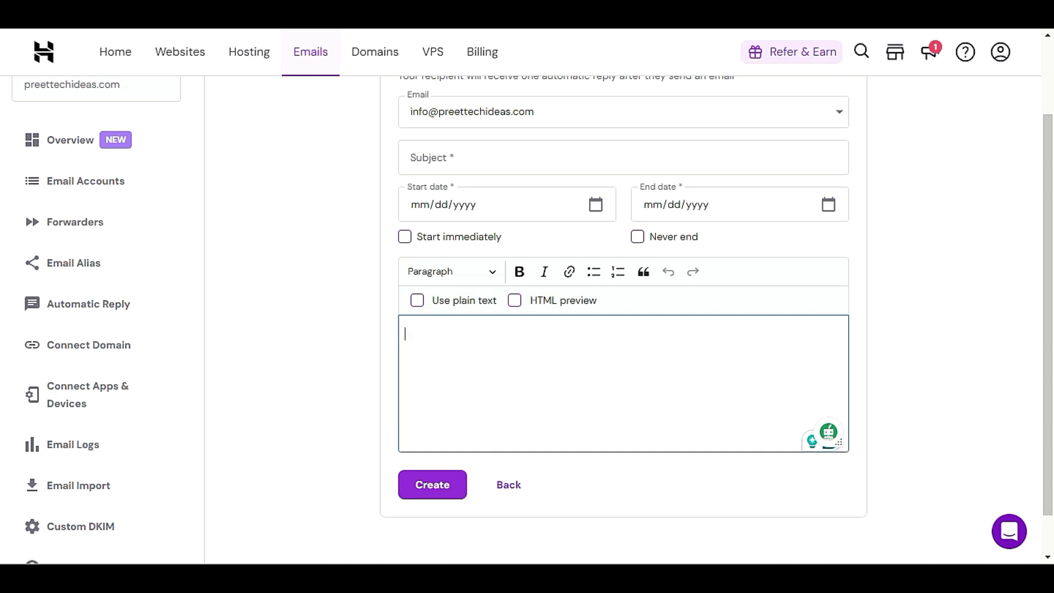
{"action": "scroll", "coordinate": [526, 301], "scroll_direction": "up", "scroll_amount": 2}
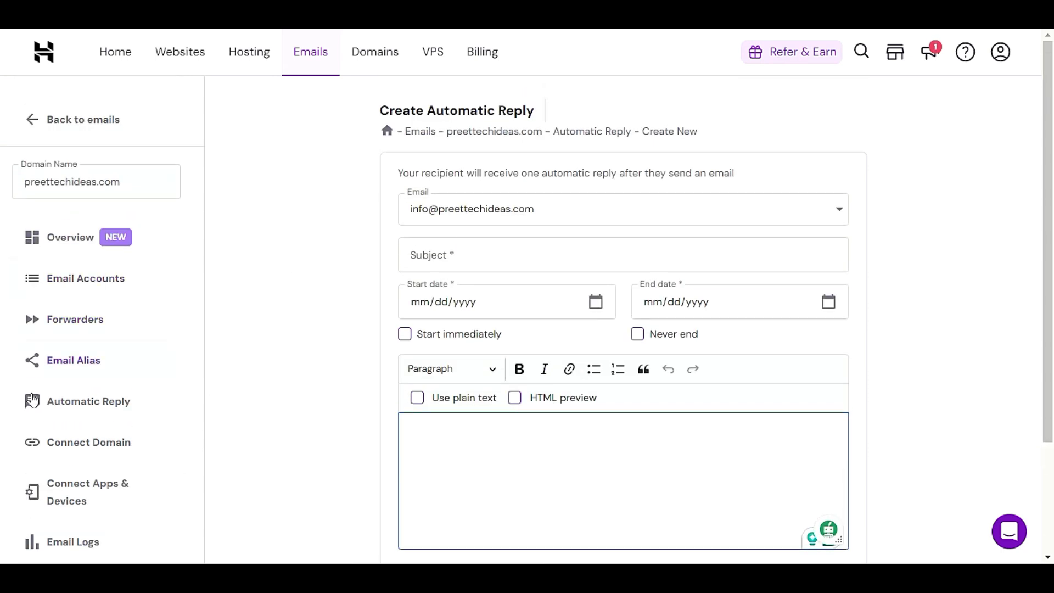
{"action": "left_click", "coordinate": [83, 439]}
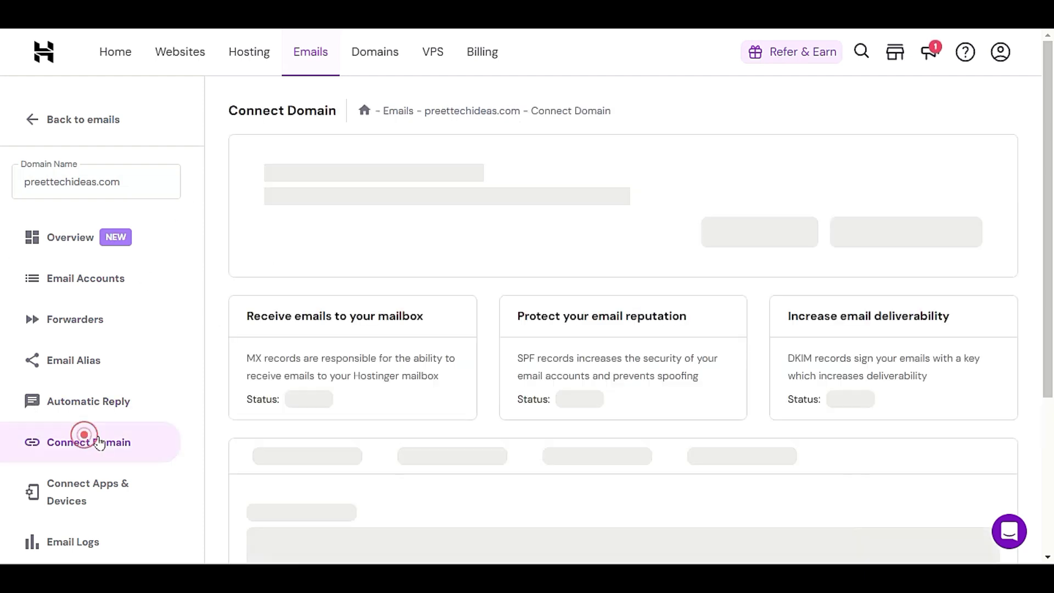
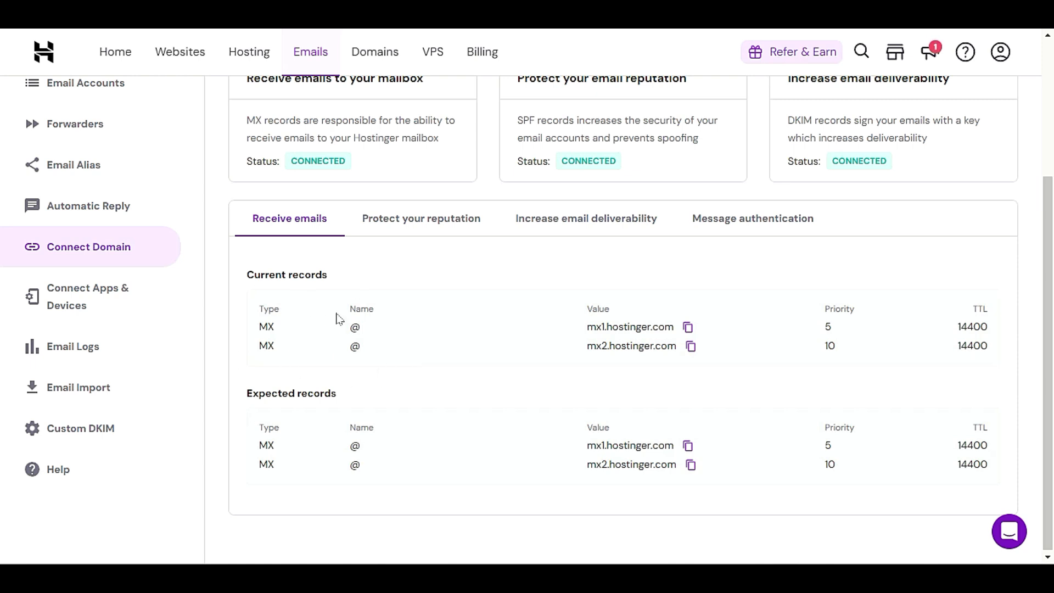
Step: Select the @ name of the first existing DNS record, then clear the selection
{"action": "double_click", "coordinate": [357, 327]}
{"action": "left_click", "coordinate": [369, 348]}
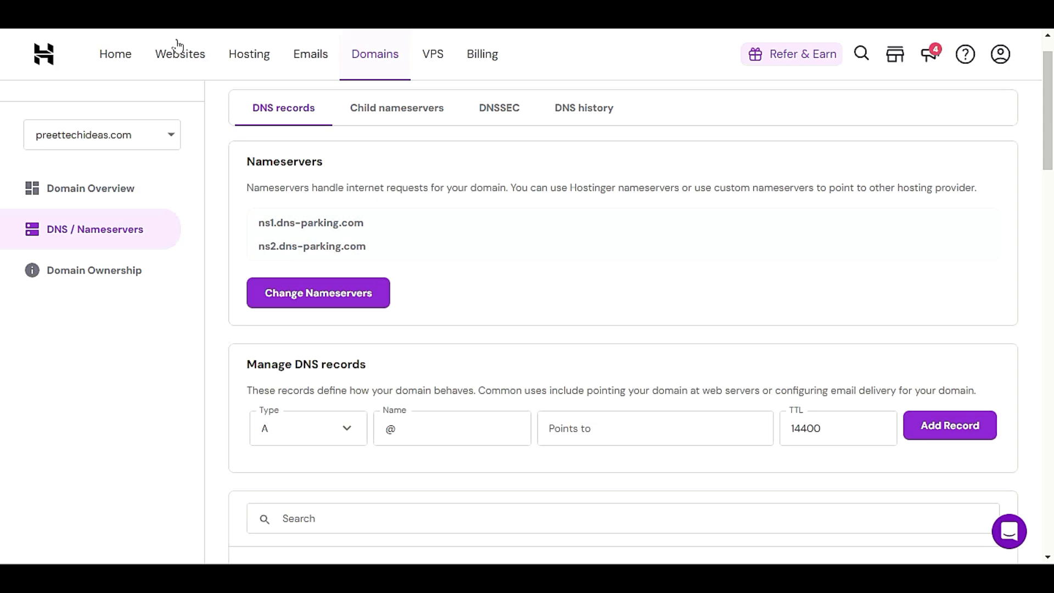
Step: Open the DNS / Nameservers page for preettechideas.com and set the new record's type to MX
{"action": "left_click", "coordinate": [370, 60]}
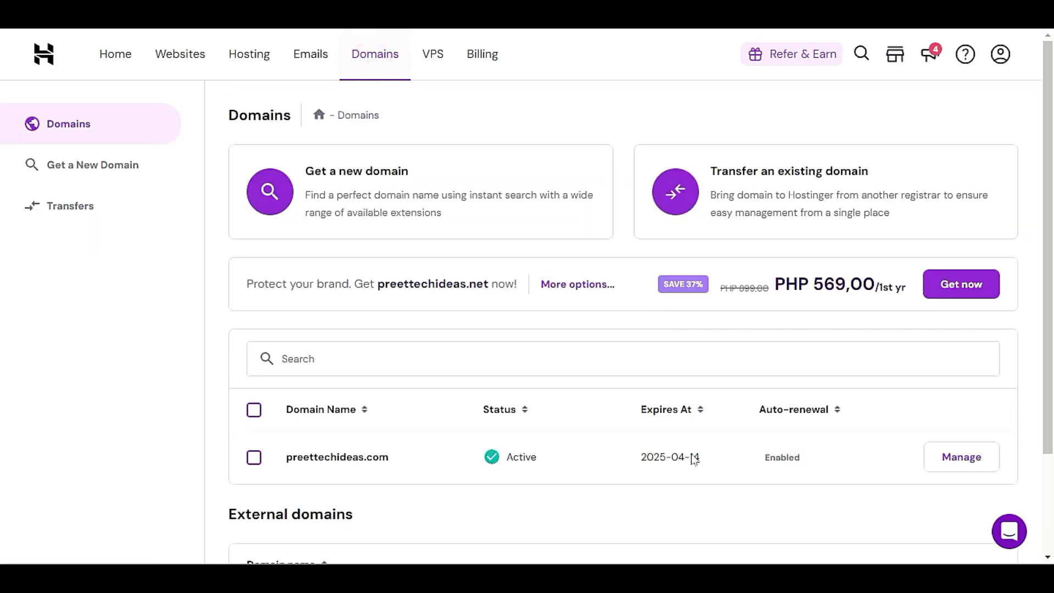
{"action": "scroll", "coordinate": [983, 313], "scroll_direction": "down", "scroll_amount": 2}
{"action": "left_click", "coordinate": [976, 340]}
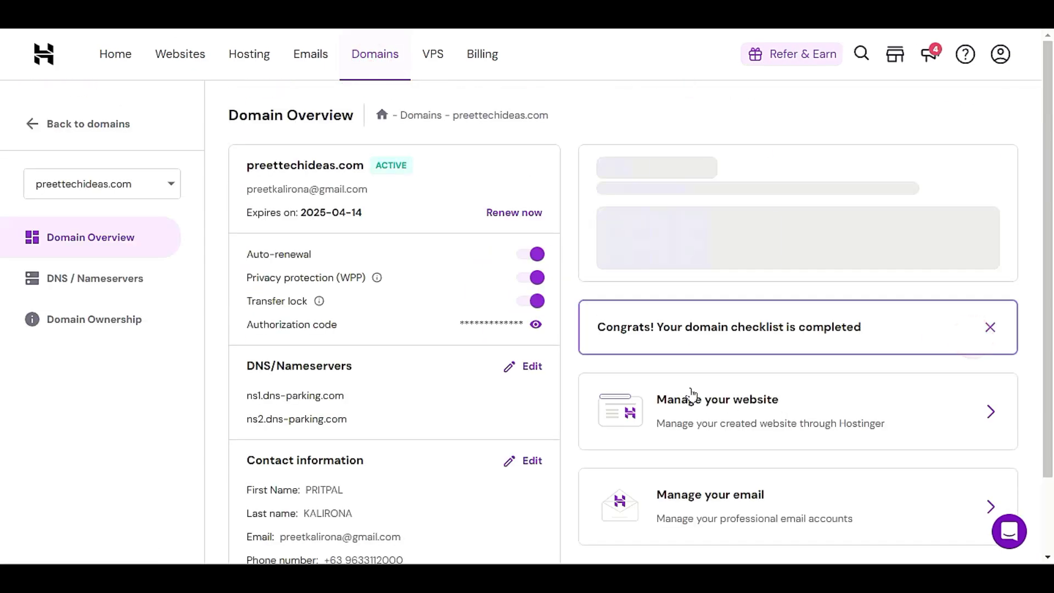
{"action": "left_click", "coordinate": [90, 283]}
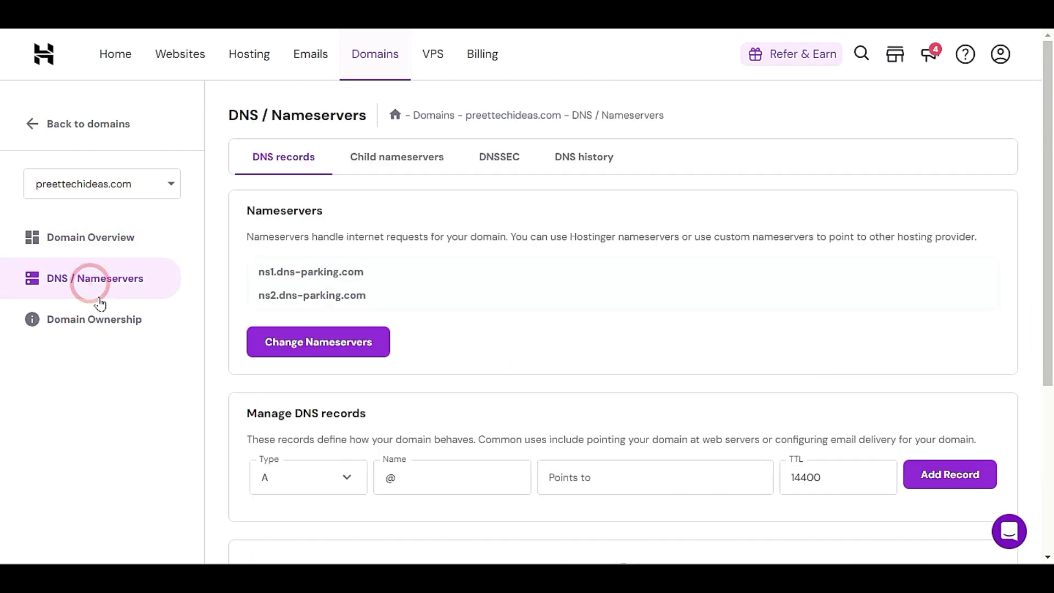
{"action": "scroll", "coordinate": [485, 311], "scroll_direction": "down", "scroll_amount": 4}
{"action": "left_click", "coordinate": [298, 233]}
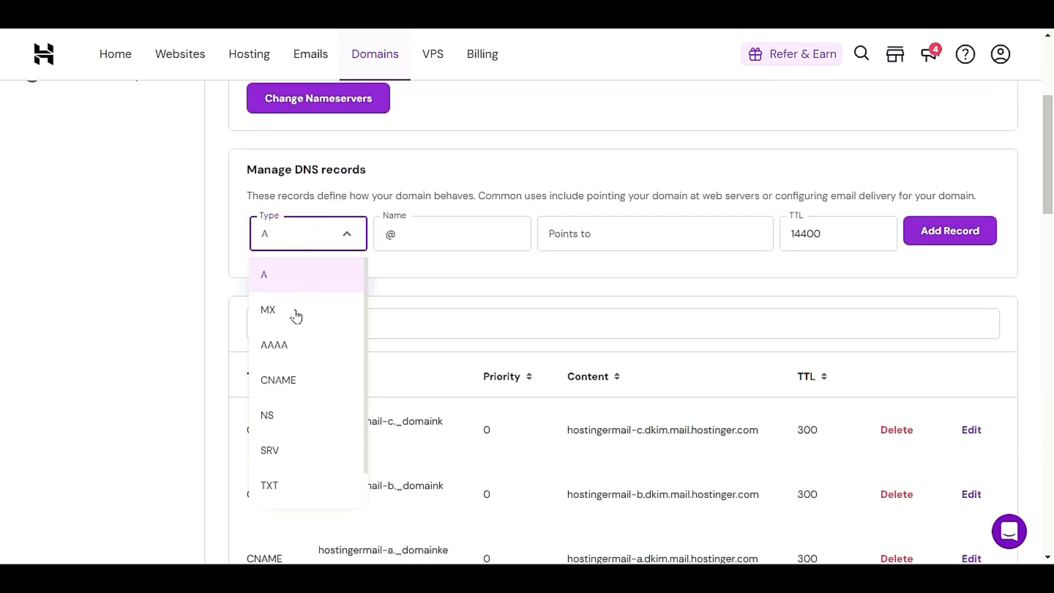
{"action": "left_click", "coordinate": [295, 312]}
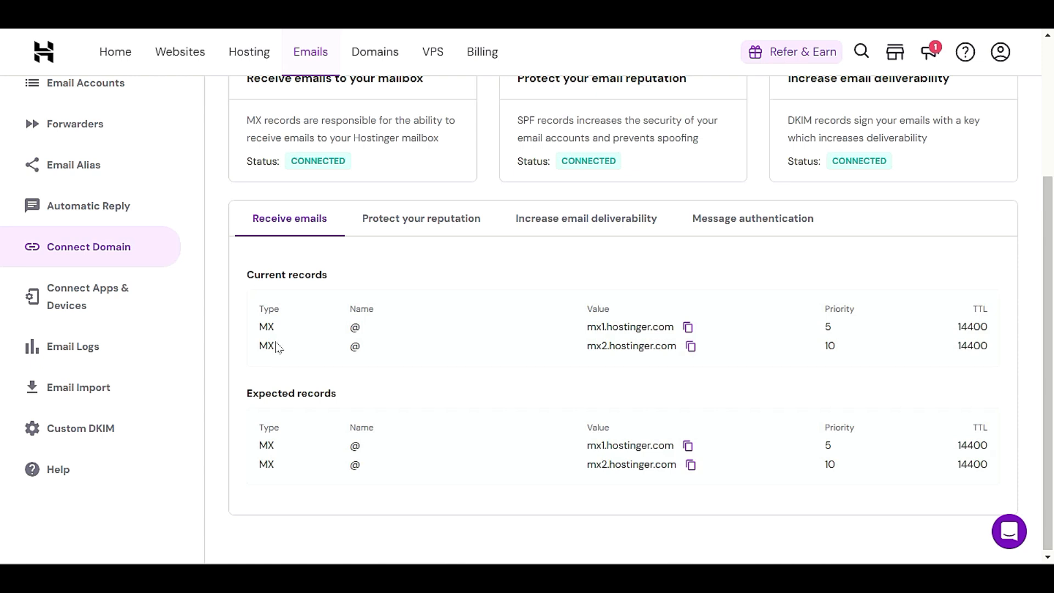
Step: Enter @ as the name and mx1.hostinger.com as the mail server, copied from the existing record
{"action": "double_click", "coordinate": [267, 327]}
{"action": "double_click", "coordinate": [358, 328]}
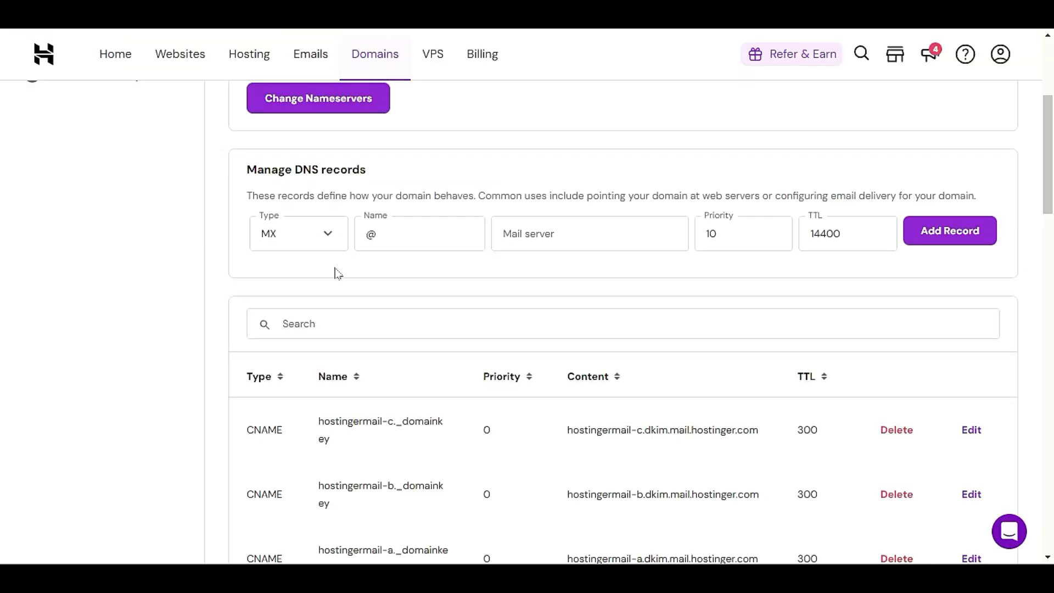
{"action": "left_click", "coordinate": [393, 232]}
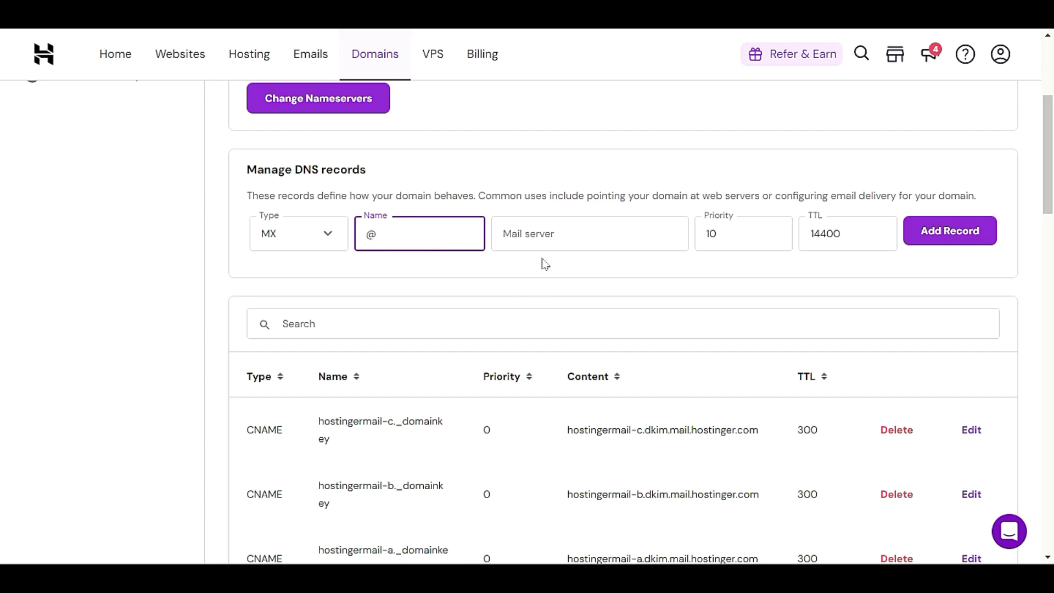
{"action": "left_click", "coordinate": [560, 237]}
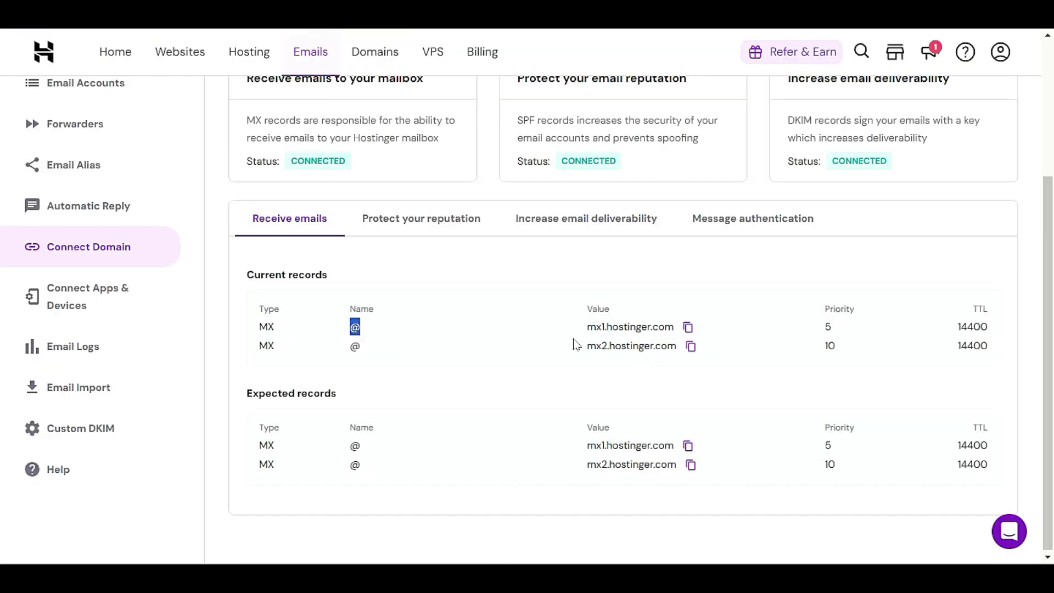
{"action": "left_click_drag", "start_coordinate": [577, 327], "coordinate": [674, 327]}
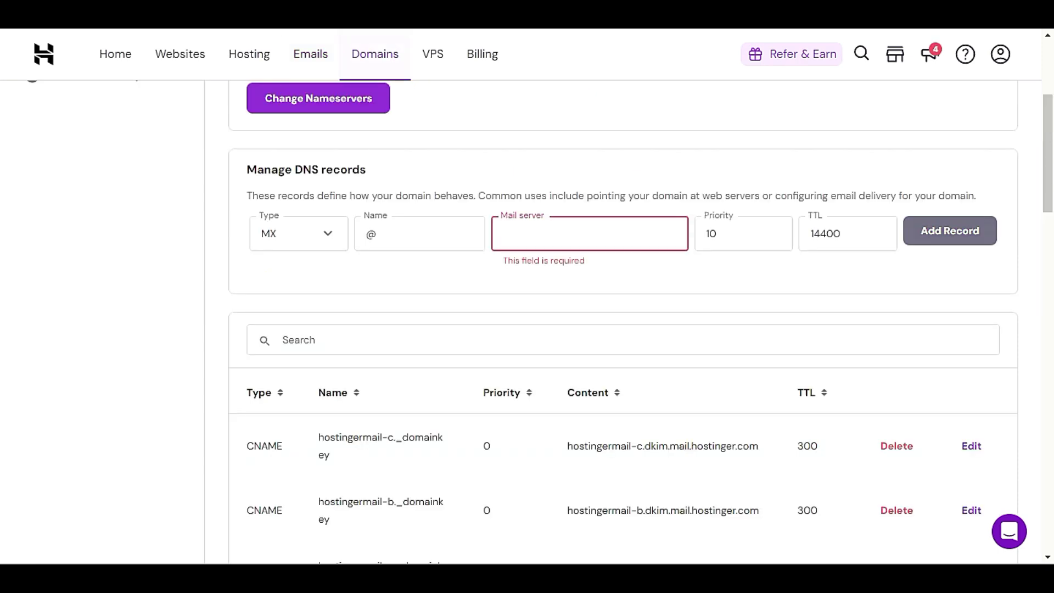
{"action": "type", "text": "mx1.hostinger.com"}
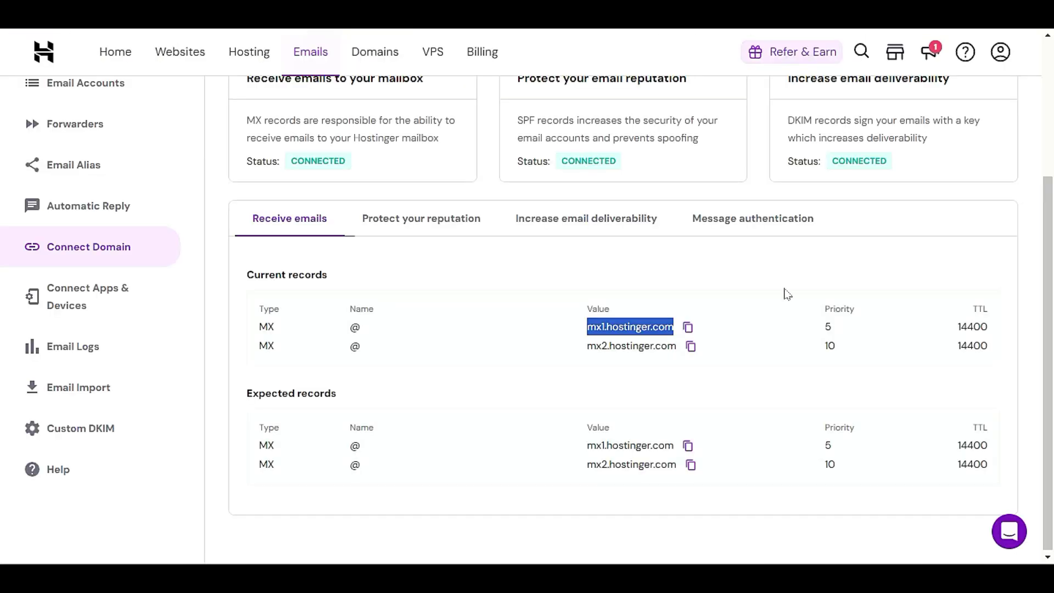
Step: Change the priority from 10 to 5 and add the MX record
{"action": "double_click", "coordinate": [840, 328]}
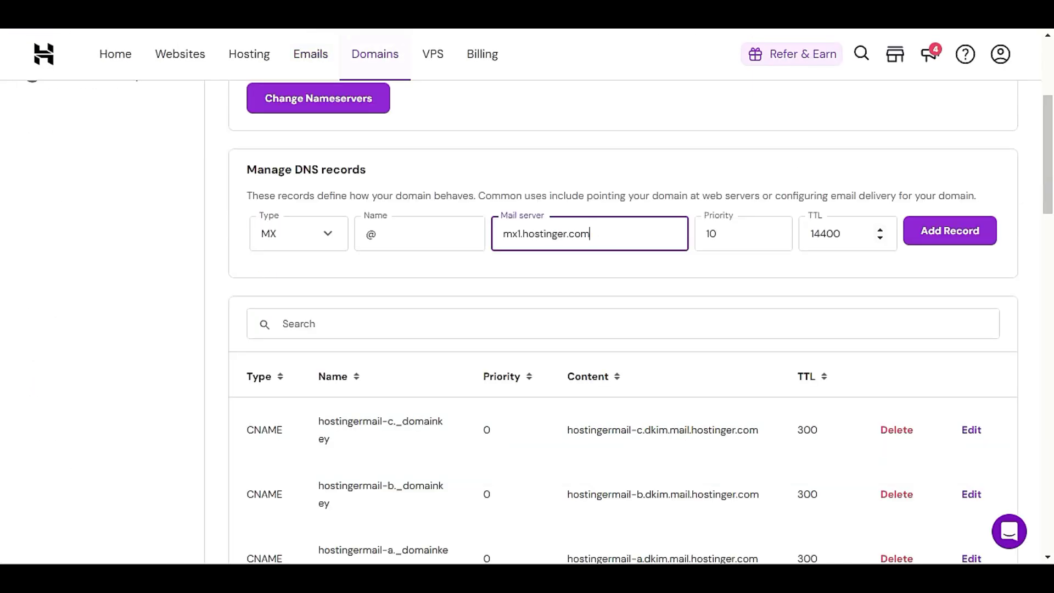
{"action": "double_click", "coordinate": [734, 237]}
{"action": "key", "text": "ctrl+v"}
{"action": "left_click", "coordinate": [729, 273]}
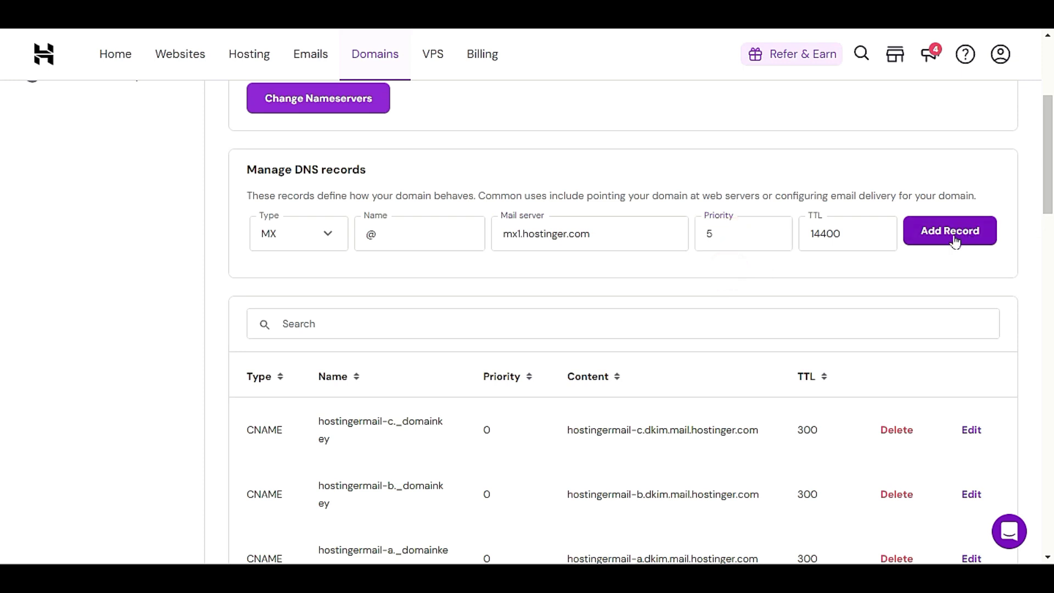
{"action": "left_click", "coordinate": [925, 241]}
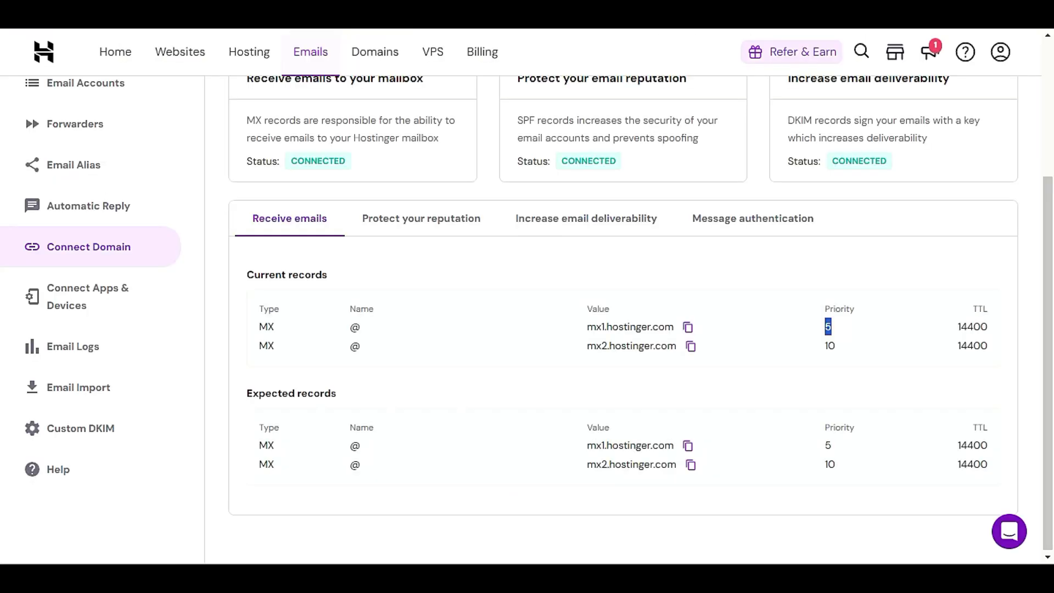
{"action": "left_click", "coordinate": [788, 363]}
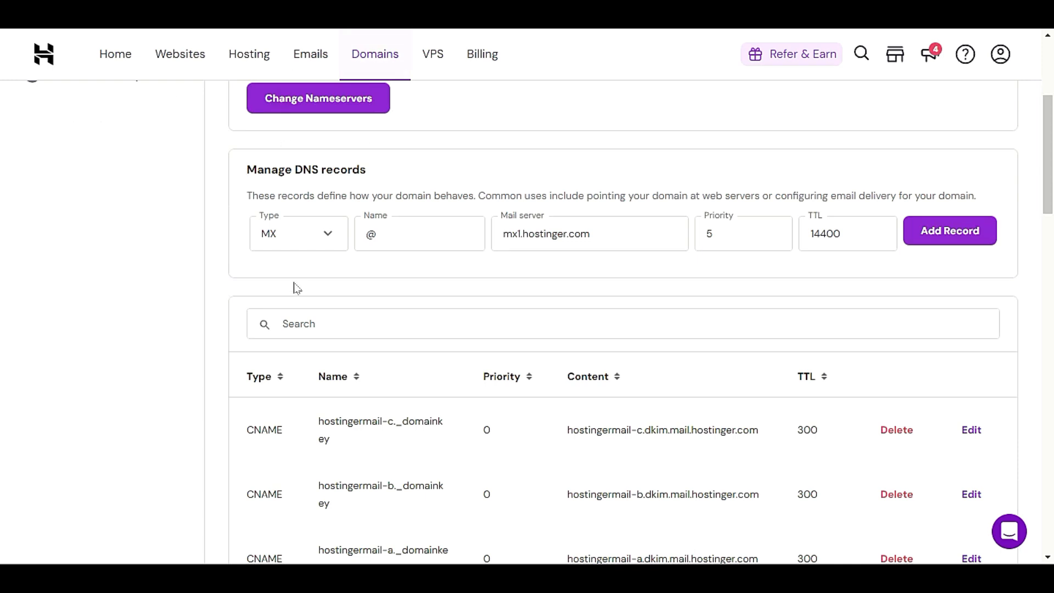
{"action": "scroll", "coordinate": [304, 286], "scroll_direction": "up", "scroll_amount": 5}
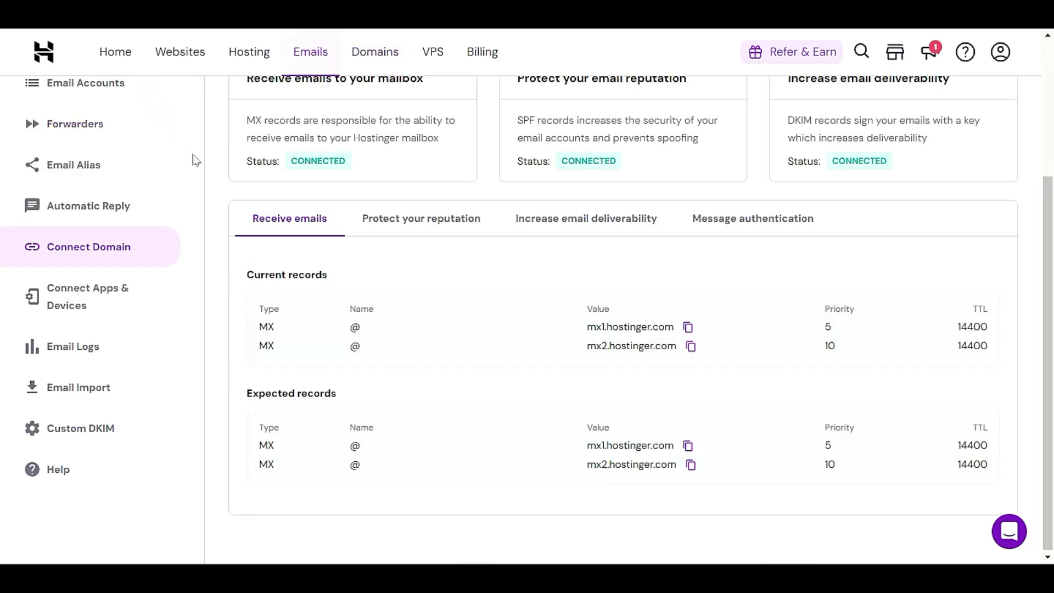
Step: In Connect Apps & Devices, review the manual IMAP, POP and SMTP settings, including pop.hostinger.com
{"action": "left_click", "coordinate": [85, 299]}
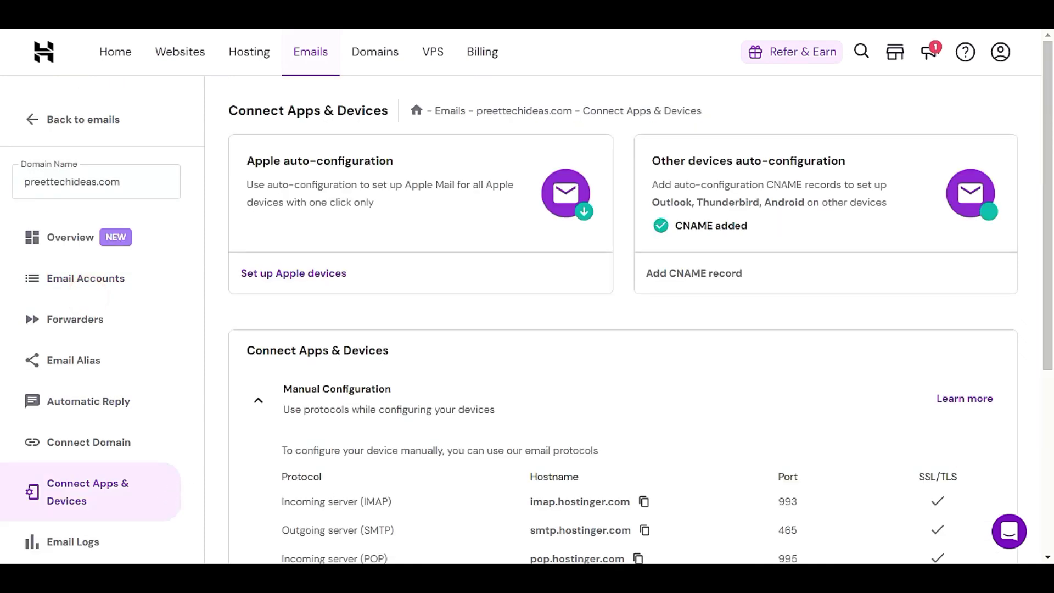
{"action": "scroll", "coordinate": [360, 447], "scroll_direction": "down", "scroll_amount": 3}
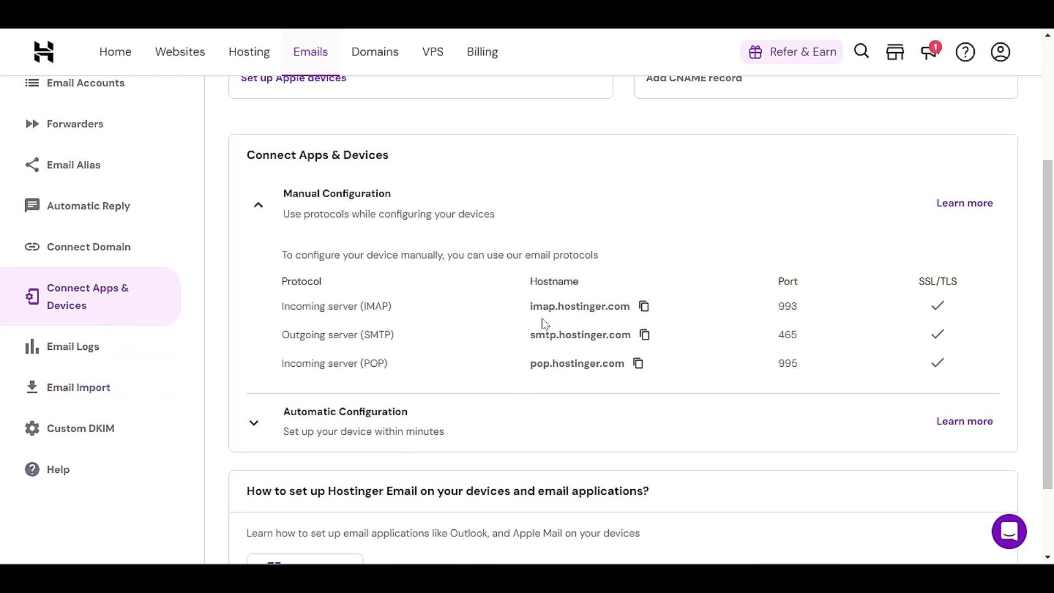
{"action": "left_click_drag", "start_coordinate": [359, 305], "coordinate": [393, 307]}
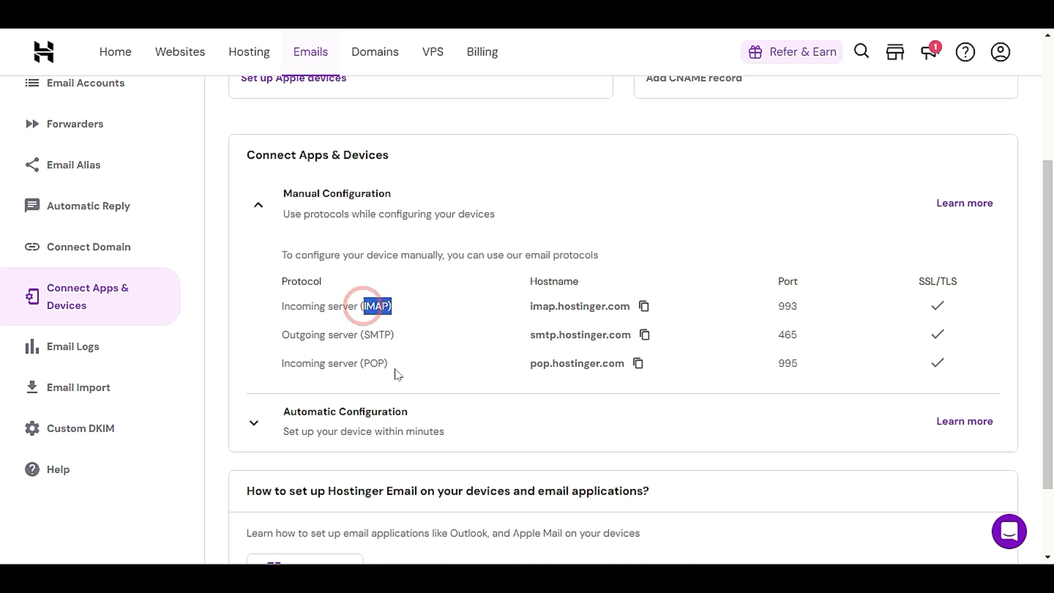
{"action": "left_click_drag", "start_coordinate": [394, 366], "coordinate": [337, 374]}
{"action": "left_click_drag", "start_coordinate": [395, 334], "coordinate": [370, 336]}
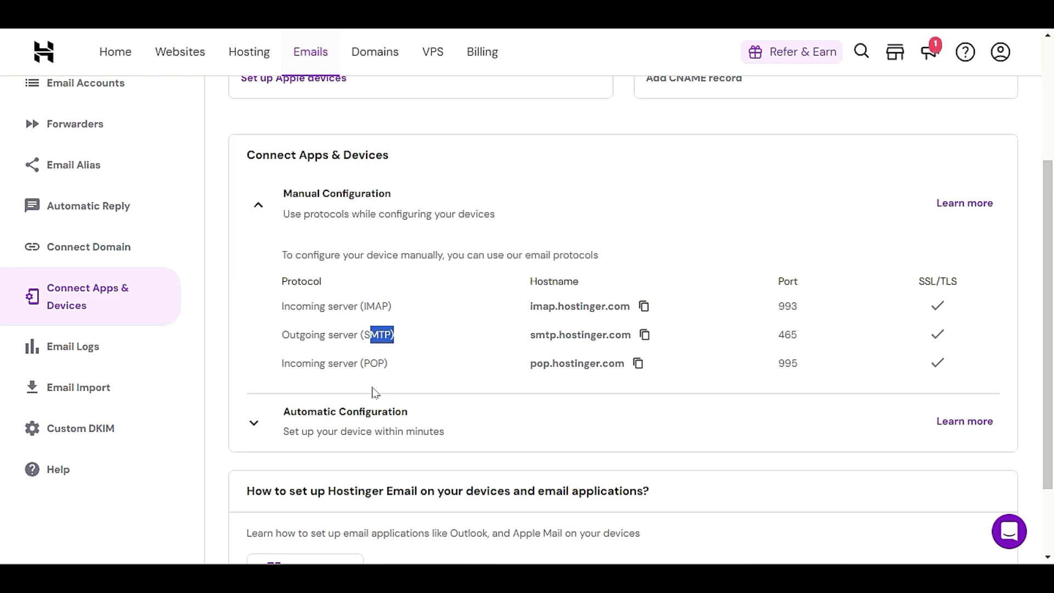
{"action": "left_click", "coordinate": [391, 364]}
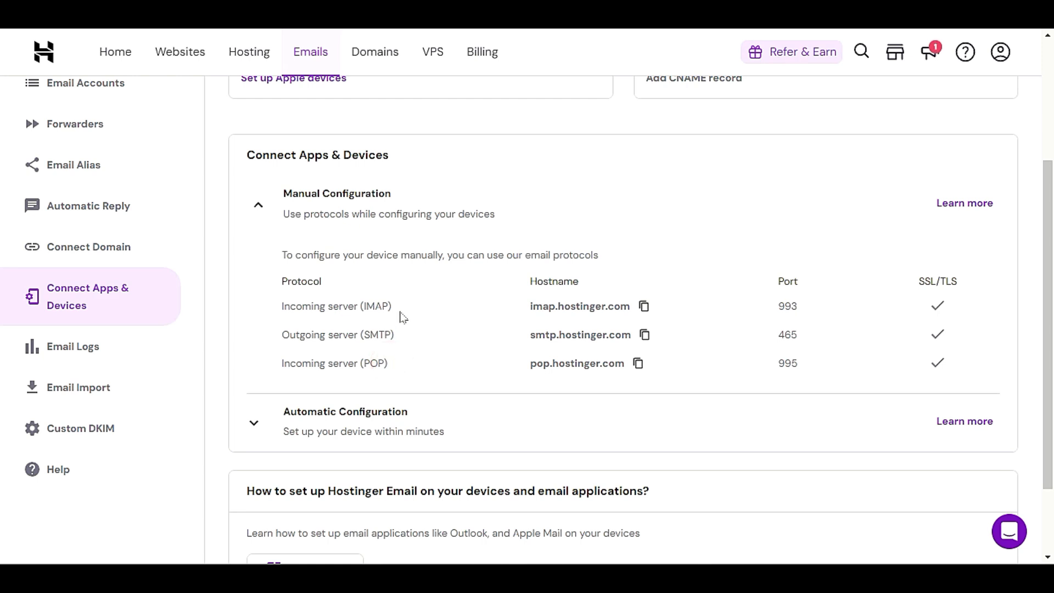
{"action": "left_click_drag", "start_coordinate": [396, 305], "coordinate": [362, 306]}
{"action": "left_click", "coordinate": [394, 364]}
{"action": "left_click_drag", "start_coordinate": [395, 363], "coordinate": [364, 364]}
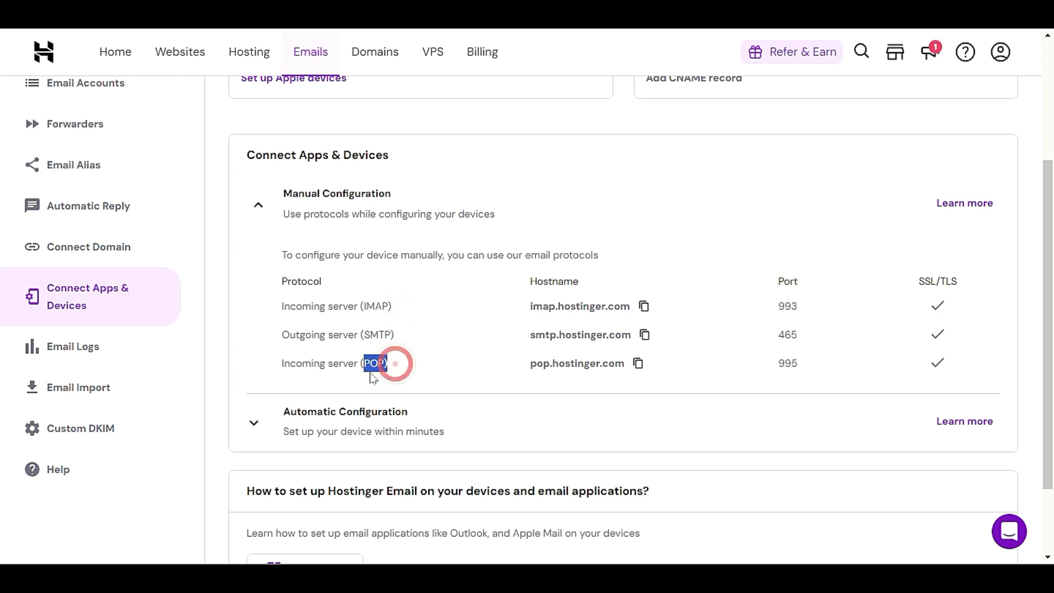
{"action": "left_click", "coordinate": [510, 368]}
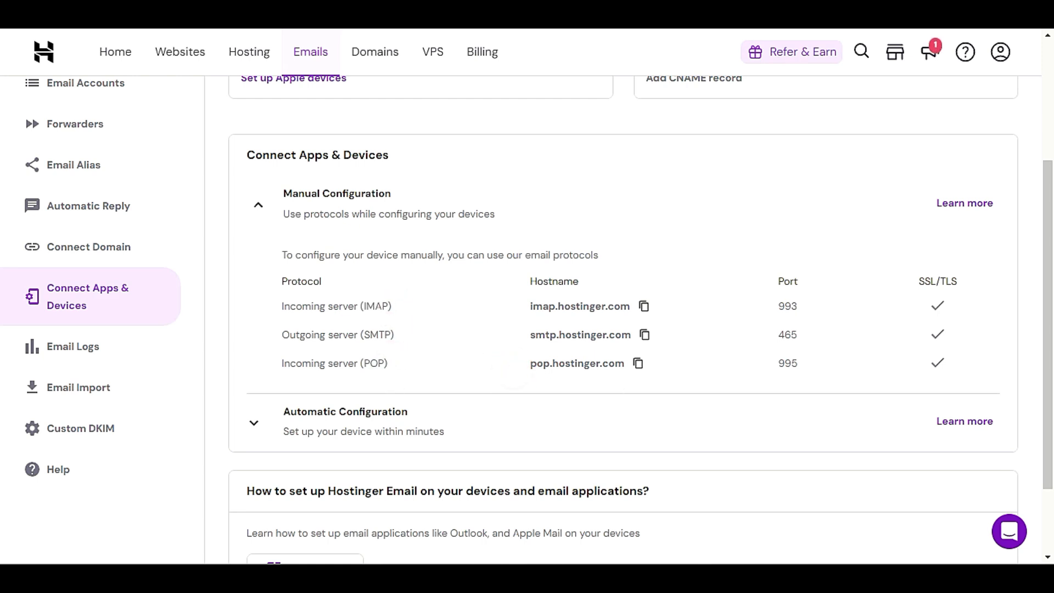
{"action": "double_click", "coordinate": [611, 363]}
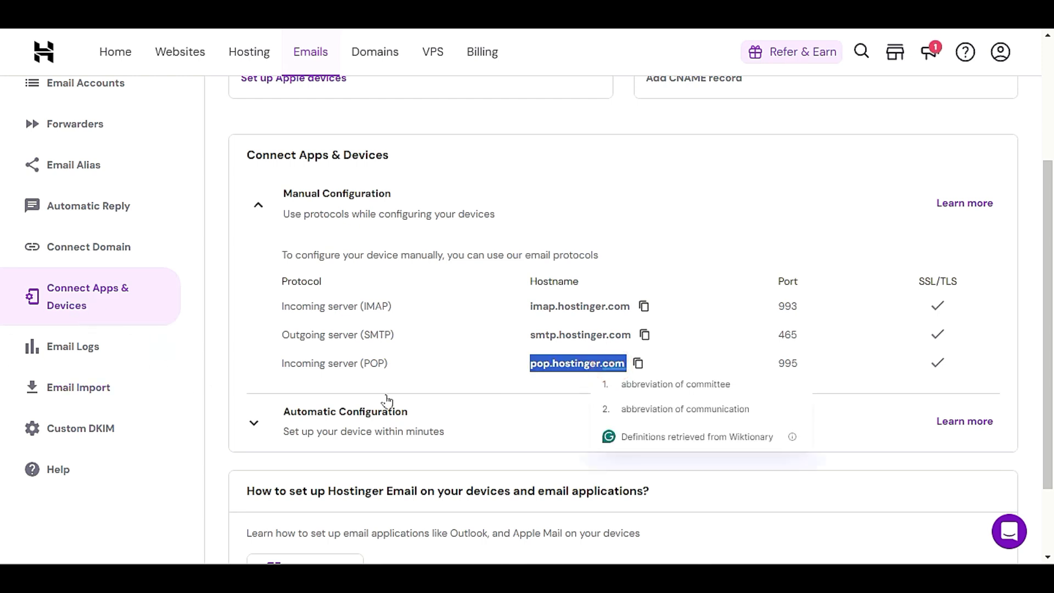
Step: Expand Automatic Configuration, note POP port 995, review the CNAME records, then go to Email Logs
{"action": "left_click", "coordinate": [441, 418]}
{"action": "double_click", "coordinate": [802, 363]}
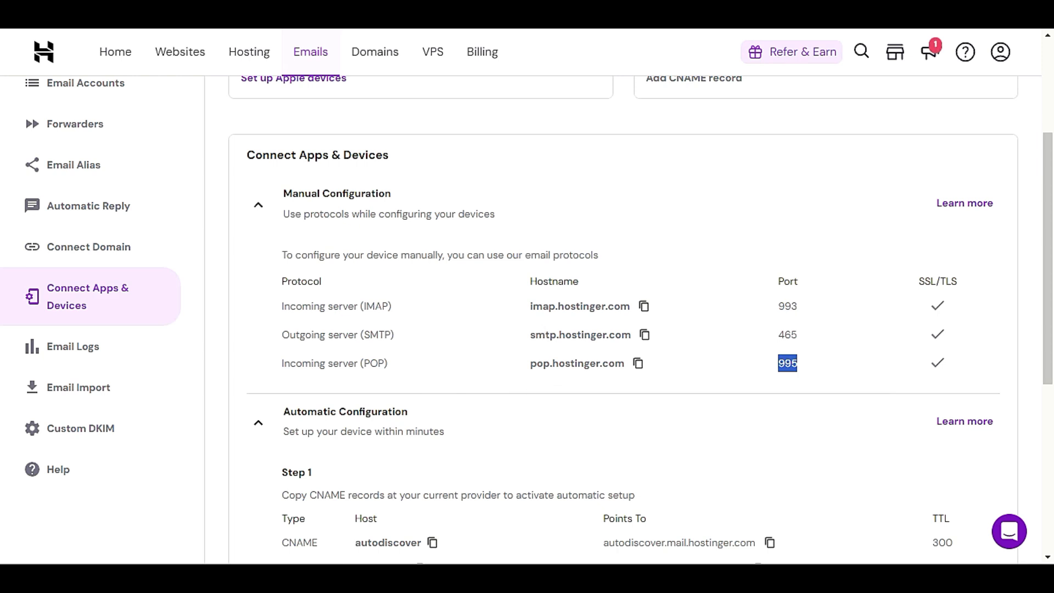
{"action": "scroll", "coordinate": [557, 367], "scroll_direction": "down", "scroll_amount": 5}
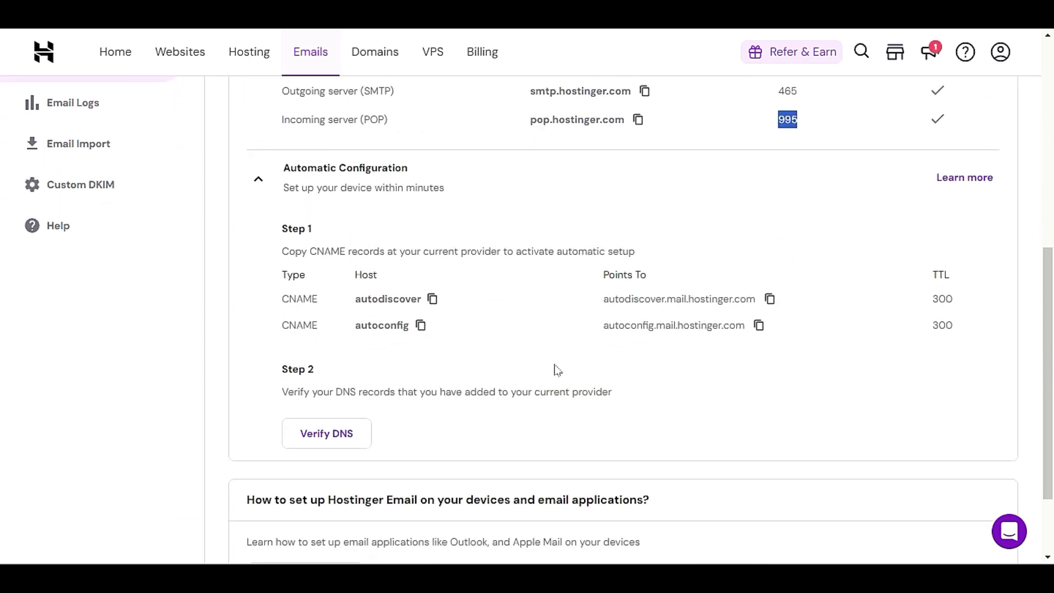
{"action": "scroll", "coordinate": [555, 369], "scroll_direction": "down", "scroll_amount": 2}
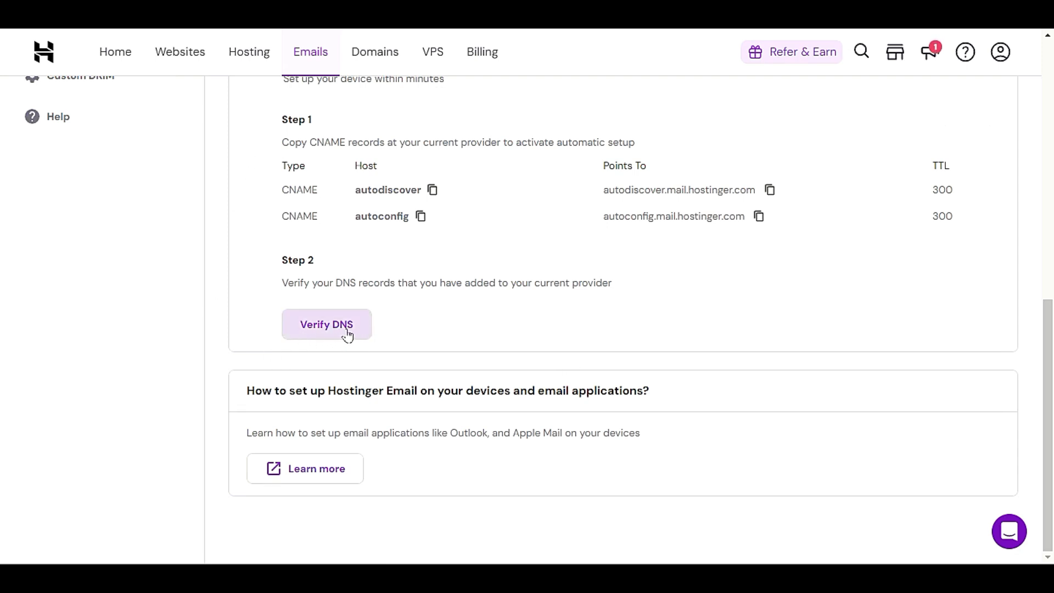
{"action": "scroll", "coordinate": [356, 333], "scroll_direction": "up", "scroll_amount": 5}
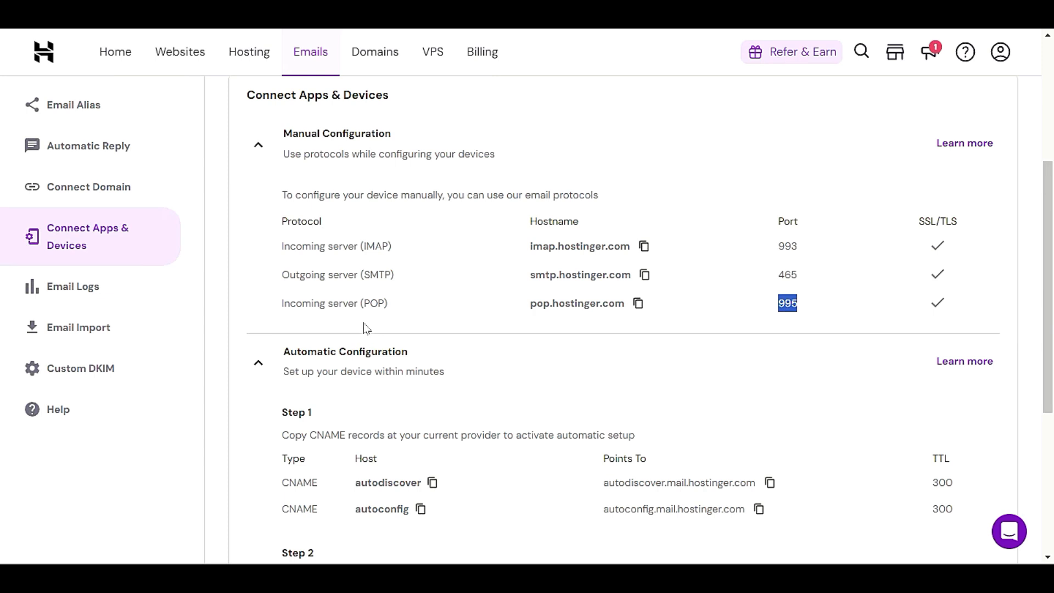
{"action": "scroll", "coordinate": [367, 328], "scroll_direction": "down", "scroll_amount": 4}
{"action": "scroll", "coordinate": [487, 322], "scroll_direction": "up", "scroll_amount": 4}
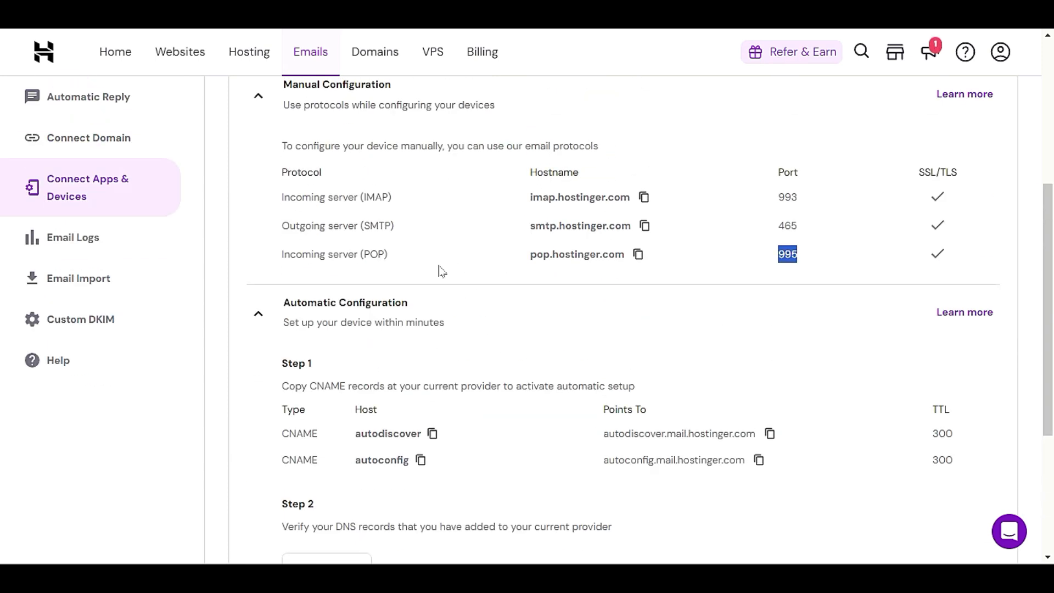
{"action": "scroll", "coordinate": [442, 271], "scroll_direction": "down", "scroll_amount": 3}
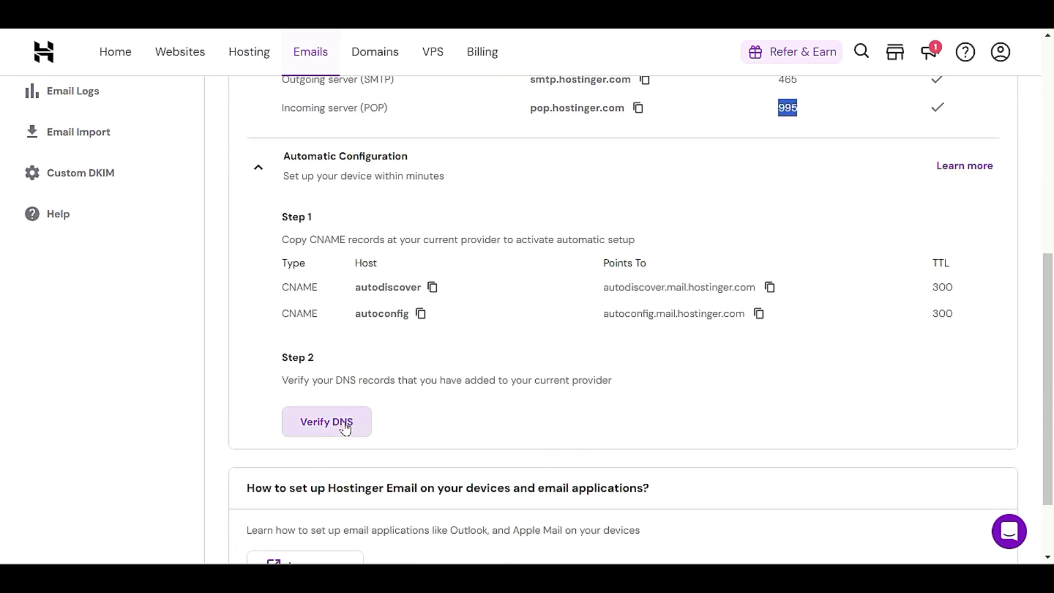
{"action": "scroll", "coordinate": [268, 420], "scroll_direction": "up", "scroll_amount": 3}
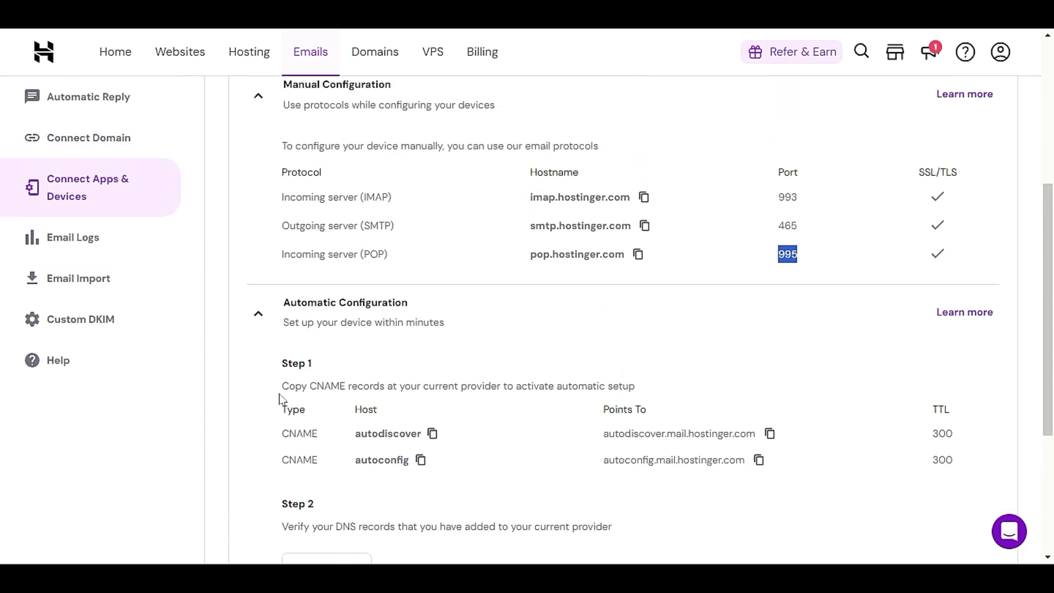
{"action": "left_click", "coordinate": [74, 250]}
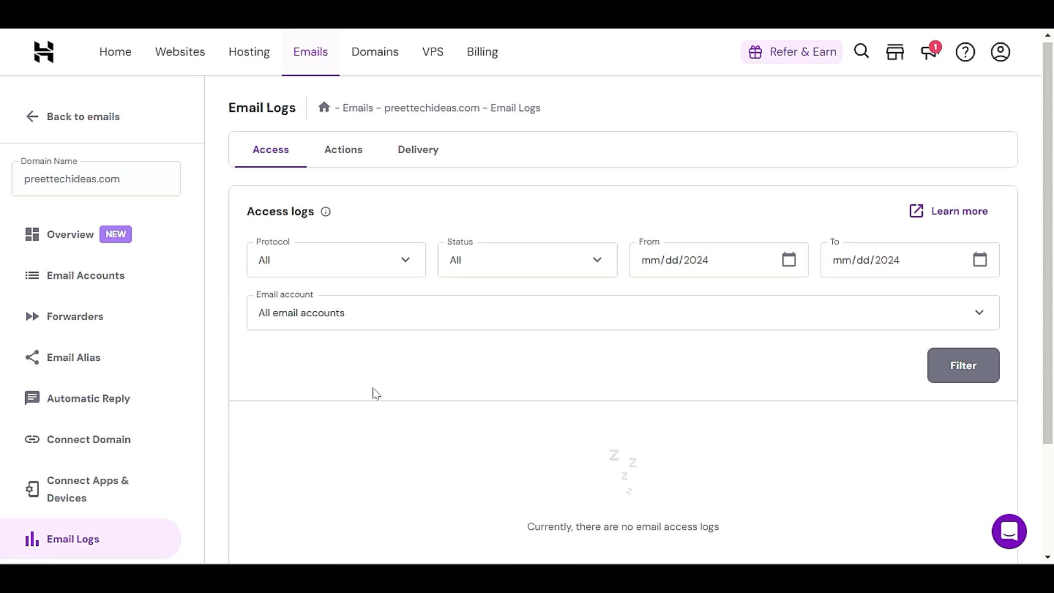
Step: View the Actions, Delivery and Access log tabs, then move on to Email Import
{"action": "scroll", "coordinate": [375, 393], "scroll_direction": "down", "scroll_amount": 2}
{"action": "scroll", "coordinate": [376, 393], "scroll_direction": "up", "scroll_amount": 2}
{"action": "left_click", "coordinate": [364, 160]}
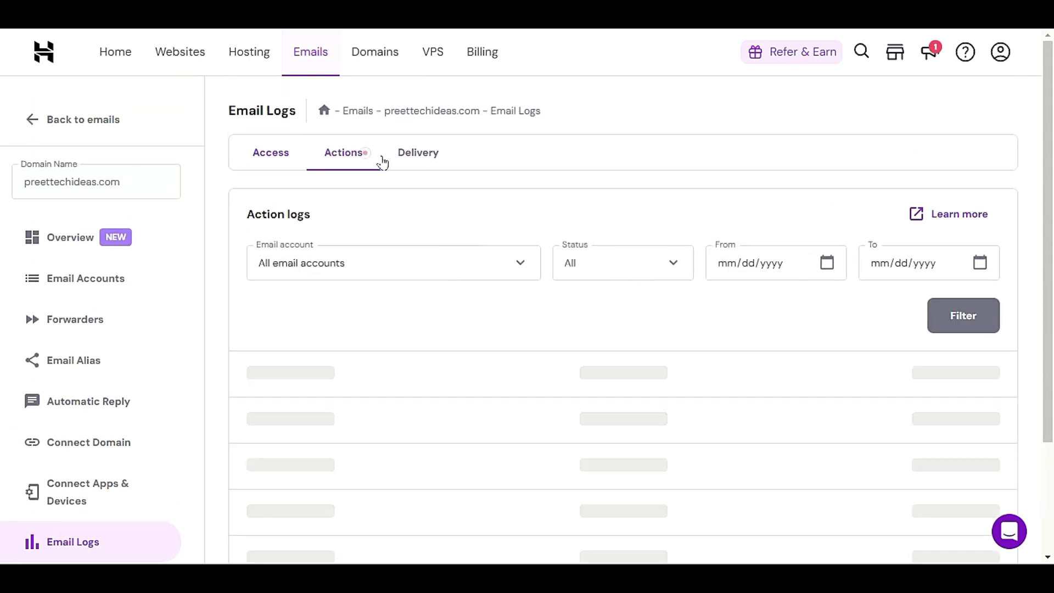
{"action": "left_click", "coordinate": [417, 163]}
{"action": "left_click", "coordinate": [345, 158]}
{"action": "left_click", "coordinate": [265, 162]}
{"action": "scroll", "coordinate": [160, 499], "scroll_direction": "down", "scroll_amount": 3}
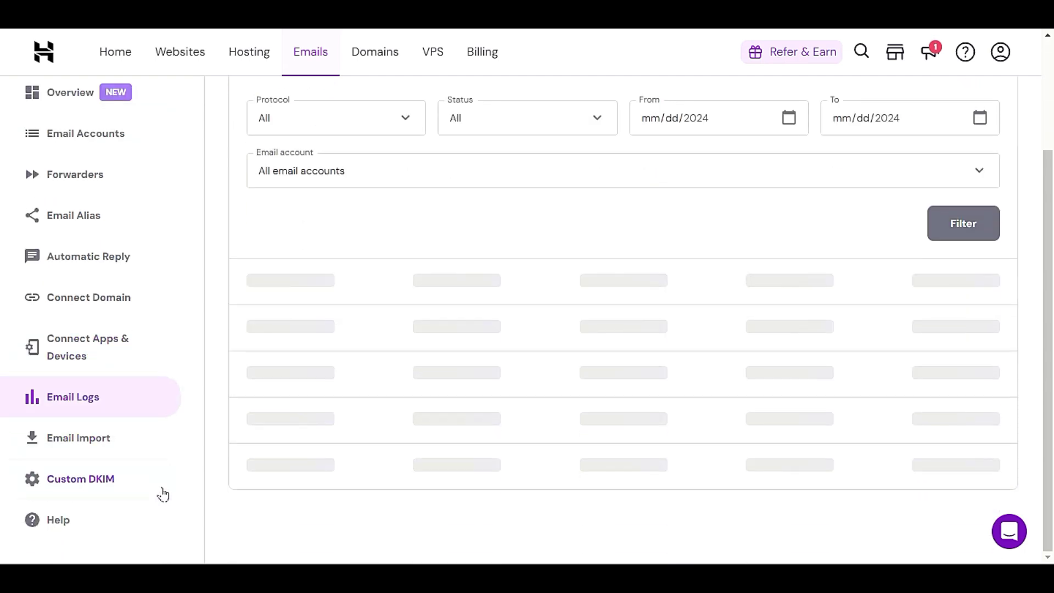
{"action": "left_click", "coordinate": [106, 439]}
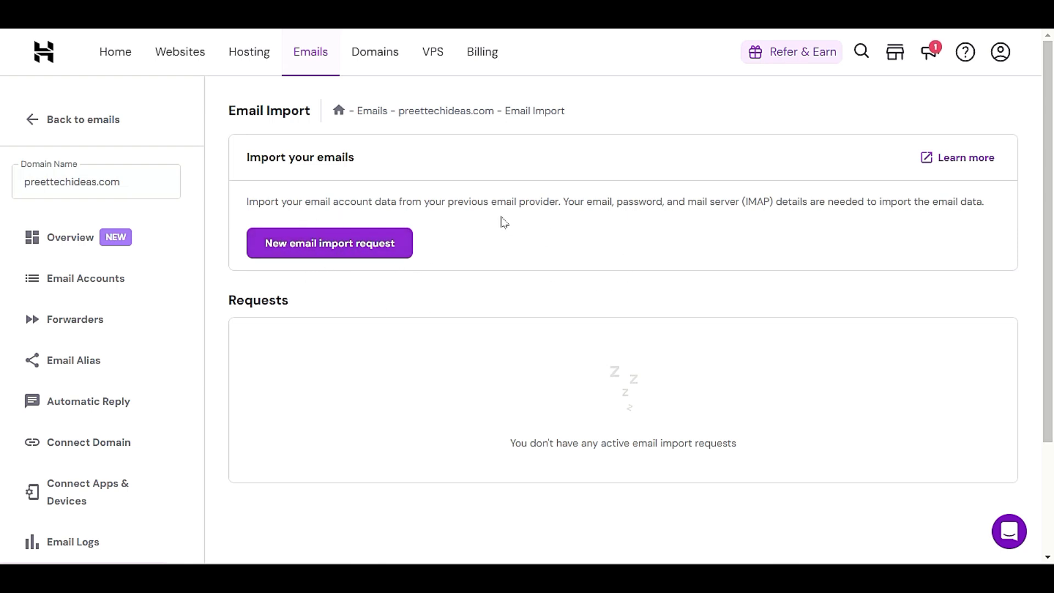
Step: Highlight the email import description text to read it
{"action": "left_click_drag", "start_coordinate": [483, 202], "coordinate": [635, 202]}
{"action": "double_click", "coordinate": [638, 201]}
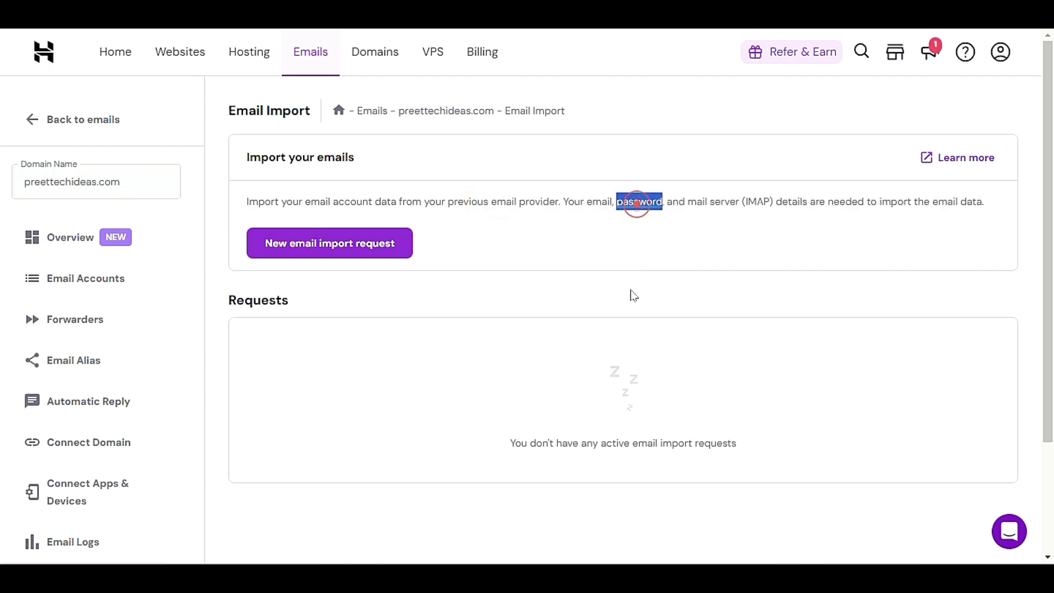
{"action": "triple_click", "coordinate": [684, 201]}
{"action": "left_click", "coordinate": [639, 297]}
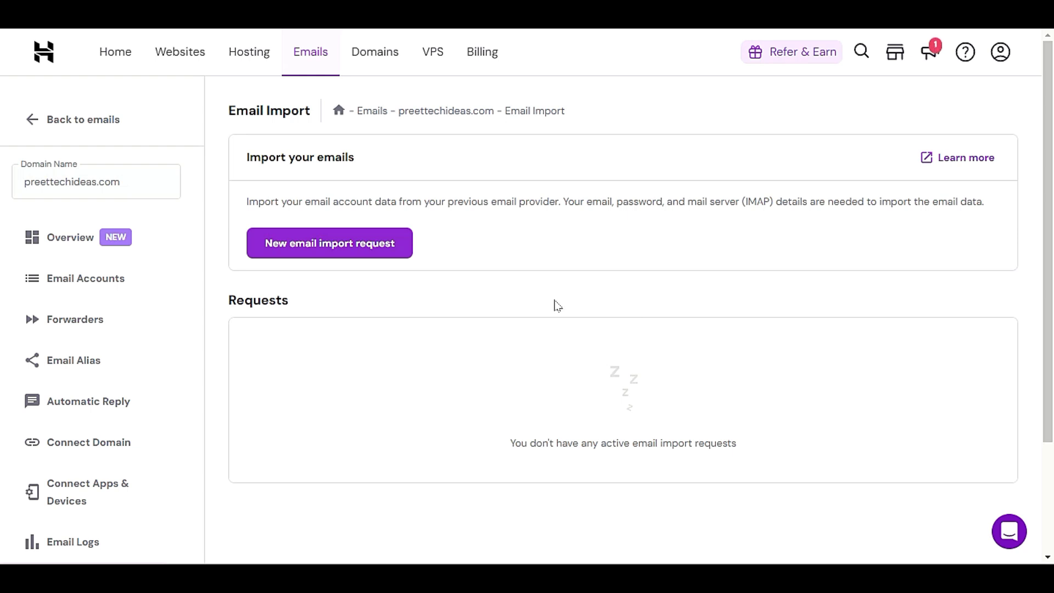
Step: Start a new email import request, review its Prepare for import step, then go to Custom DKIM
{"action": "left_click", "coordinate": [330, 249]}
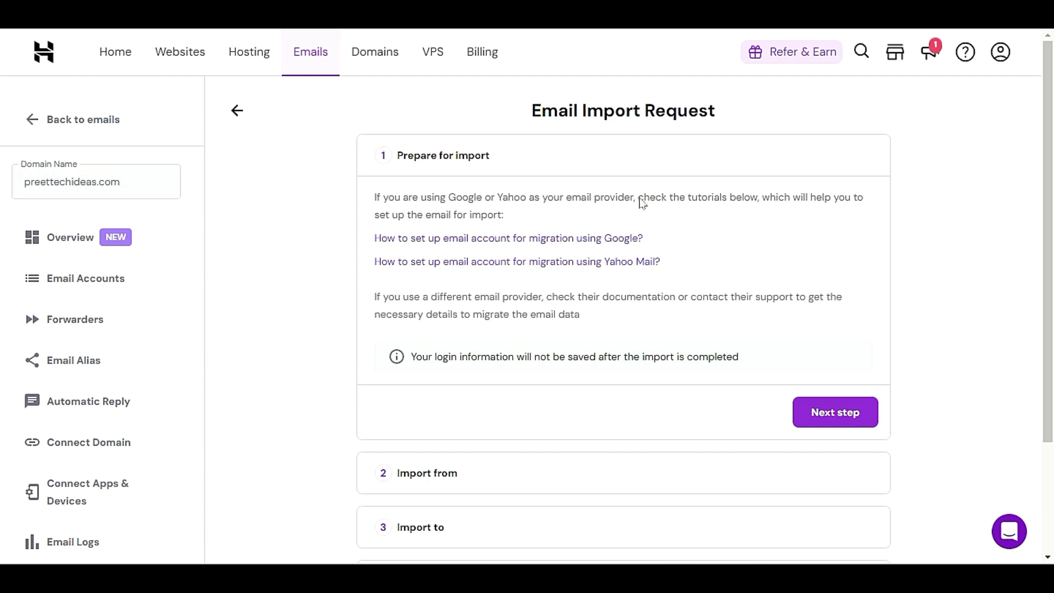
{"action": "scroll", "coordinate": [663, 402], "scroll_direction": "down", "scroll_amount": 1}
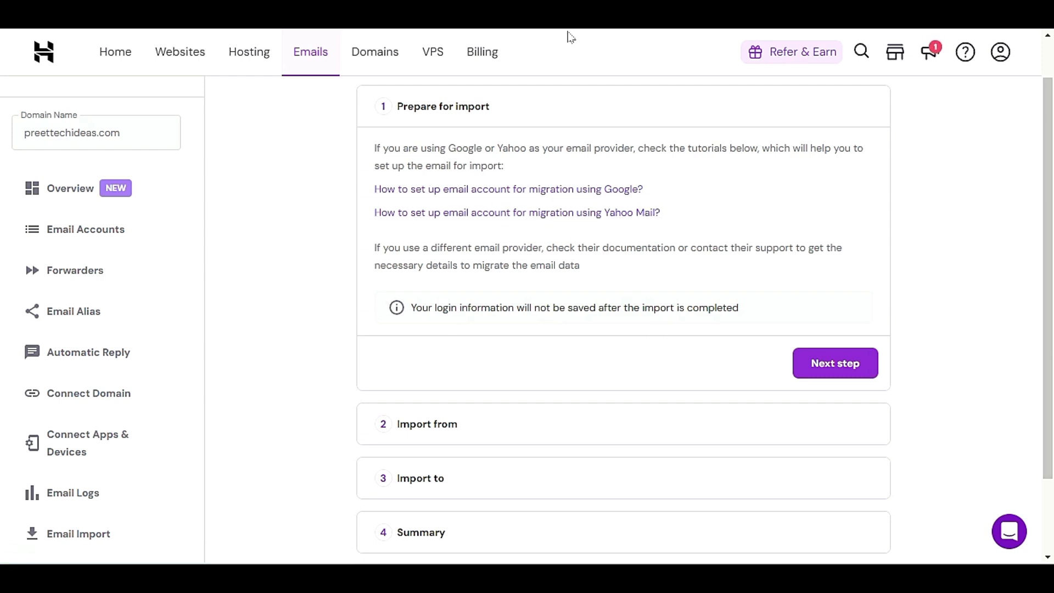
{"action": "scroll", "coordinate": [132, 439], "scroll_direction": "down", "scroll_amount": 2}
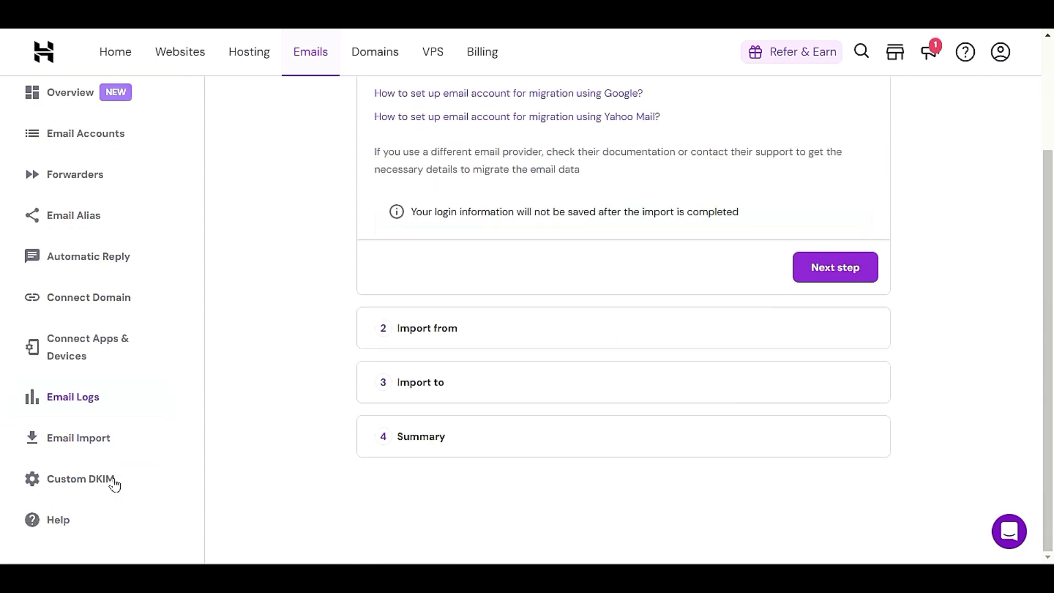
{"action": "left_click", "coordinate": [118, 472]}
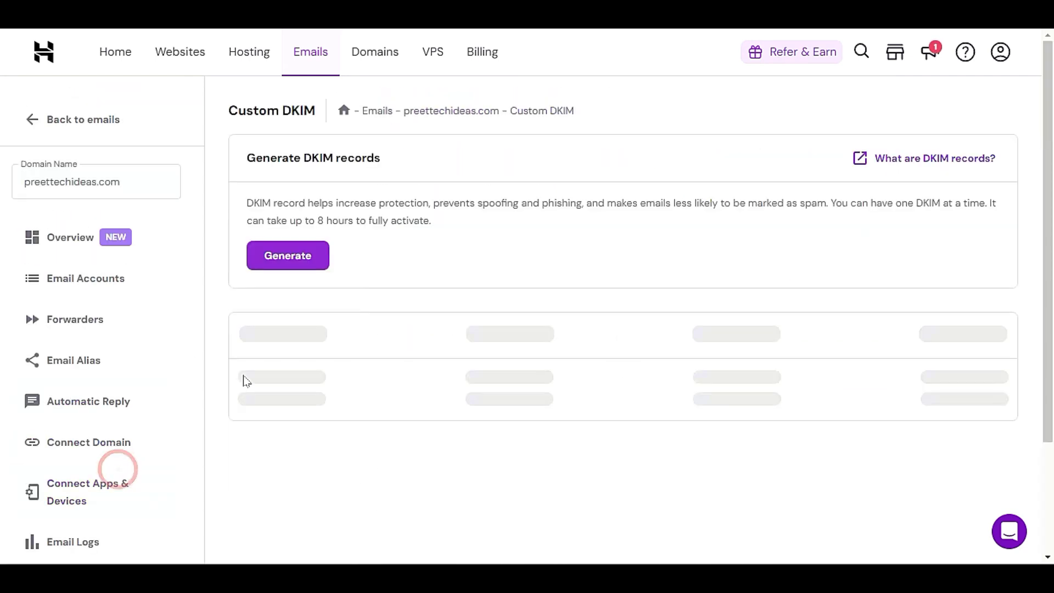
Step: Go back to the email Overview showing three accounts and MX, SPF, DKIM, DMARC checks
{"action": "left_click", "coordinate": [101, 220]}
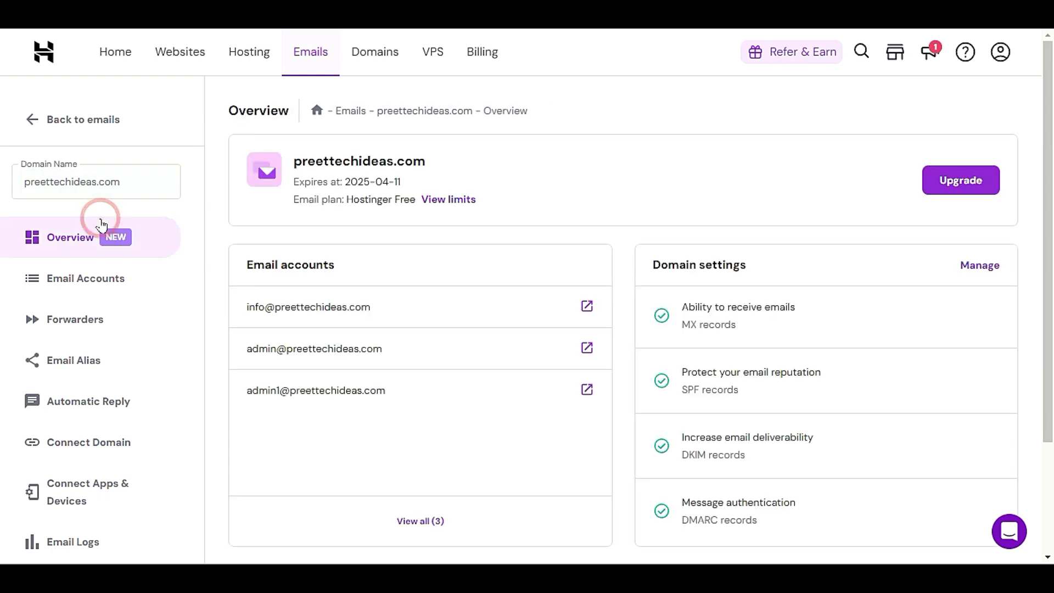
{"action": "left_click", "coordinate": [79, 237]}
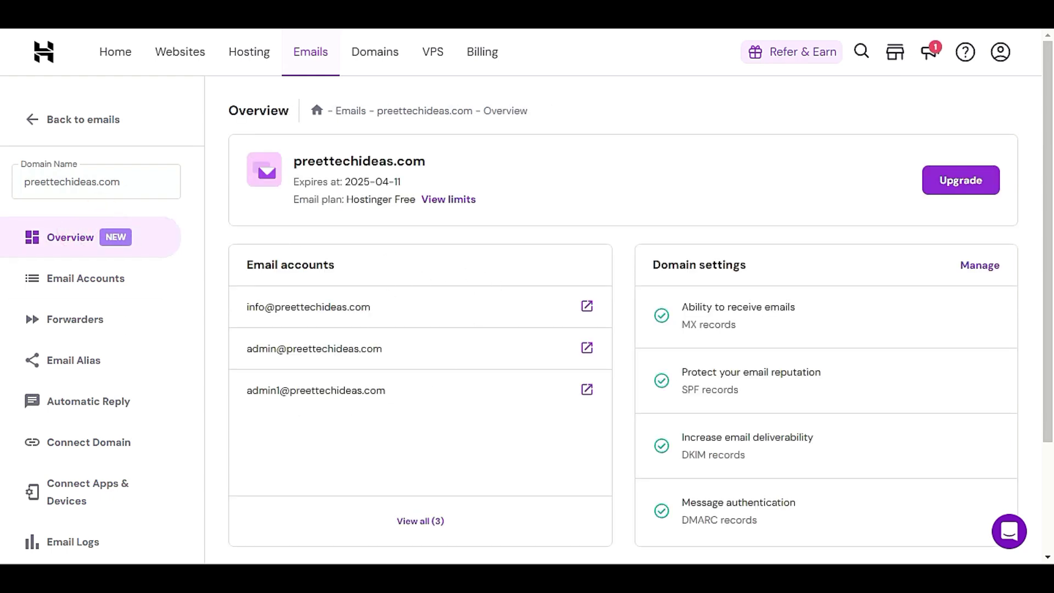
{"action": "scroll", "coordinate": [377, 403], "scroll_direction": "down", "scroll_amount": 3}
{"action": "scroll", "coordinate": [377, 407], "scroll_direction": "up", "scroll_amount": 3}
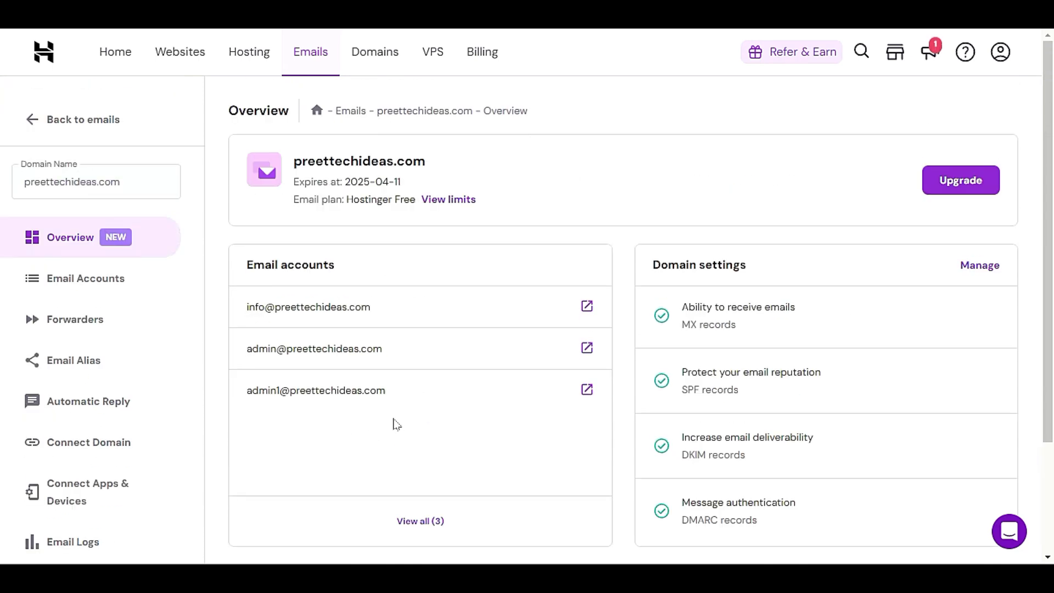